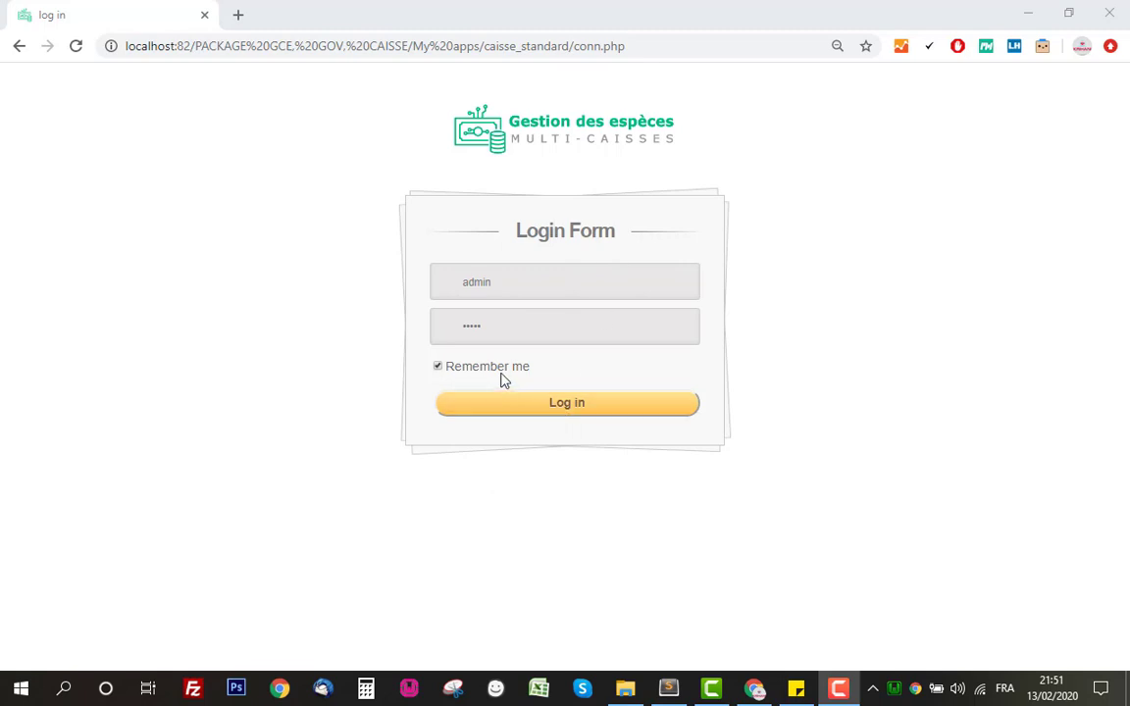
# Log in with the pre-filled administrator credentials to reach the Administration page.
pyautogui.click(396, 284)
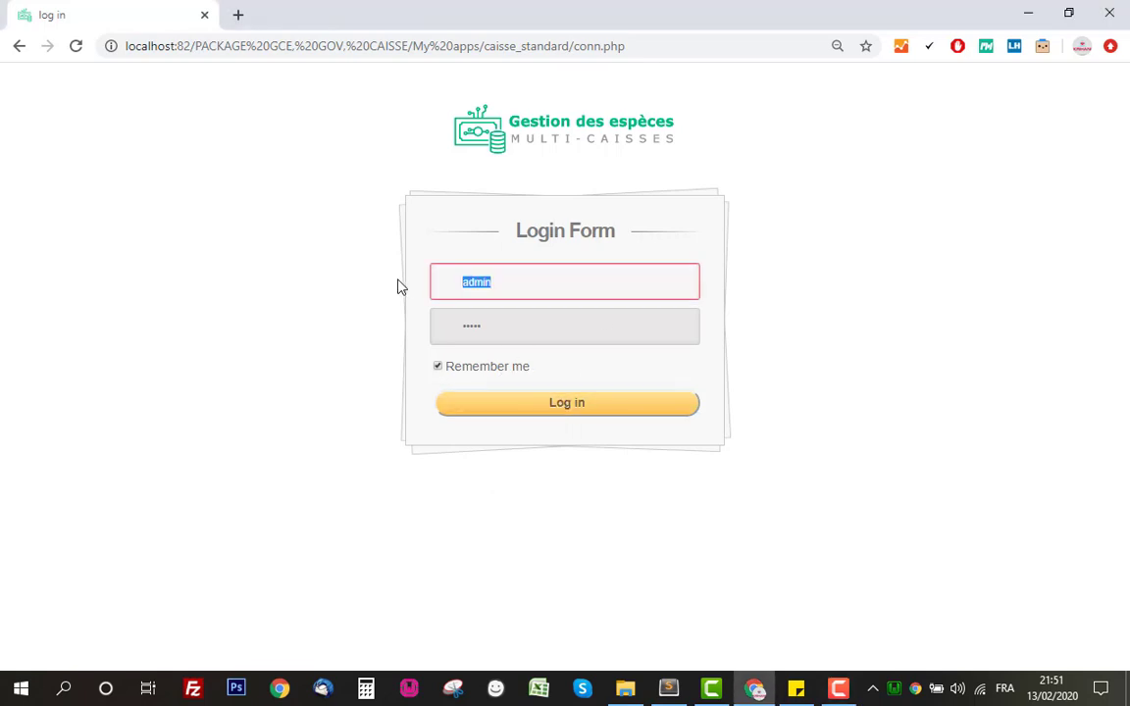
pyautogui.press('Tab')
pyautogui.click(350, 336)
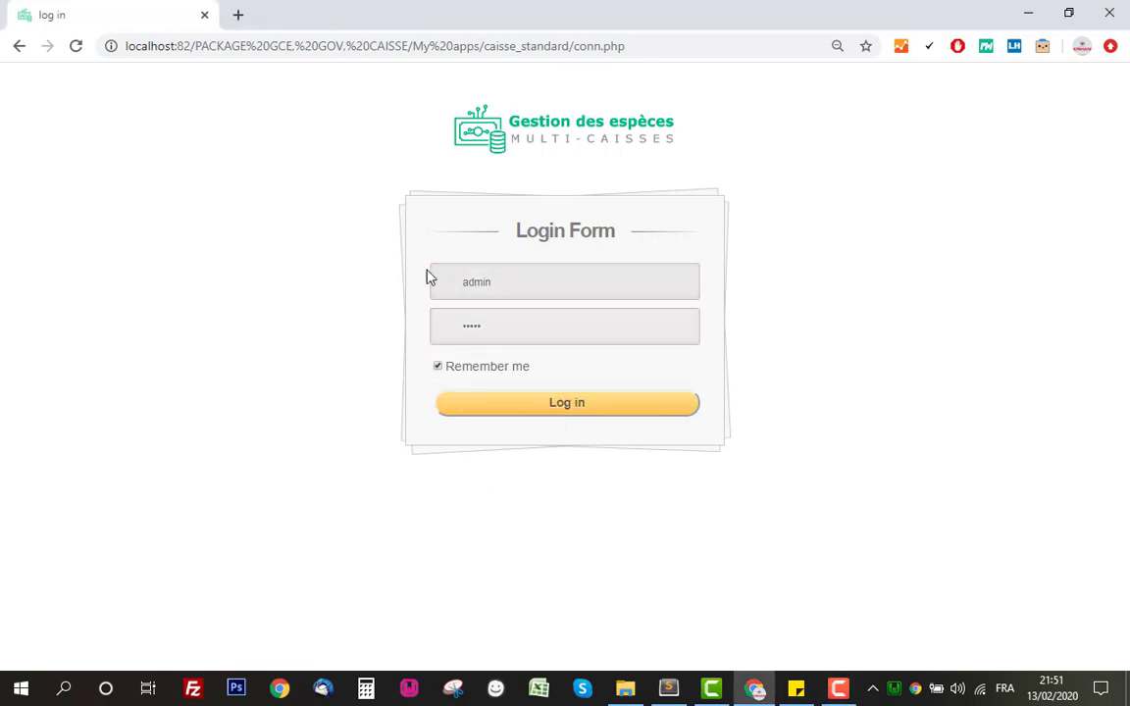
pyautogui.click(557, 404)
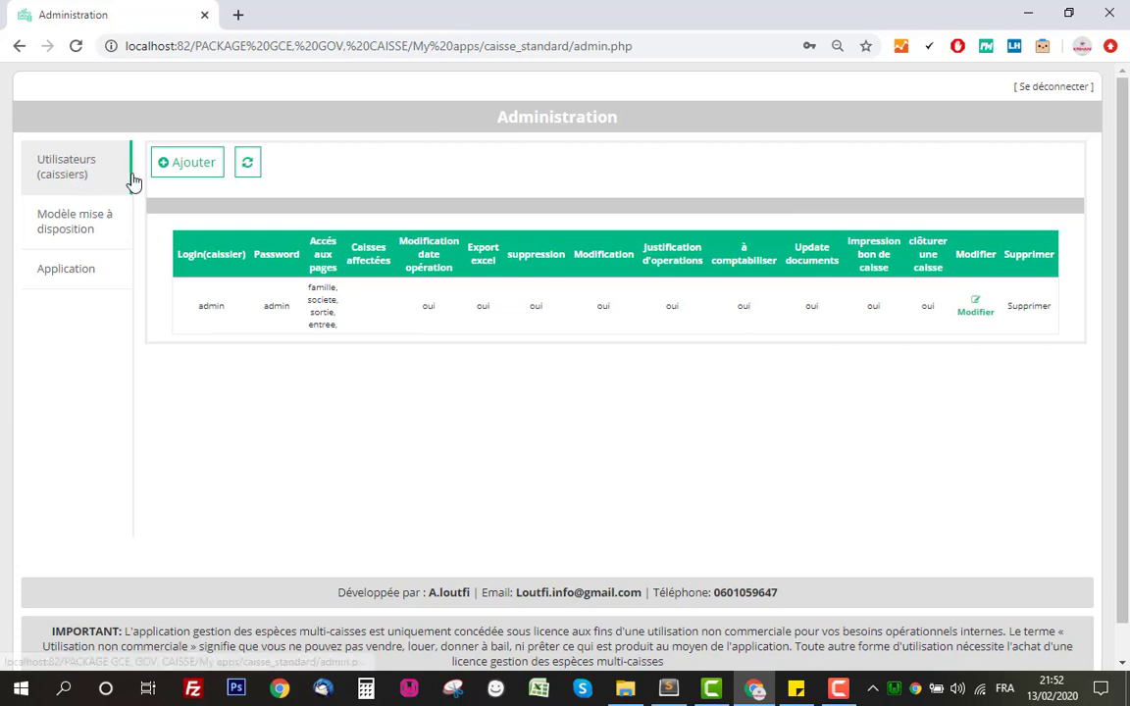
# Go from Administration to the Application's Journal de caisse, showing a 0,00 DHs total.
pyautogui.click(72, 281)
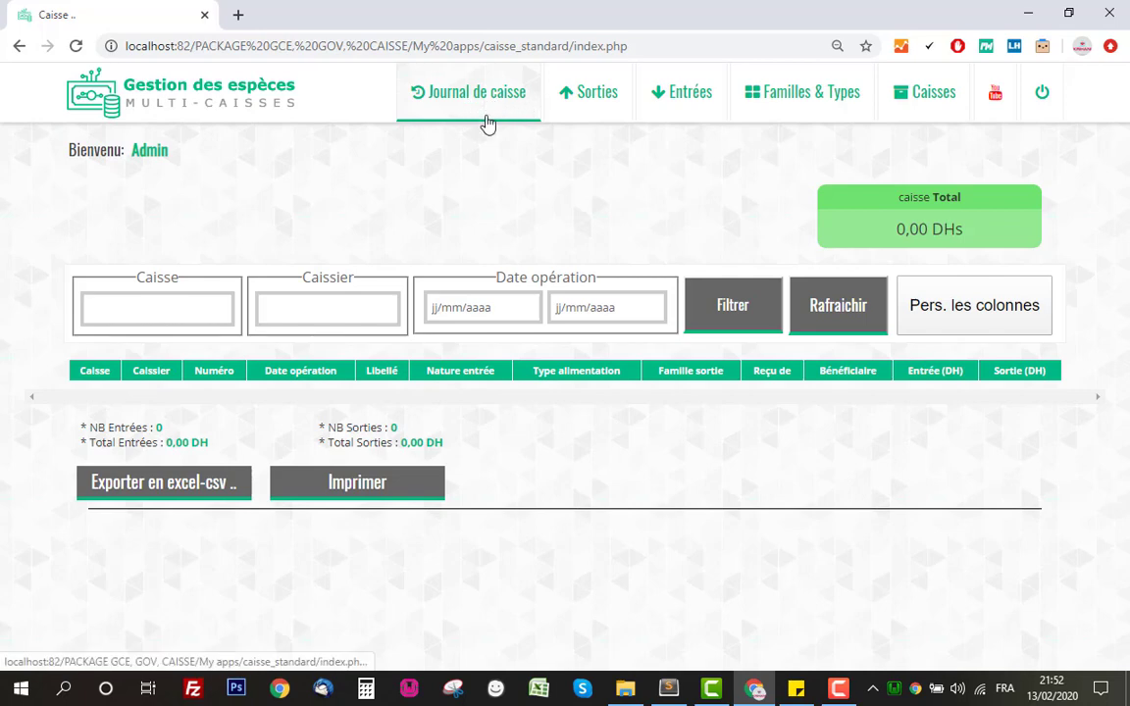
# Browse the Sorties, Entrées and Familles & Types pages, ending on the empty Caisses list.
pyautogui.click(595, 113)
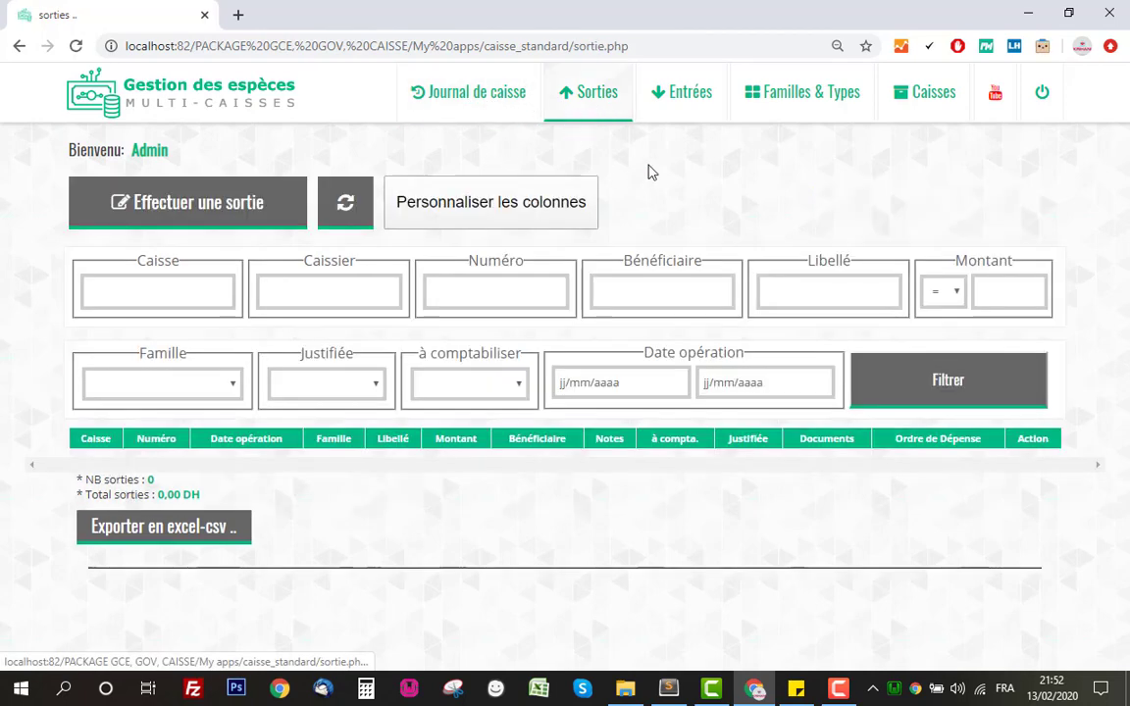
pyautogui.click(673, 114)
pyautogui.click(805, 115)
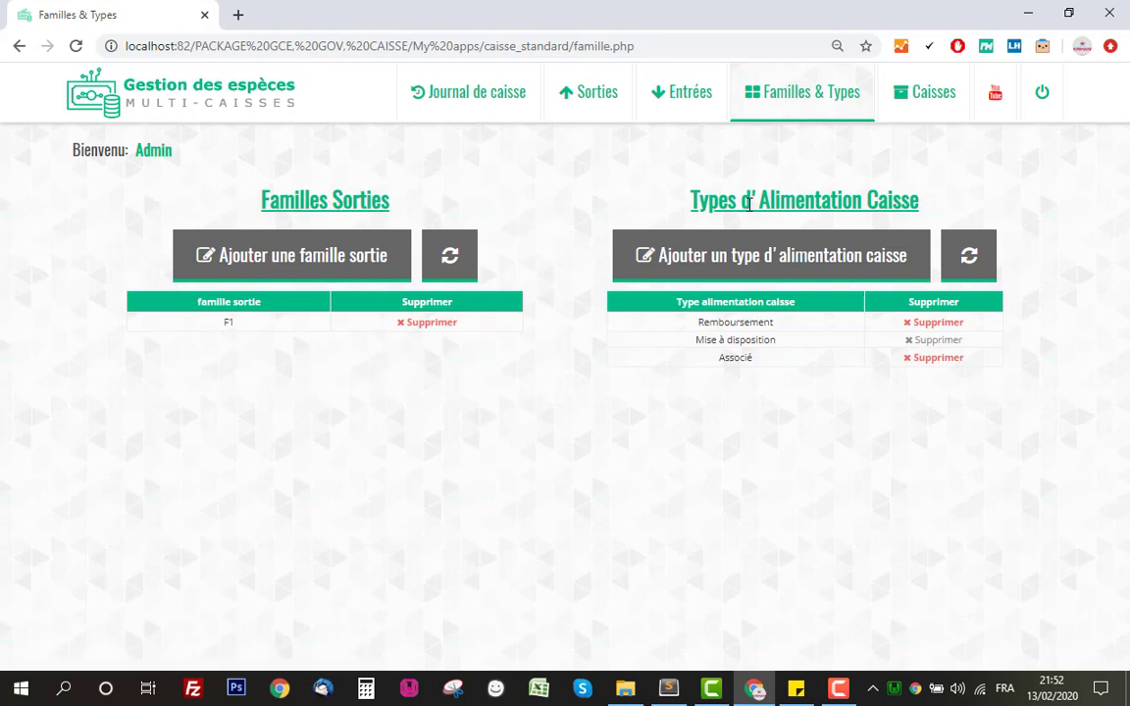
pyautogui.click(907, 109)
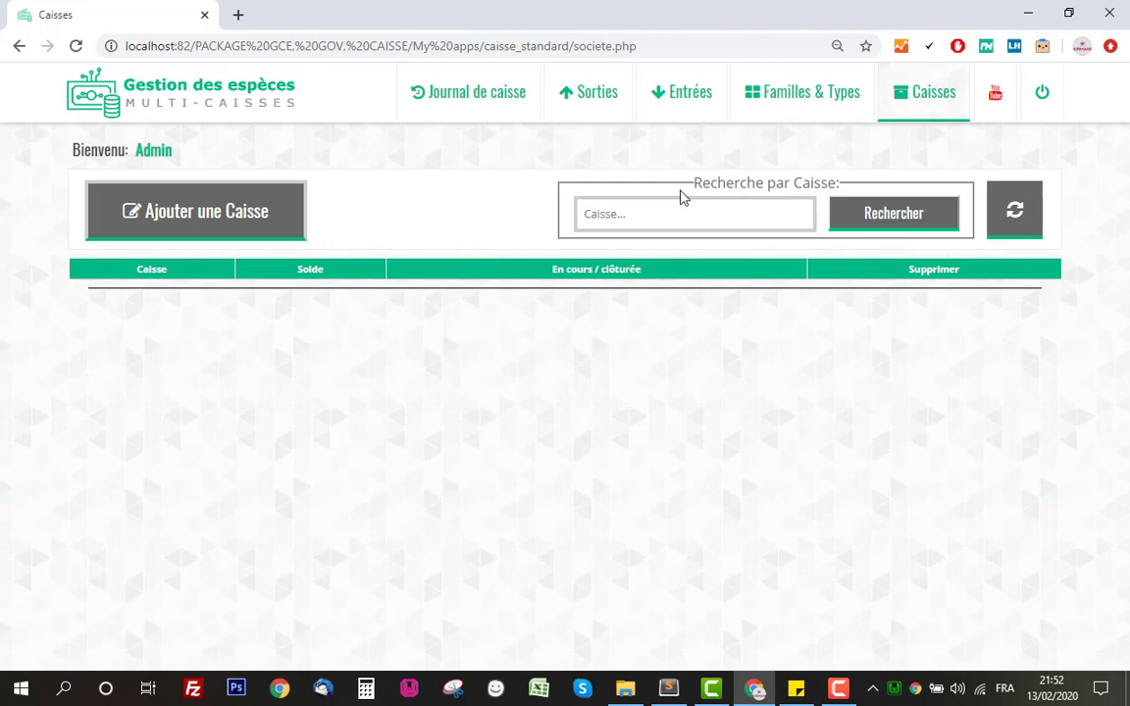
# Add a cash register named caisse1 and highlight its new 0,00 Dhs row.
pyautogui.click(250, 212)
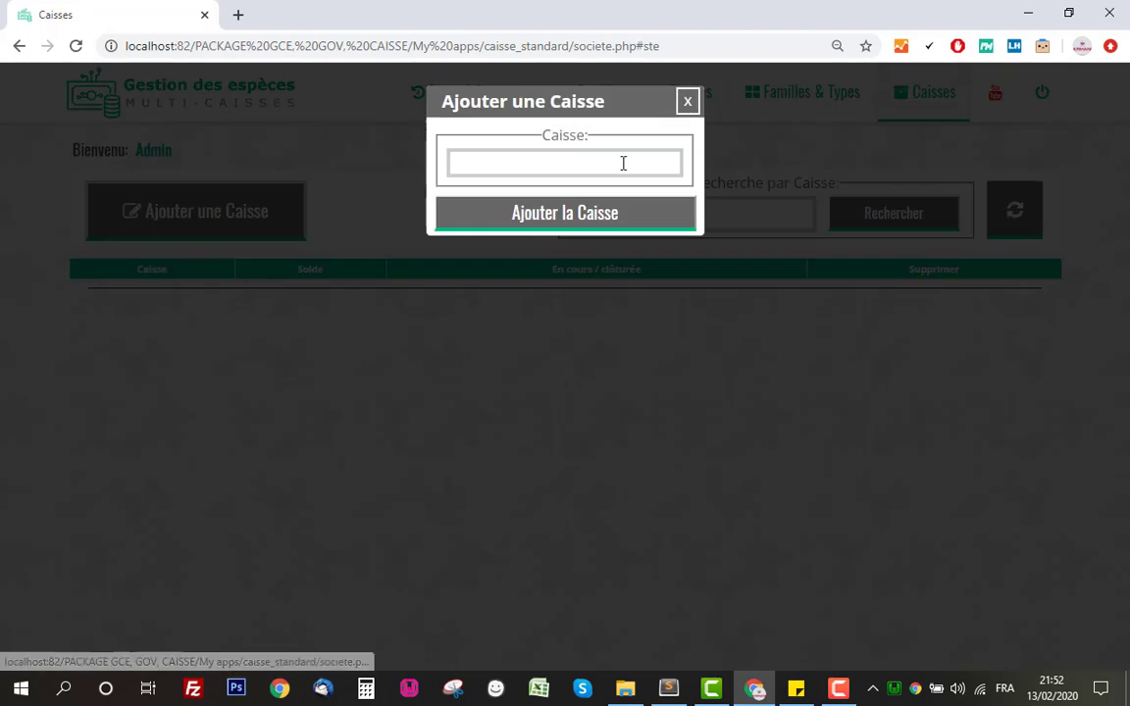
pyautogui.click(623, 163)
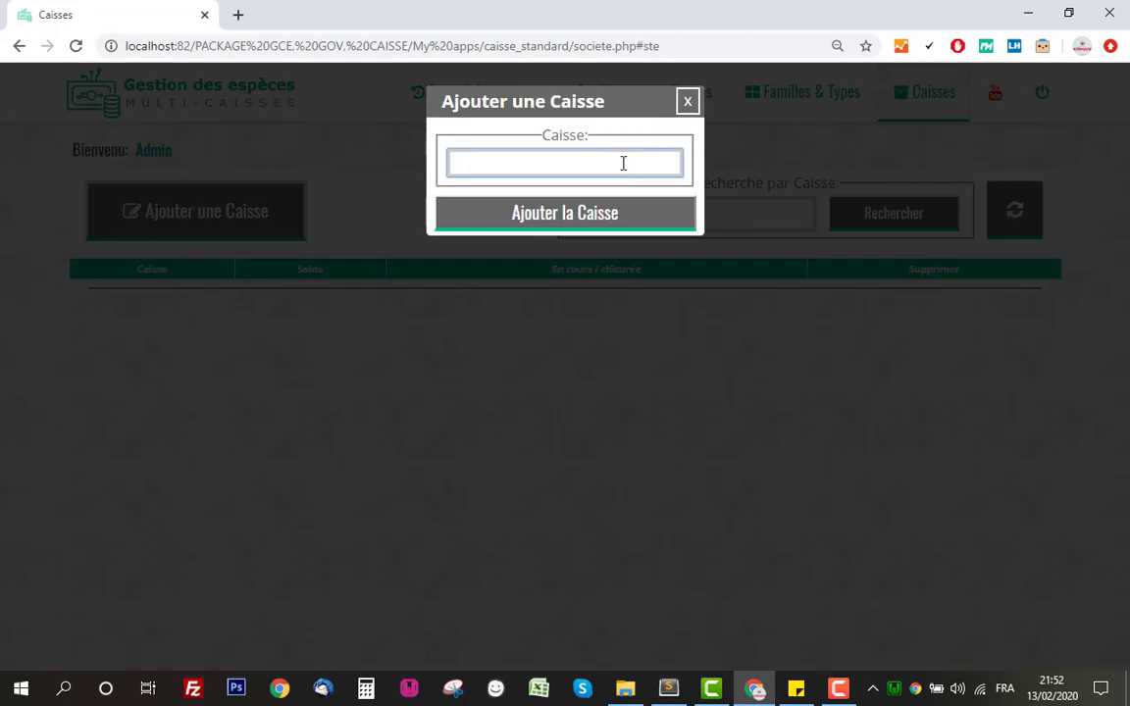
pyautogui.write('caisse1')
pyautogui.click(560, 213)
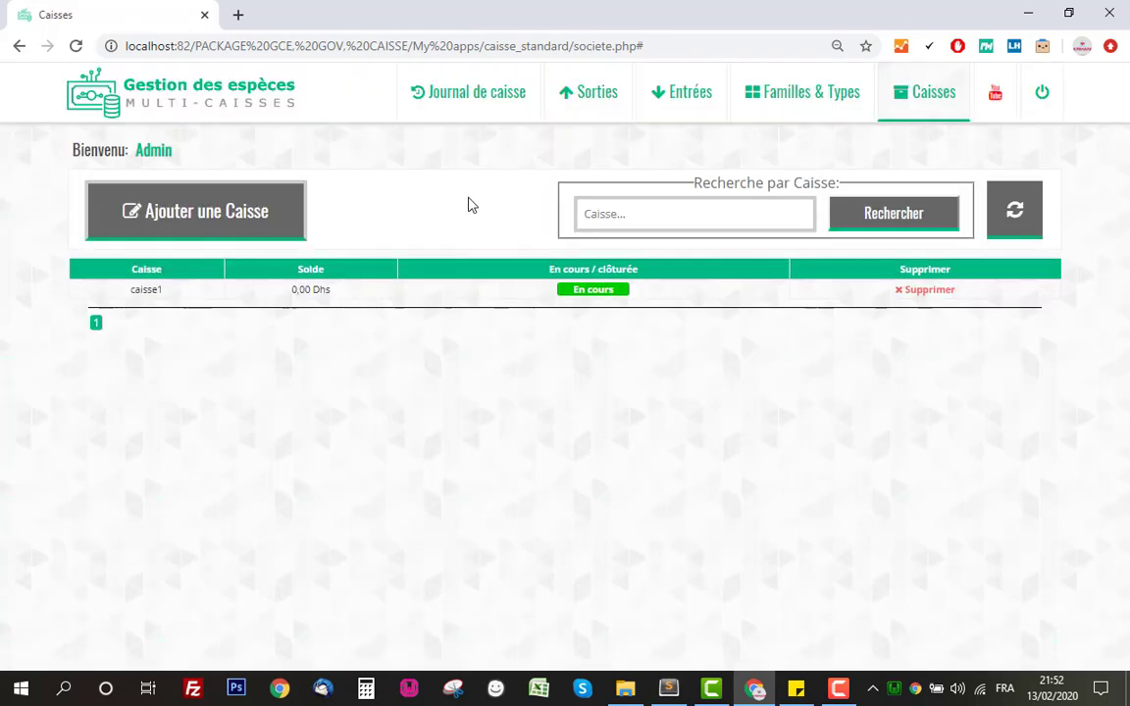
pyautogui.moveTo(126, 290); pyautogui.dragTo(355, 295)
pyautogui.click(299, 290)
# Review the funding types and expense families on Familles & Types, cancelling the add-funding-type form.
pyautogui.click(804, 103)
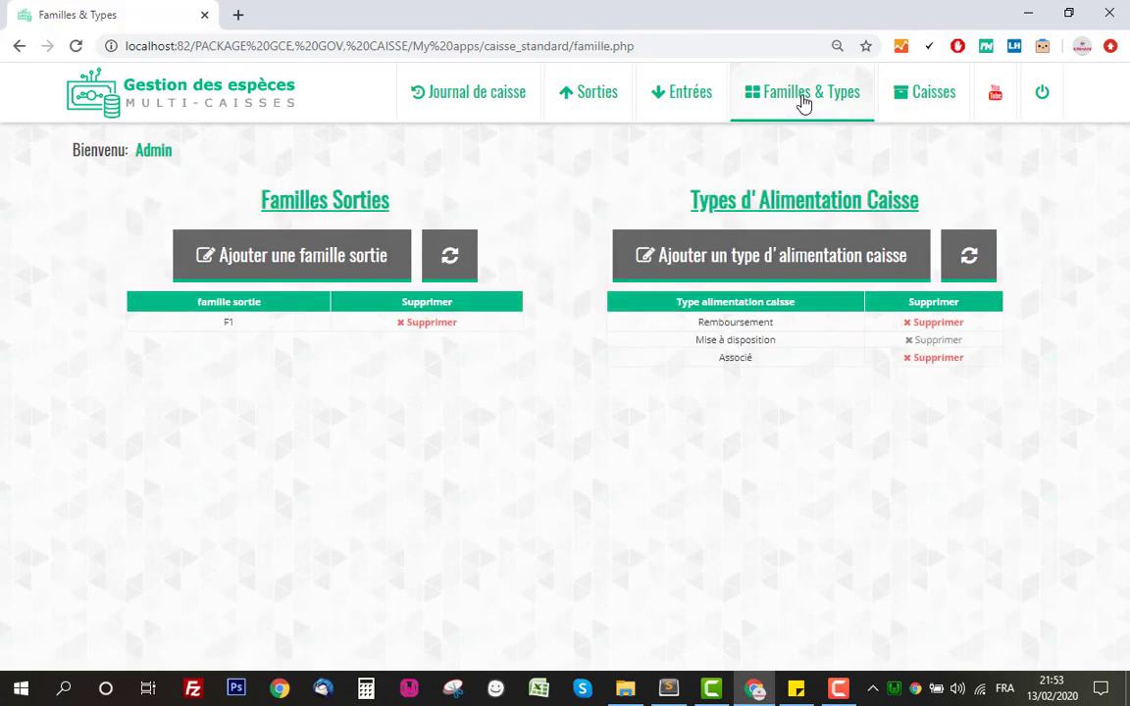
pyautogui.moveTo(624, 182); pyautogui.dragTo(931, 199)
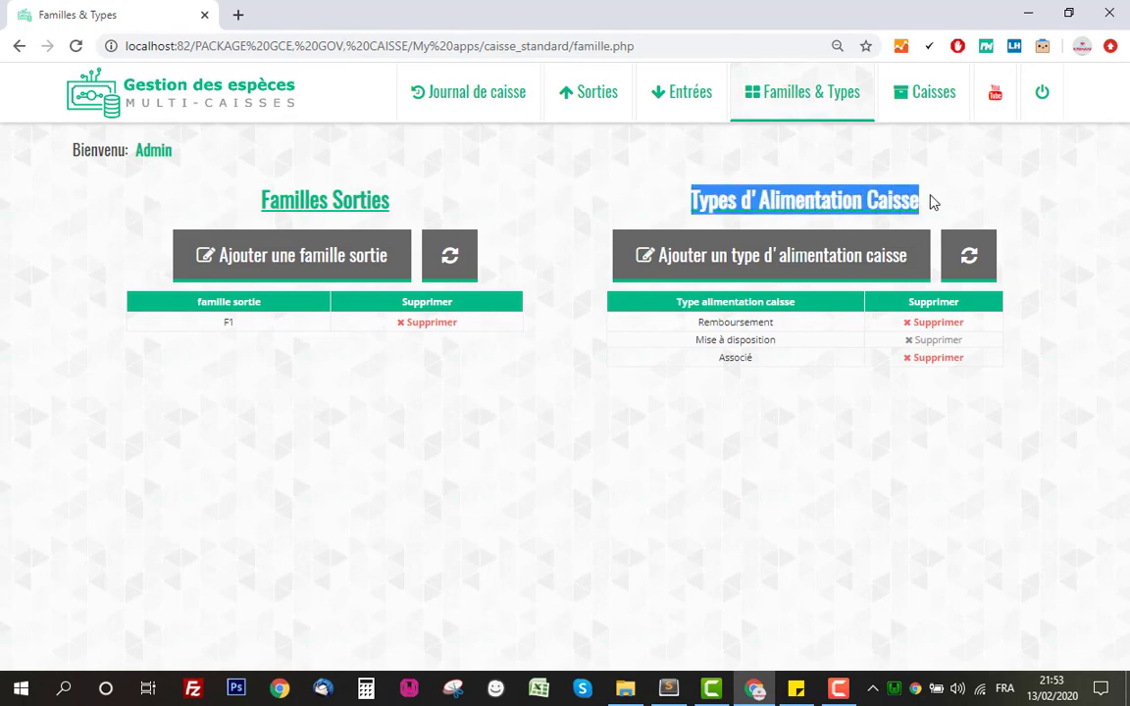
pyautogui.click(934, 201)
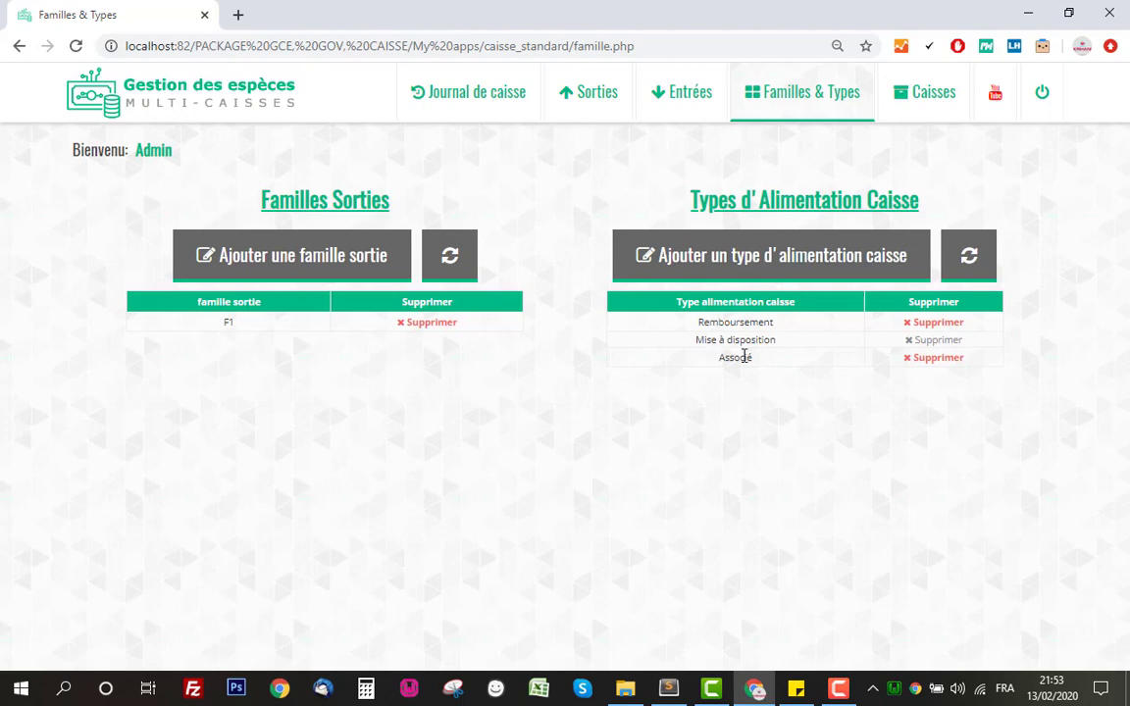
pyautogui.click(791, 260)
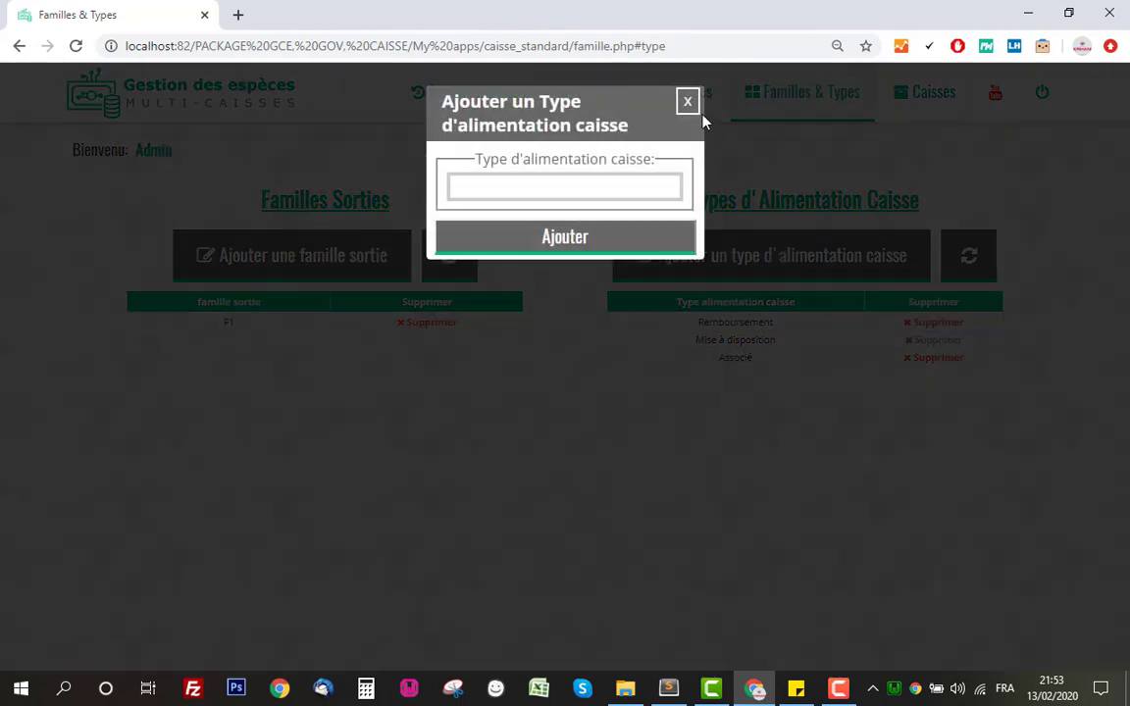
pyautogui.click(694, 108)
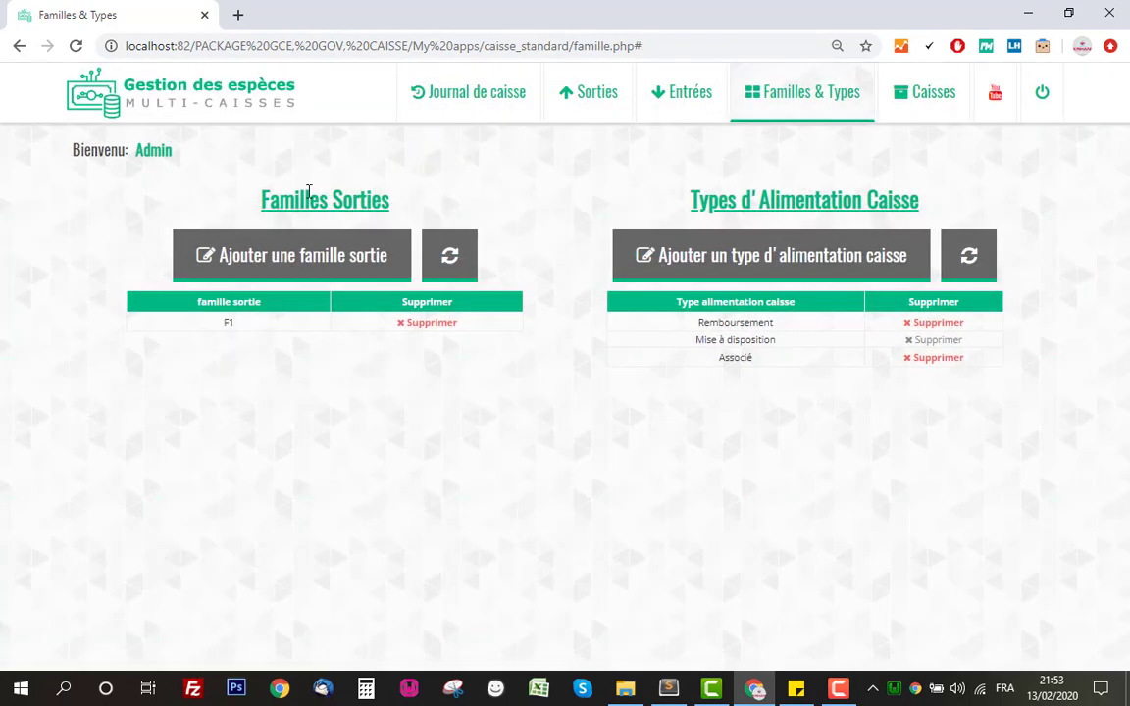
pyautogui.moveTo(259, 206); pyautogui.dragTo(391, 203)
pyautogui.click(388, 206)
pyautogui.moveTo(257, 202); pyautogui.dragTo(401, 200)
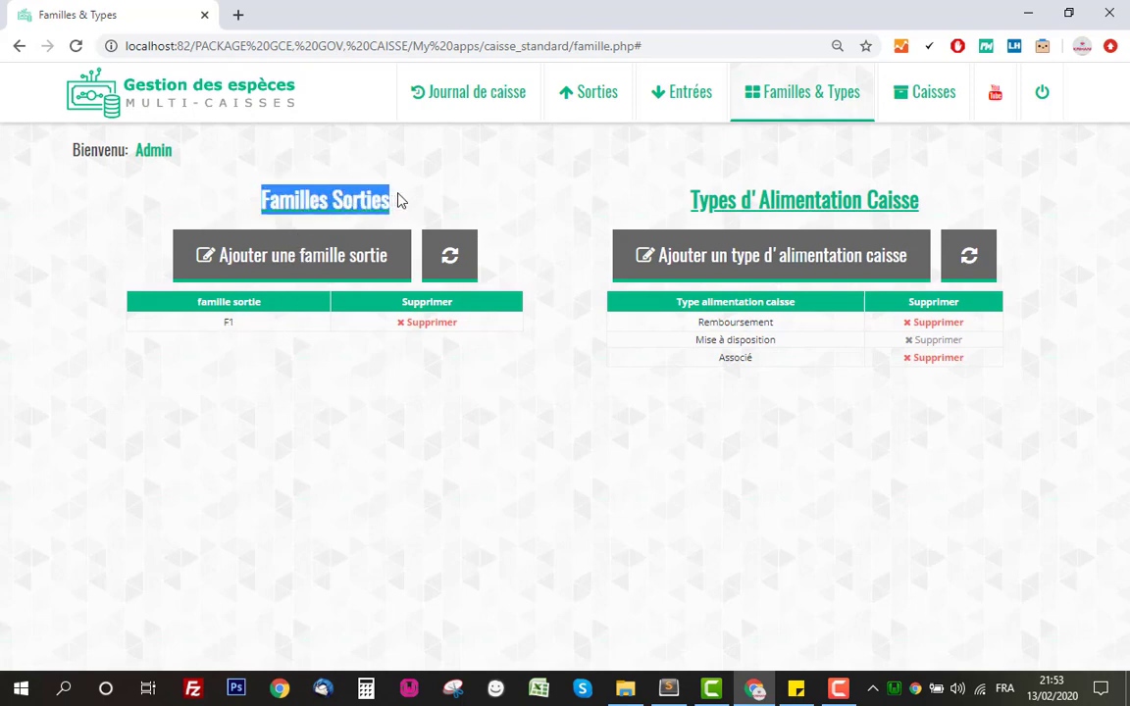
pyautogui.click(400, 200)
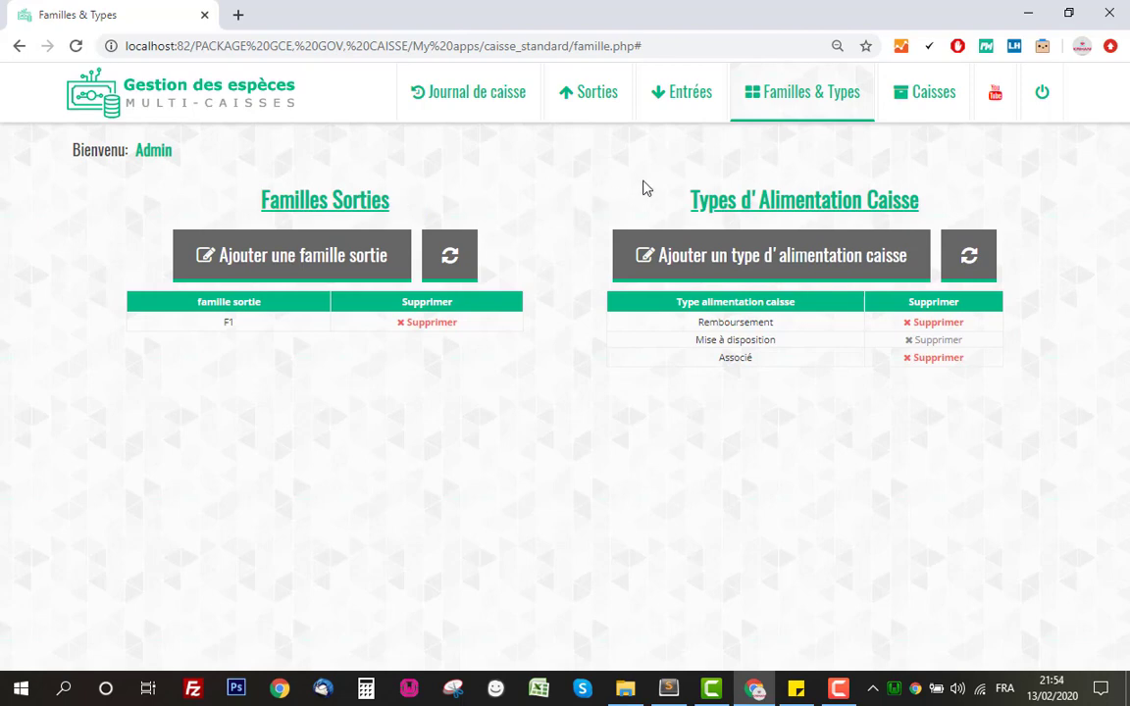
# Add expense family F2 alongside F1, then go to the empty Entrées page.
pyautogui.click(316, 268)
pyautogui.click(476, 162)
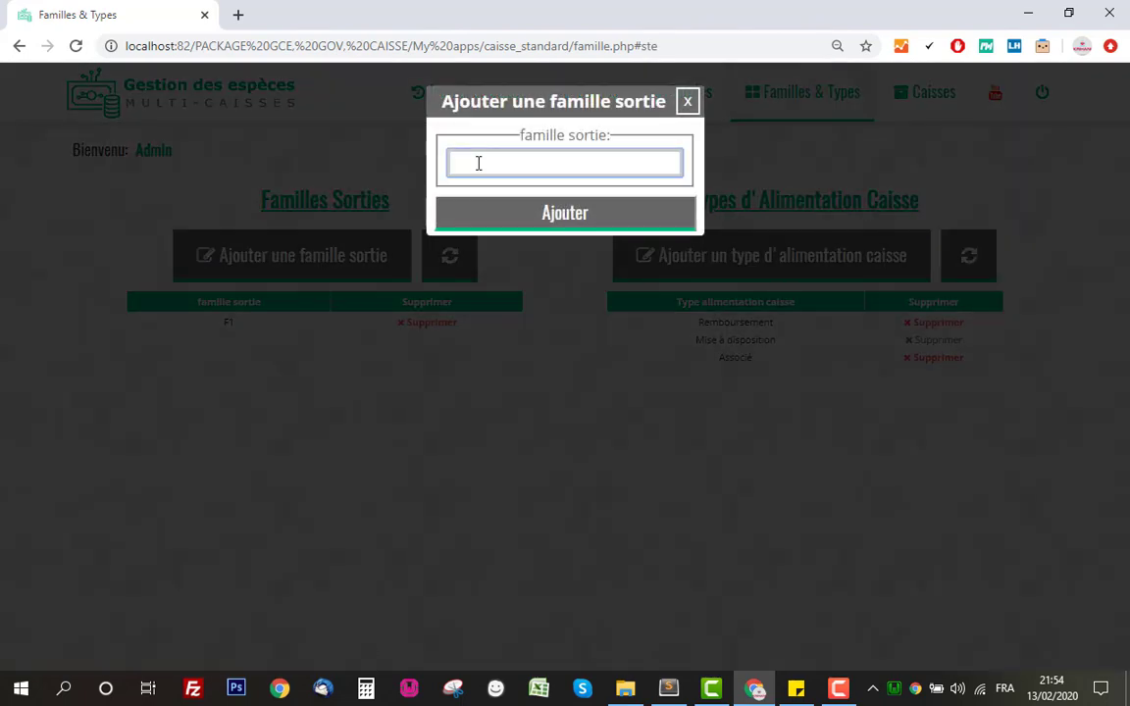
pyautogui.write('F2')
pyautogui.click(514, 222)
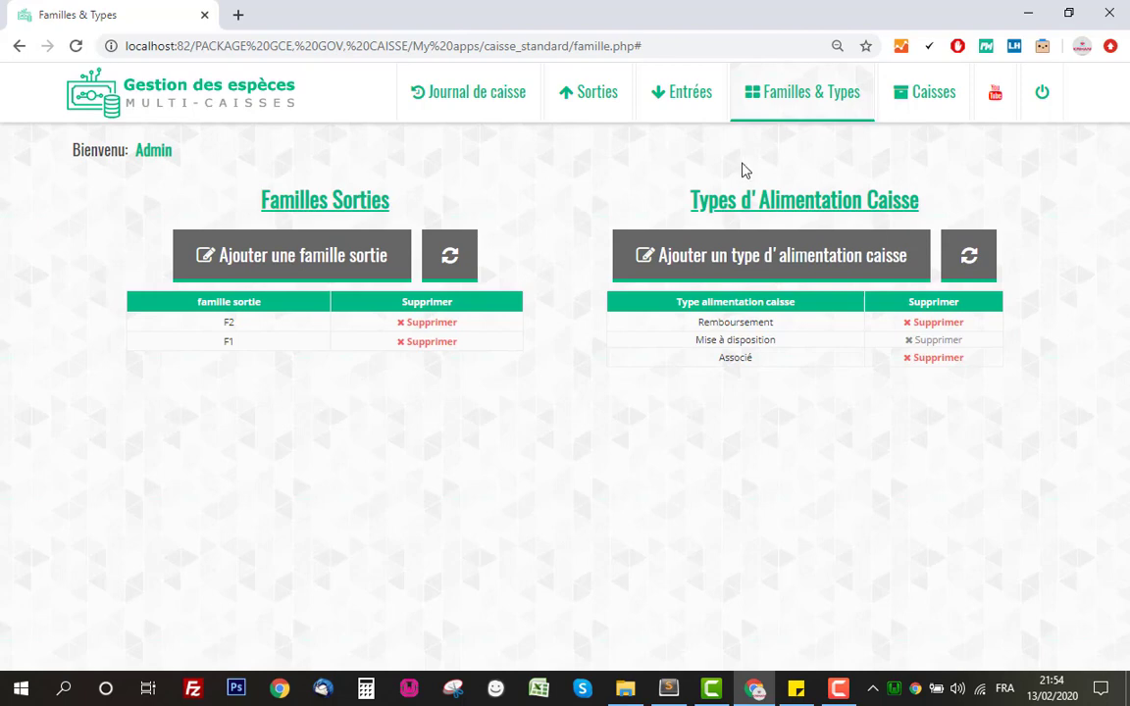
pyautogui.click(678, 115)
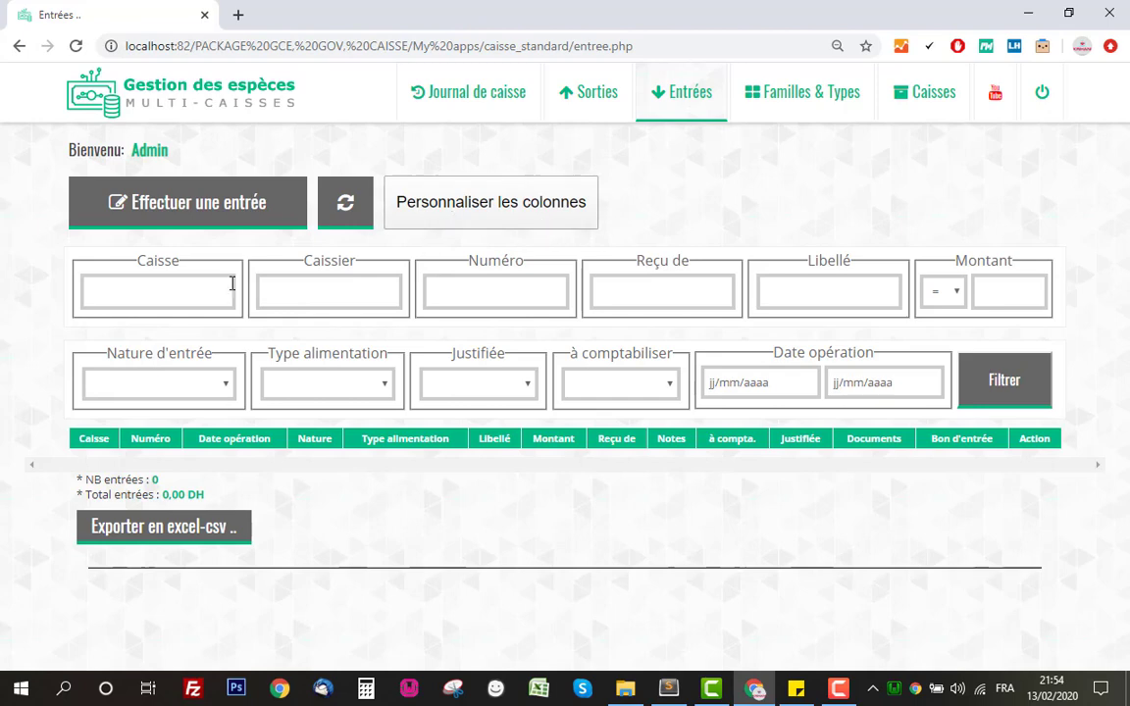
pyautogui.moveTo(69, 241); pyautogui.dragTo(1069, 379)
pyautogui.click(1069, 378)
pyautogui.tripleClick(353, 485)
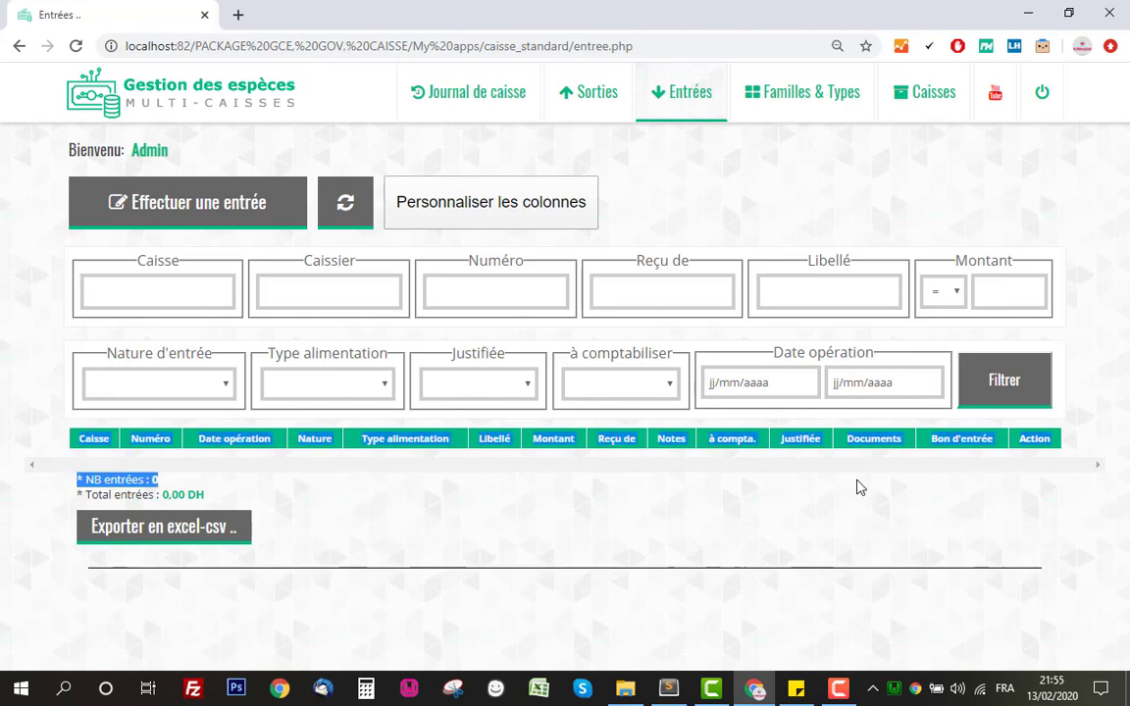
pyautogui.click(1033, 487)
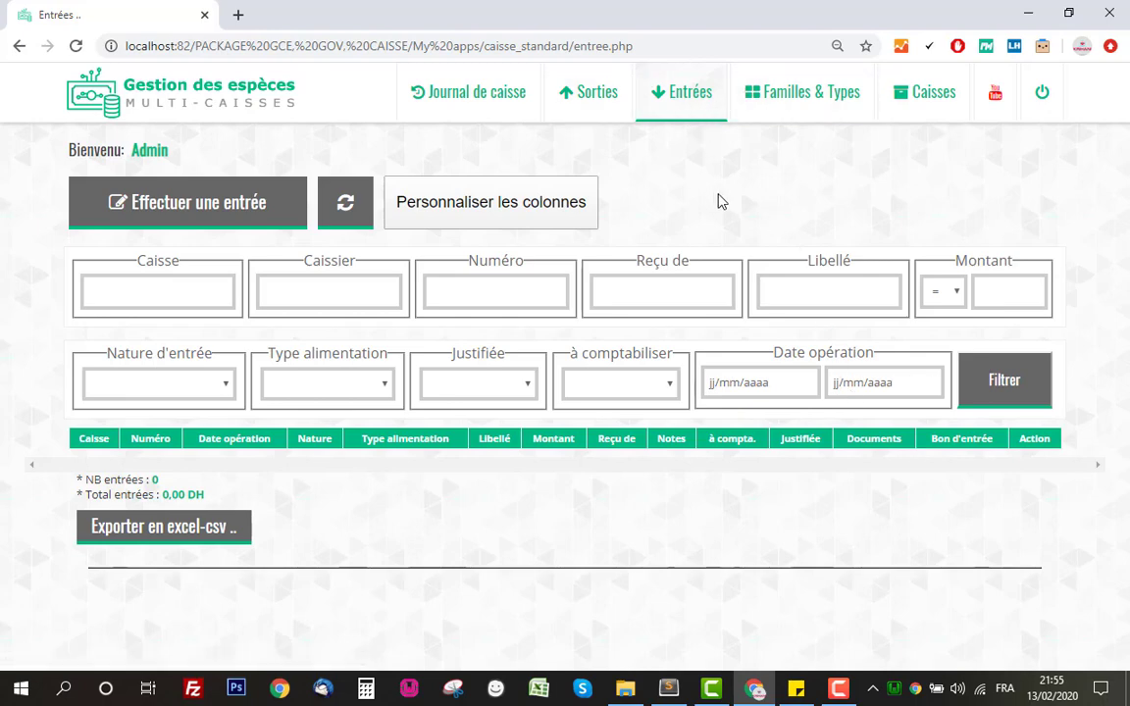
# Start a receipt into caisse1 with nature Alimentation de caisse and funding type Mise à disposition.
pyautogui.click(196, 206)
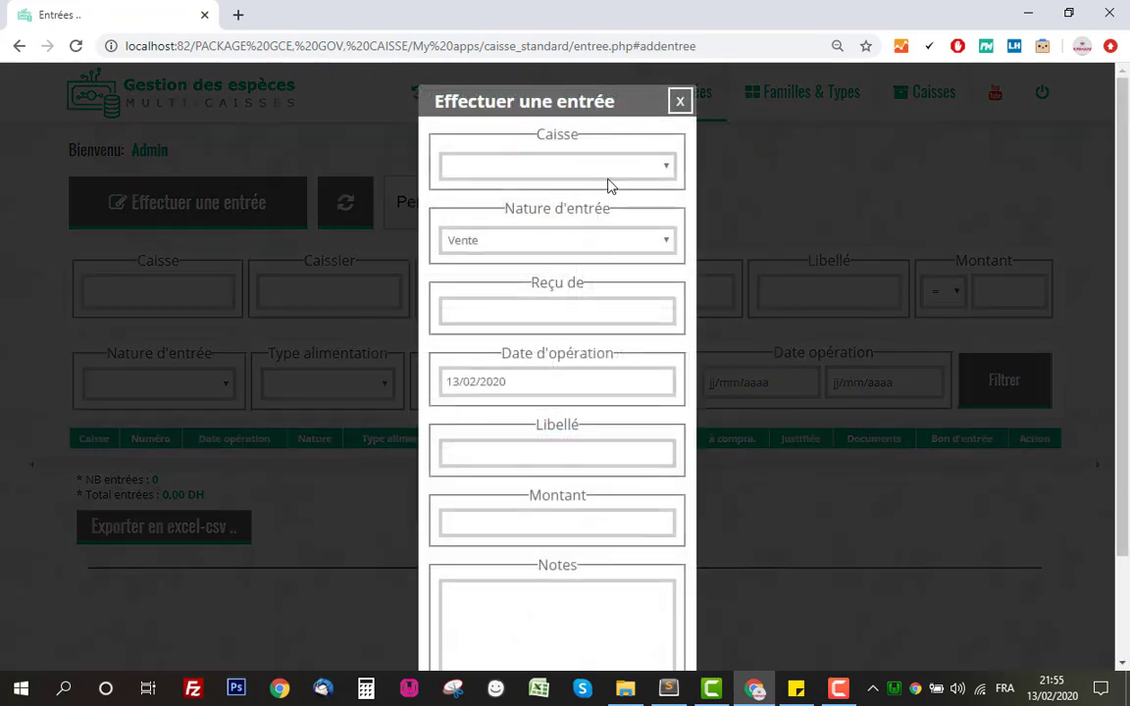
pyautogui.click(591, 171)
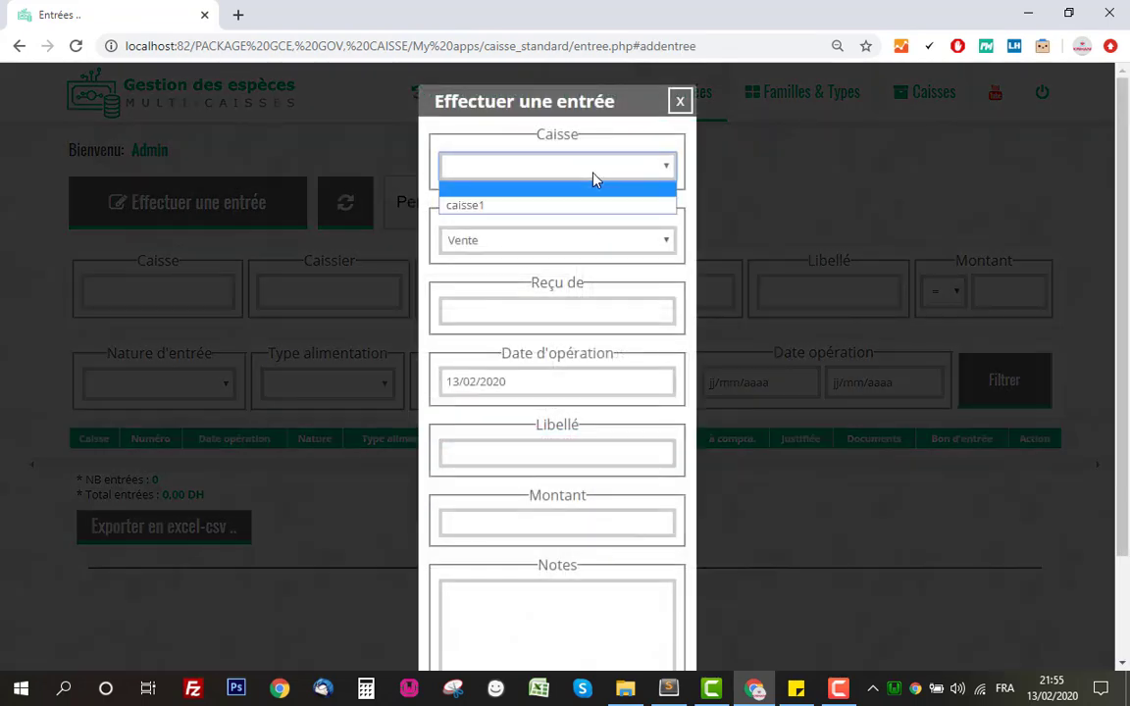
pyautogui.click(555, 208)
pyautogui.moveTo(484, 208); pyautogui.dragTo(613, 203)
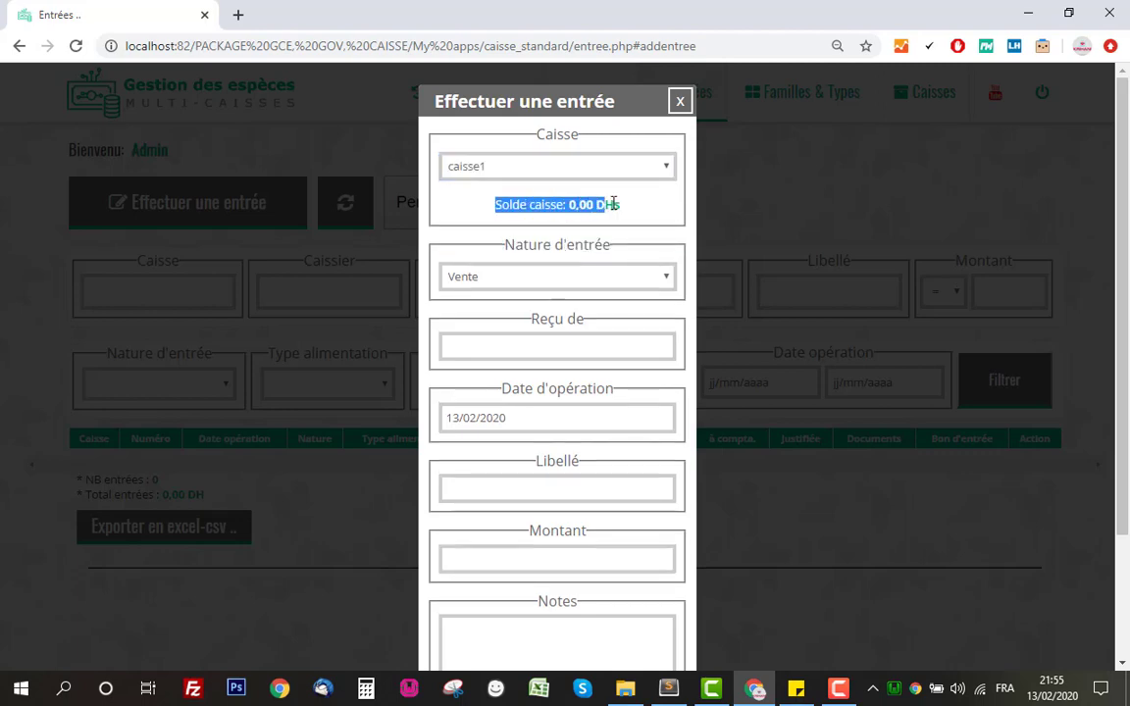
pyautogui.click(620, 207)
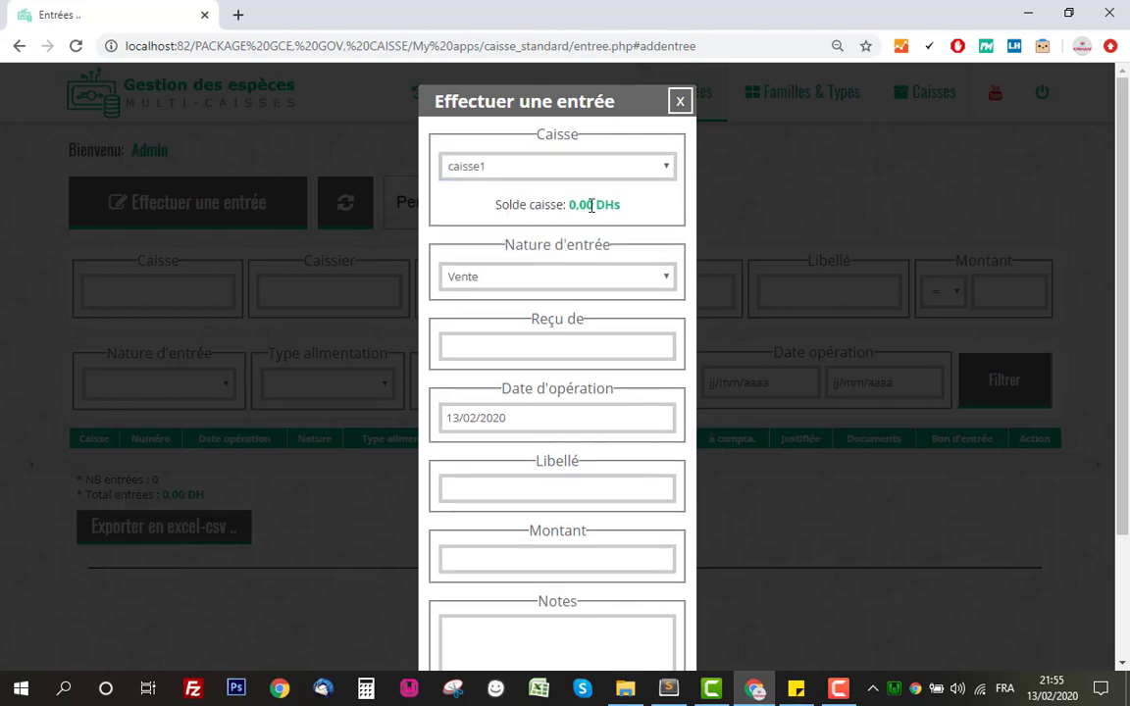
pyautogui.scroll(-1, 555, 252)
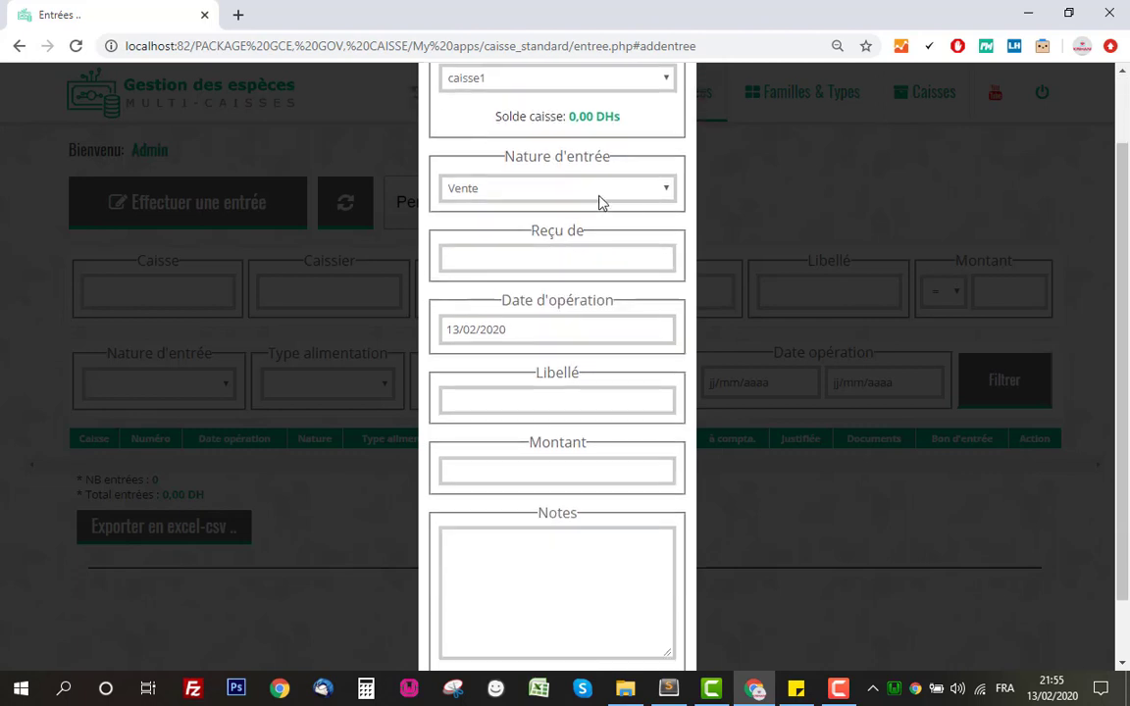
pyautogui.click(528, 202)
pyautogui.click(530, 227)
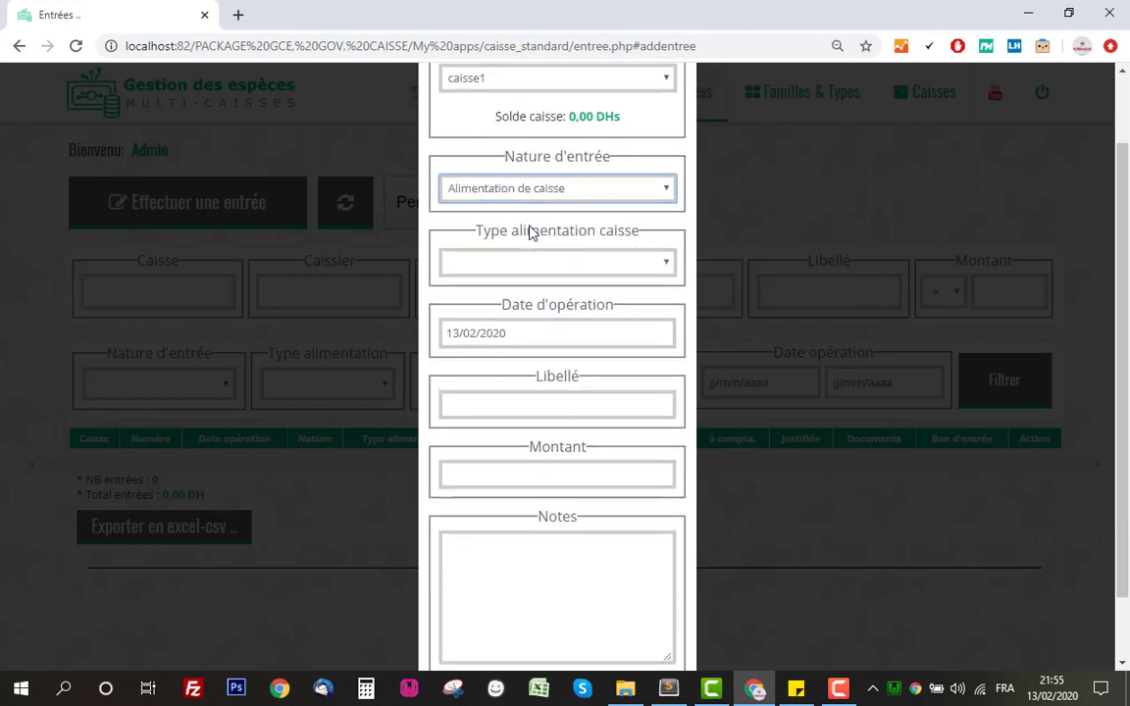
pyautogui.click(603, 263)
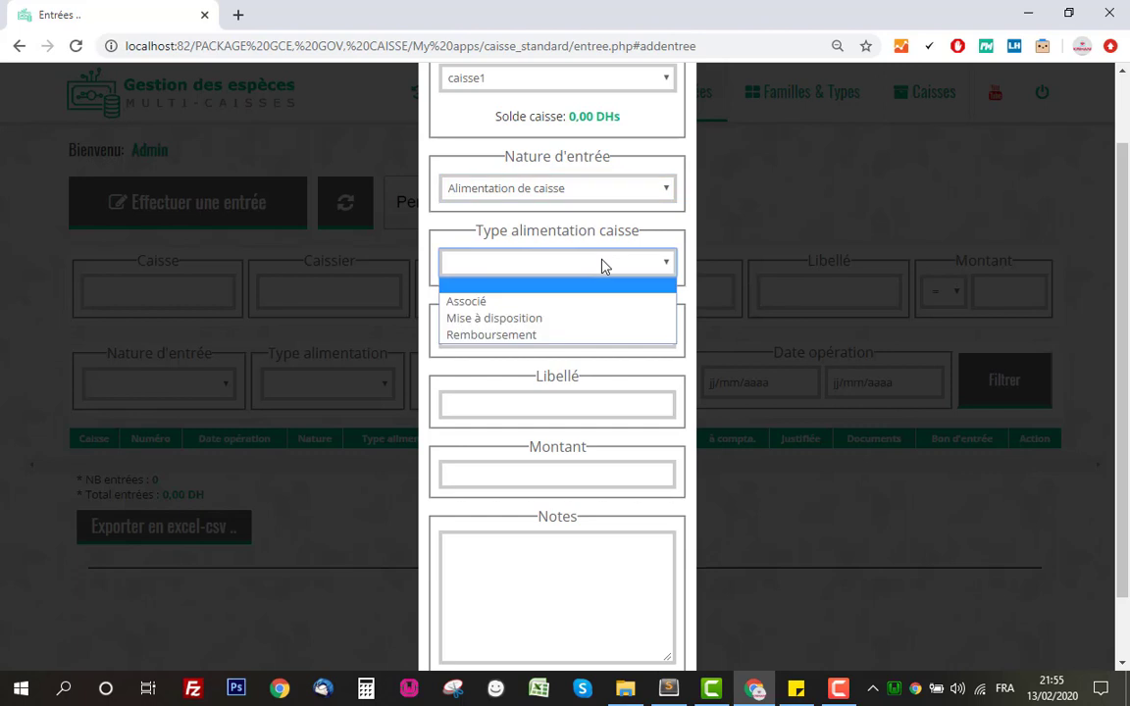
pyautogui.click(606, 318)
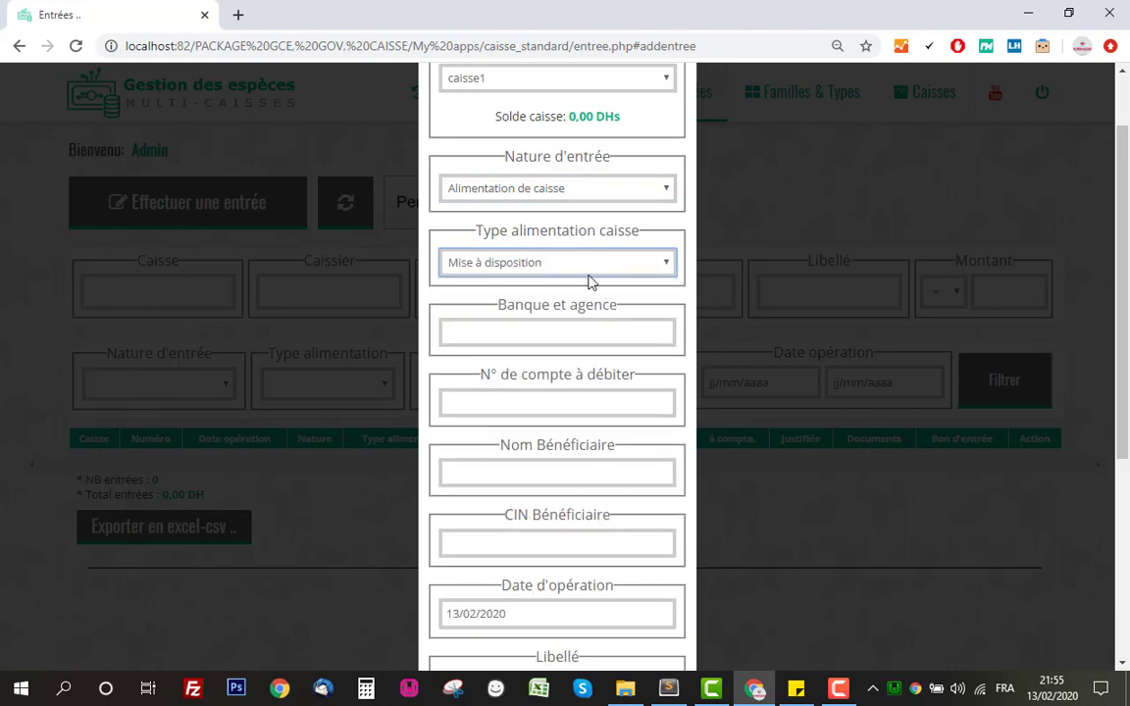
pyautogui.scroll(-2, 538, 275)
# Fill in bank AWB, the account to debit, and the beneficiary's name and ID card number.
pyautogui.click(556, 246)
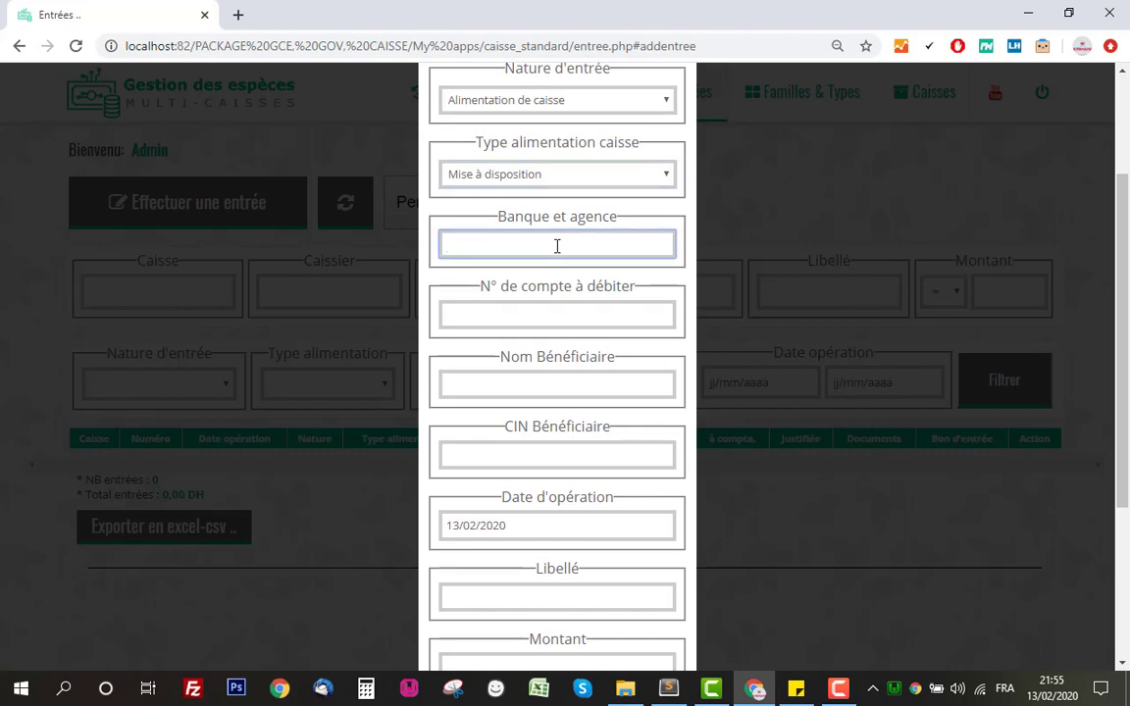
pyautogui.write('AWB')
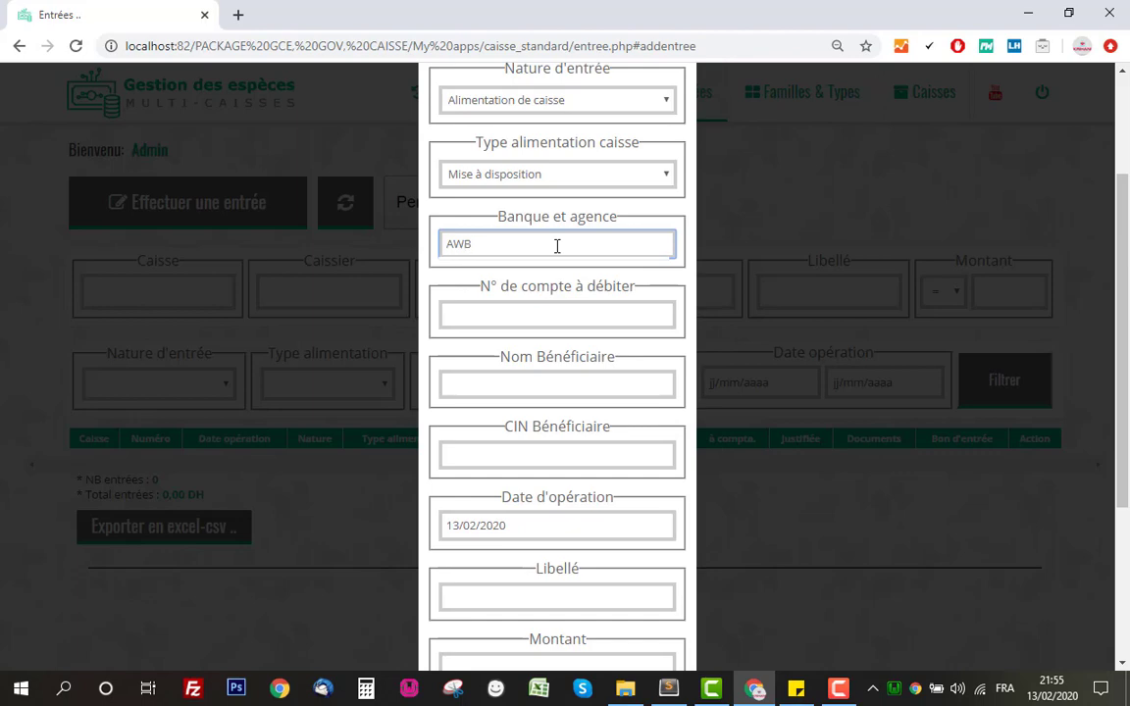
pyautogui.click(572, 314)
pyautogui.write('1')
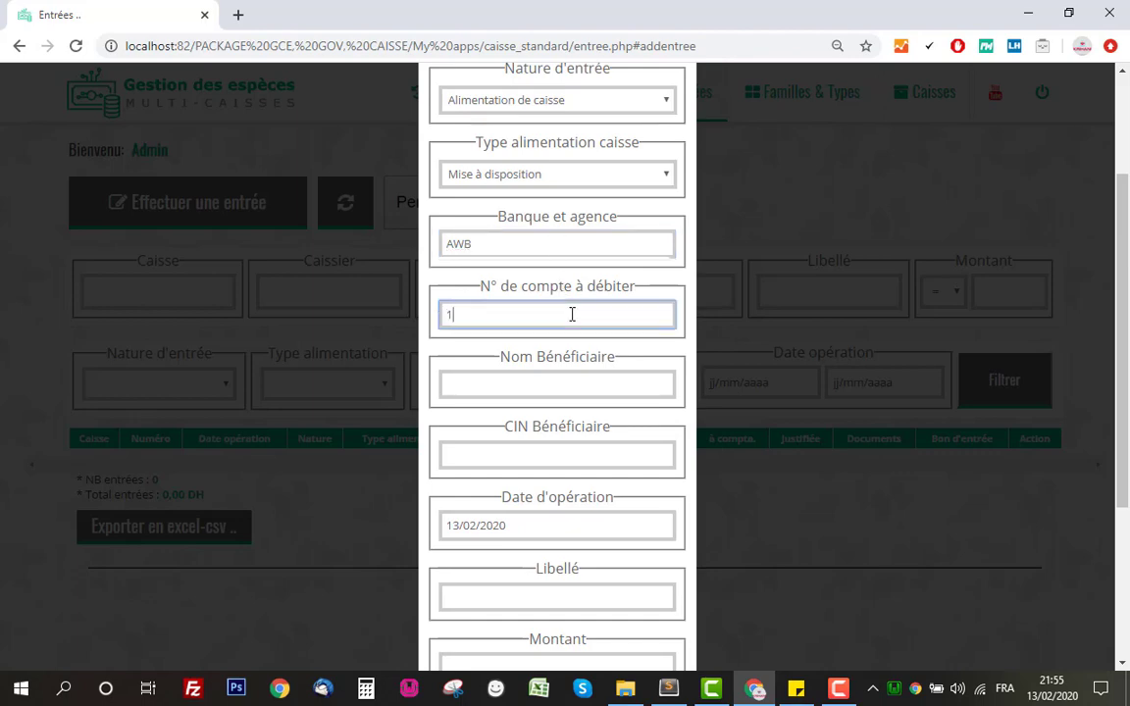
pyautogui.write('12121212121212122')
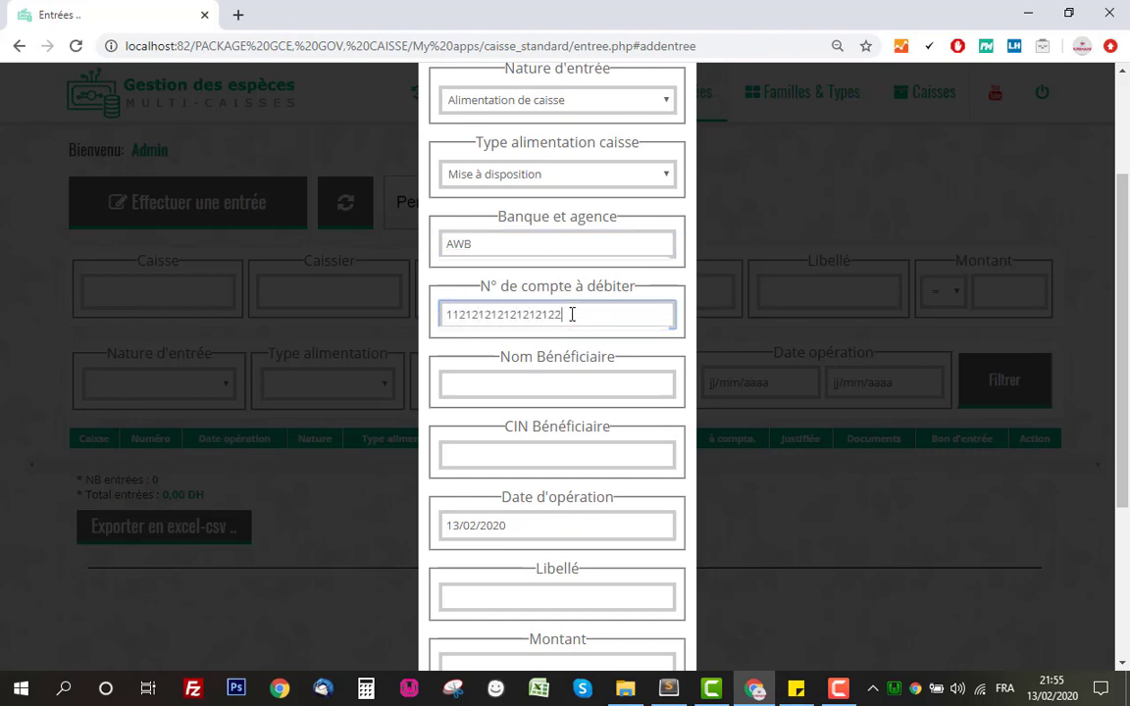
pyautogui.write('12121')
pyautogui.click(628, 379)
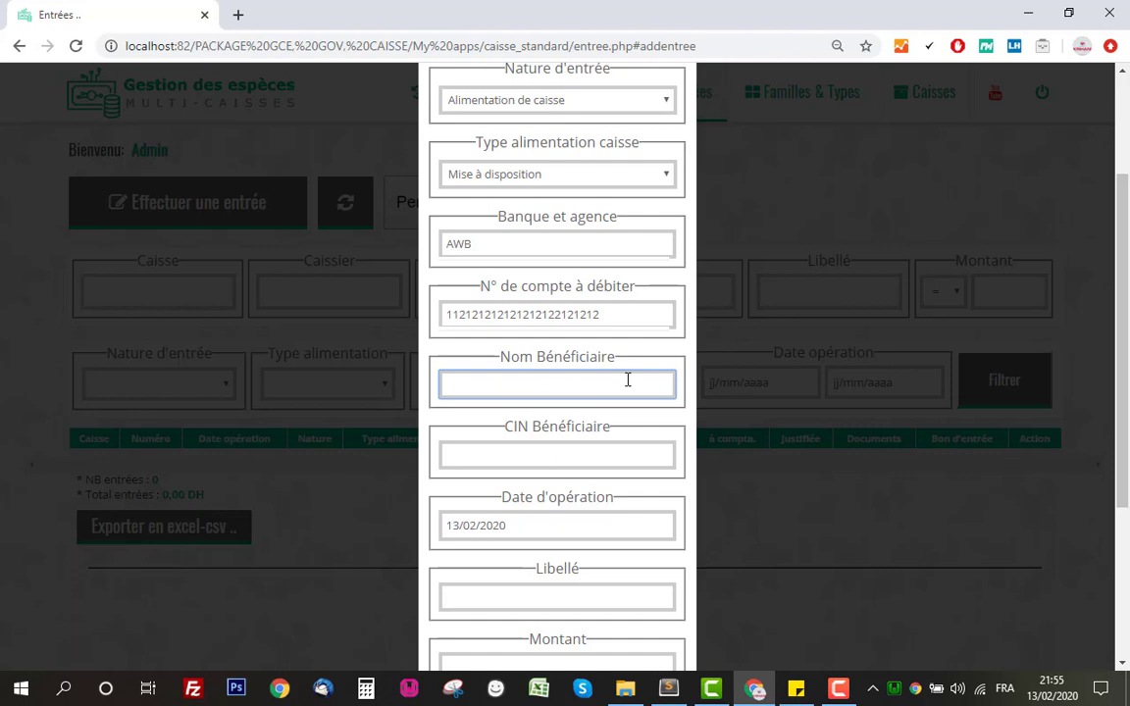
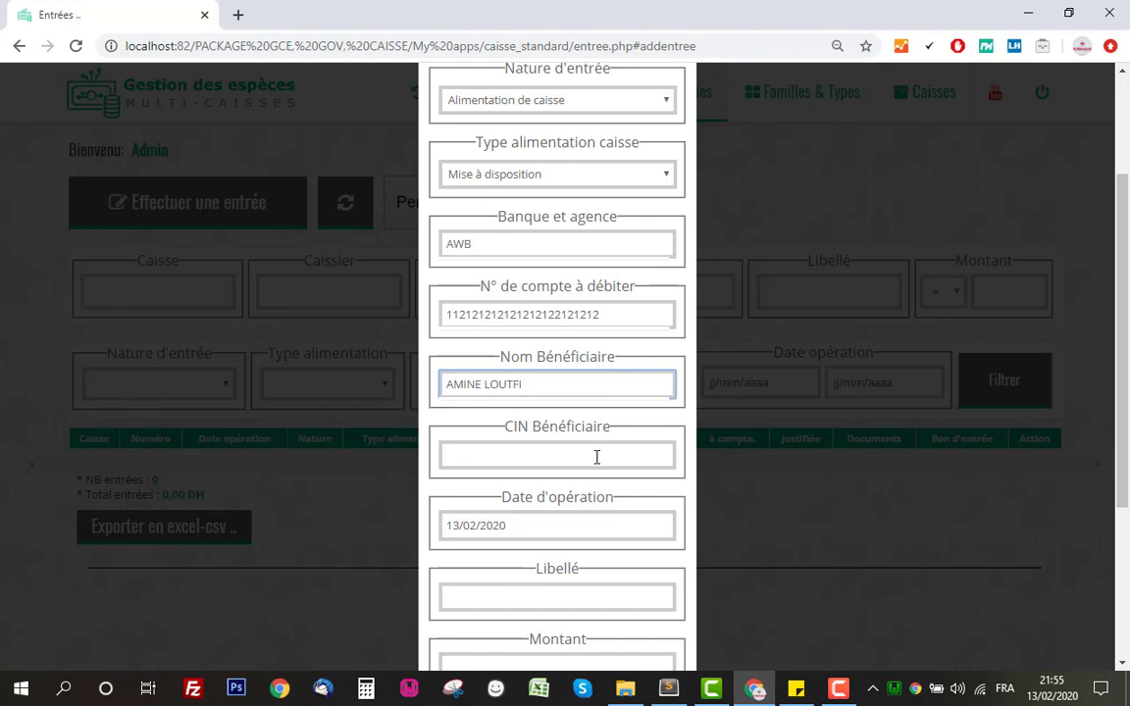
pyautogui.click(597, 457)
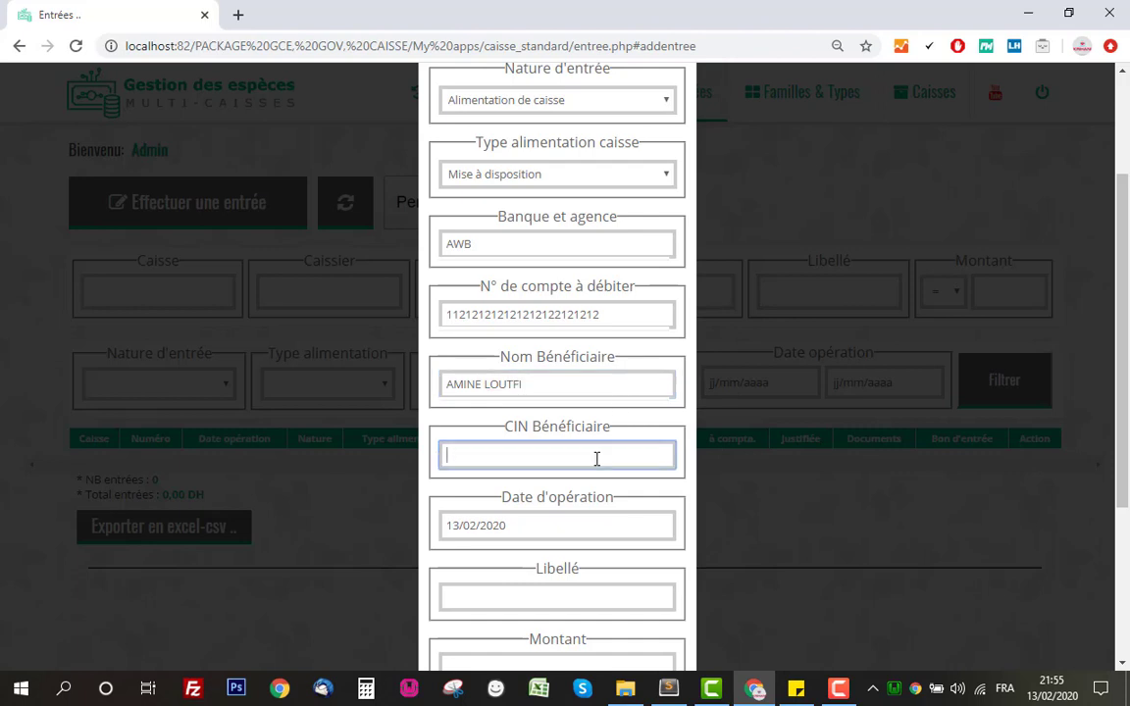
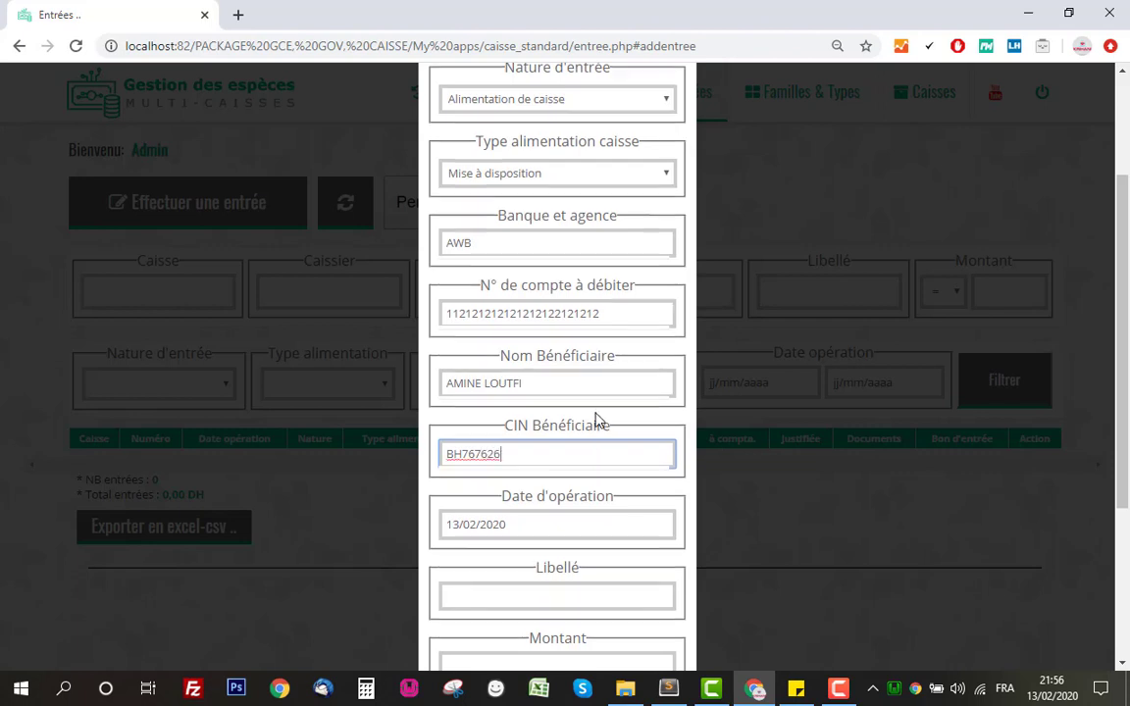
# Enter Libellé 'alimentation de caisse' and Montant 5000, then save the entry.
pyautogui.scroll(-3, 596, 422)
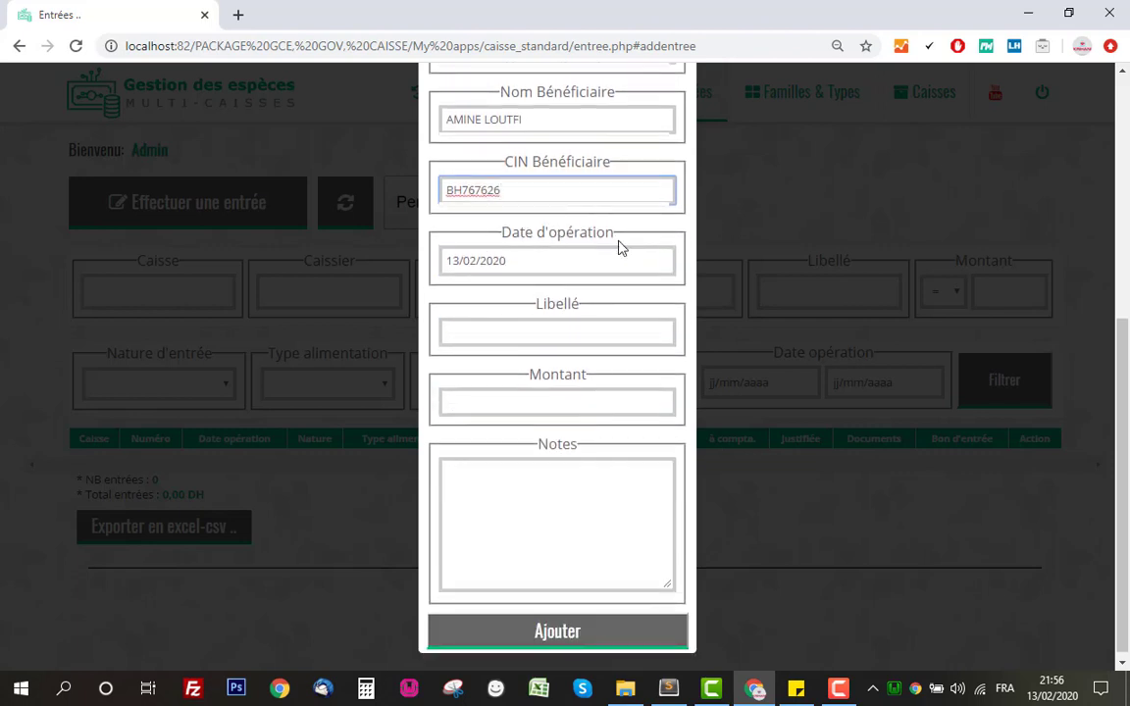
pyautogui.click(567, 330)
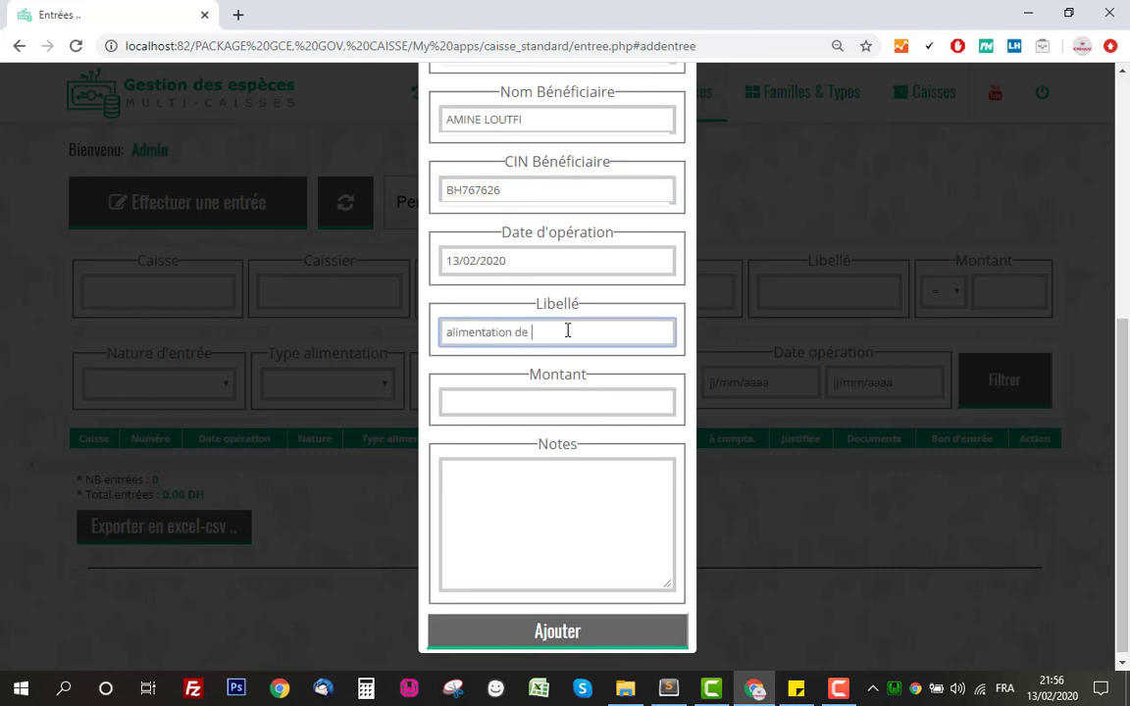
pyautogui.click(601, 404)
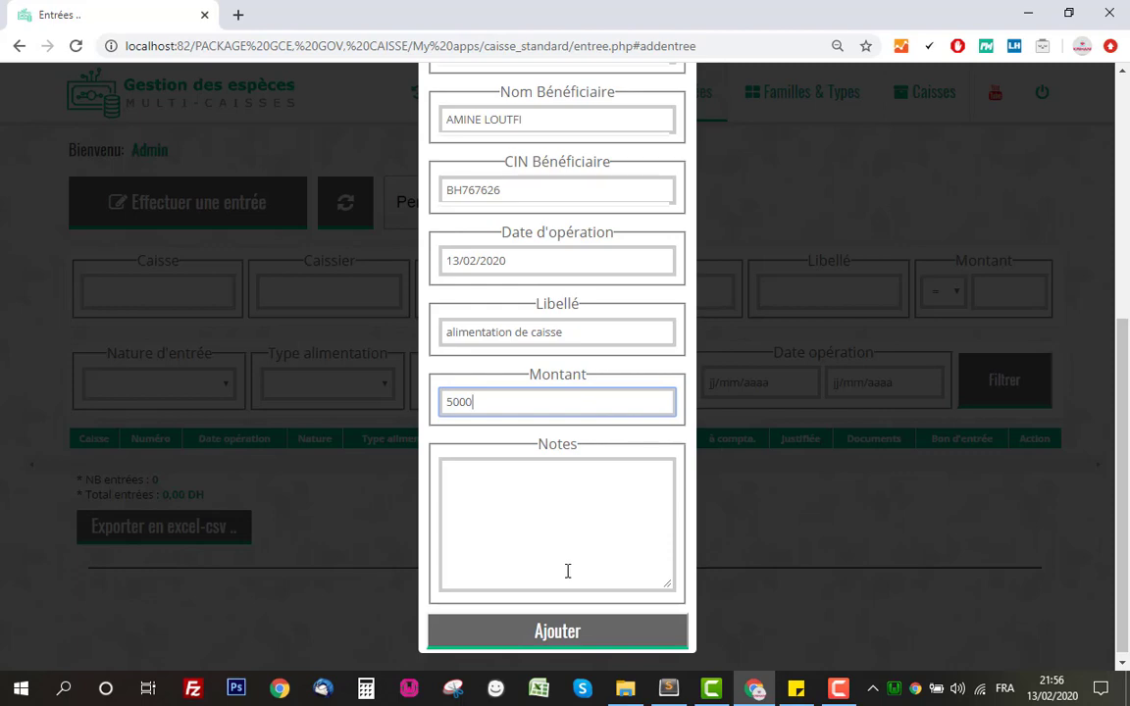
pyautogui.click(570, 635)
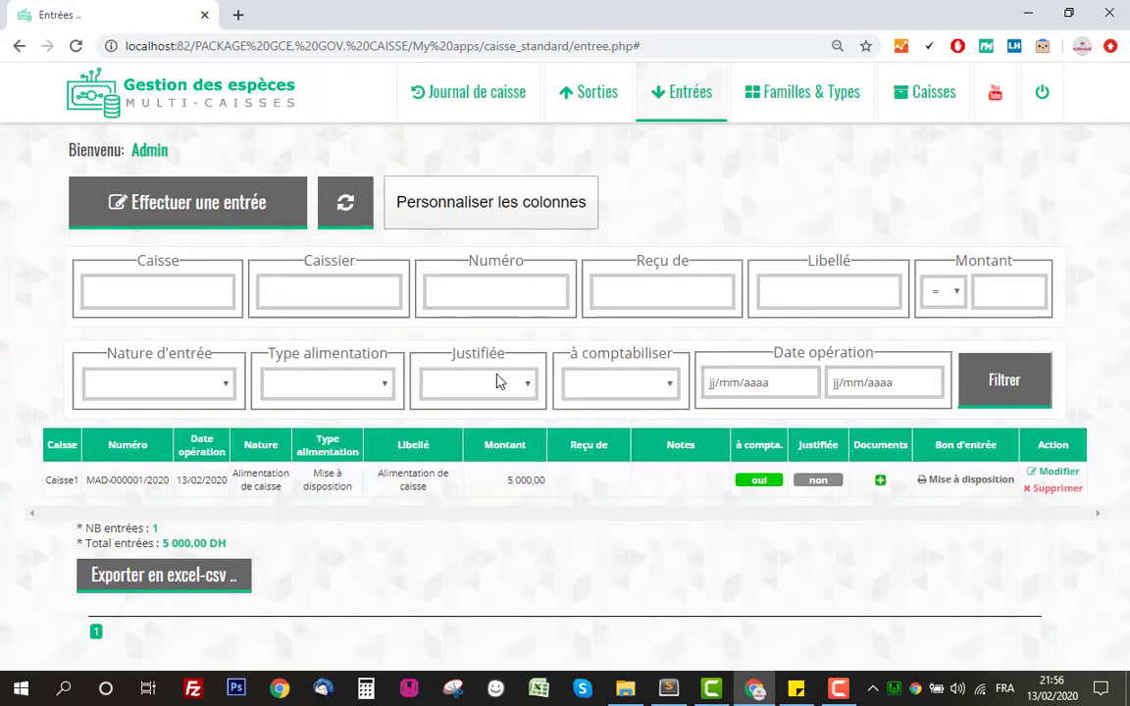
# Toggle the 5 000,00 DH entry's à compta. badge from oui to non.
pyautogui.moveTo(50, 479); pyautogui.dragTo(653, 495)
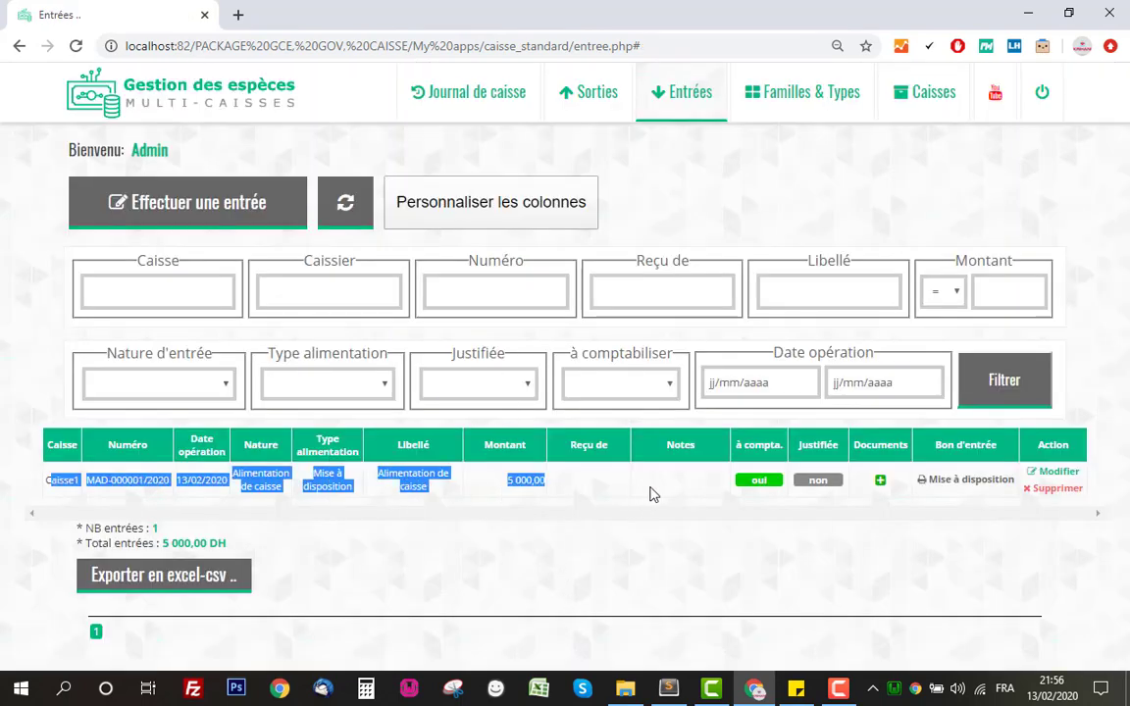
pyautogui.click(820, 510)
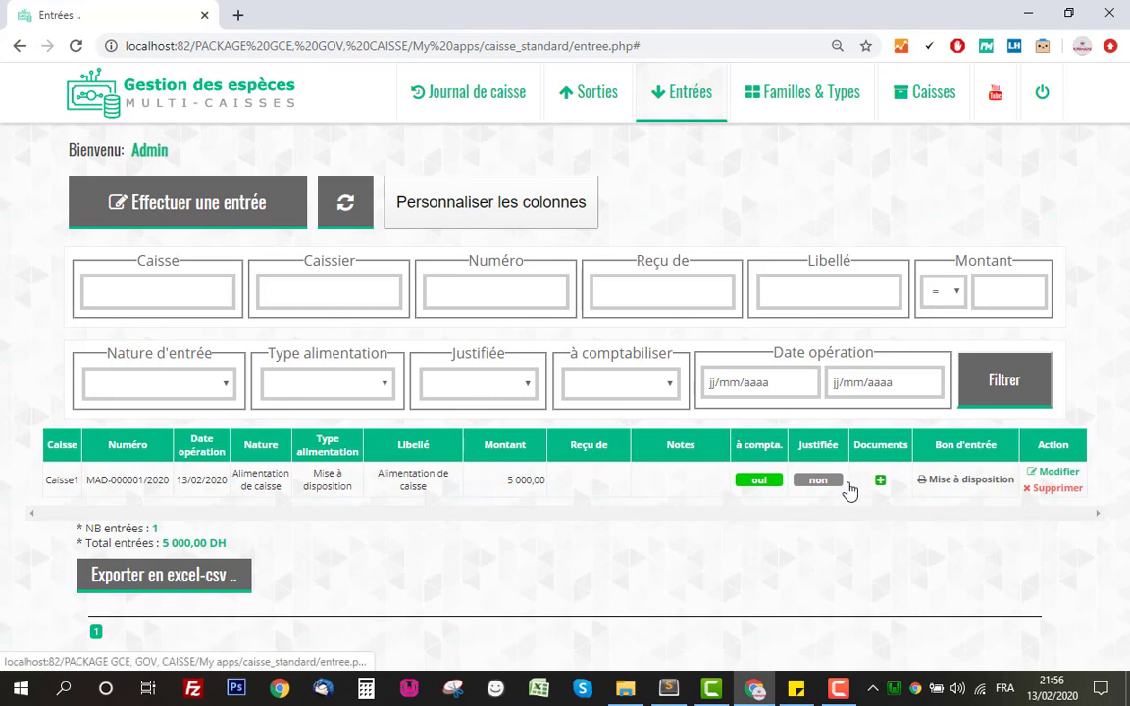
pyautogui.click(757, 481)
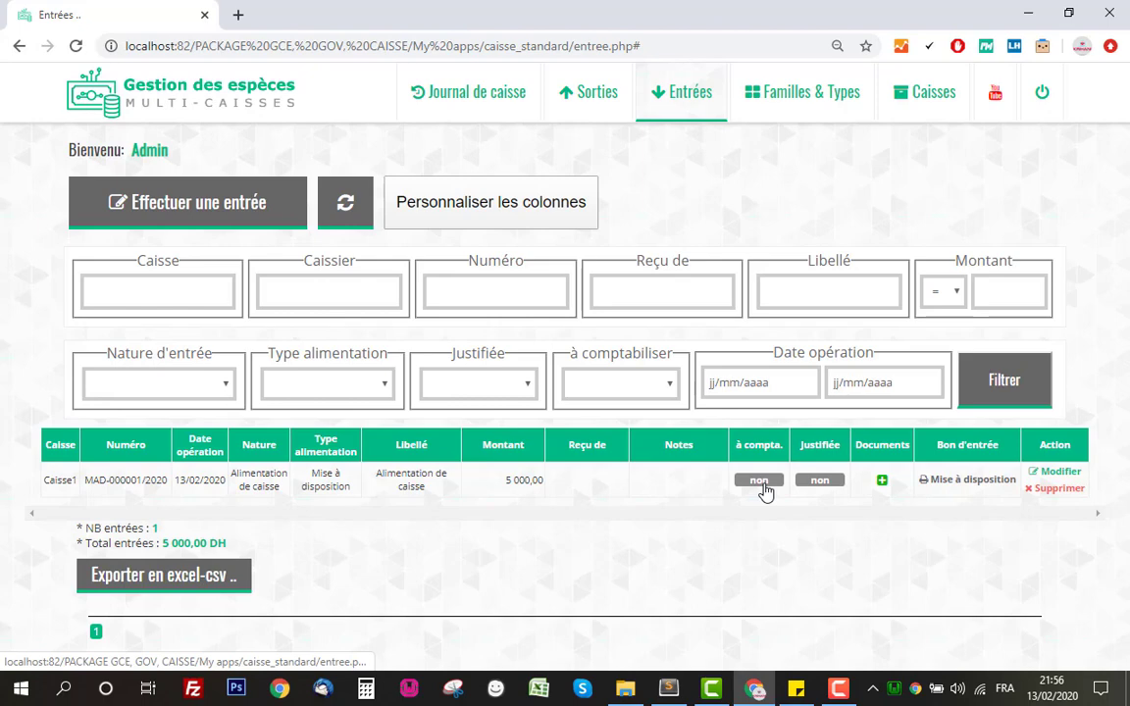
pyautogui.click(761, 482)
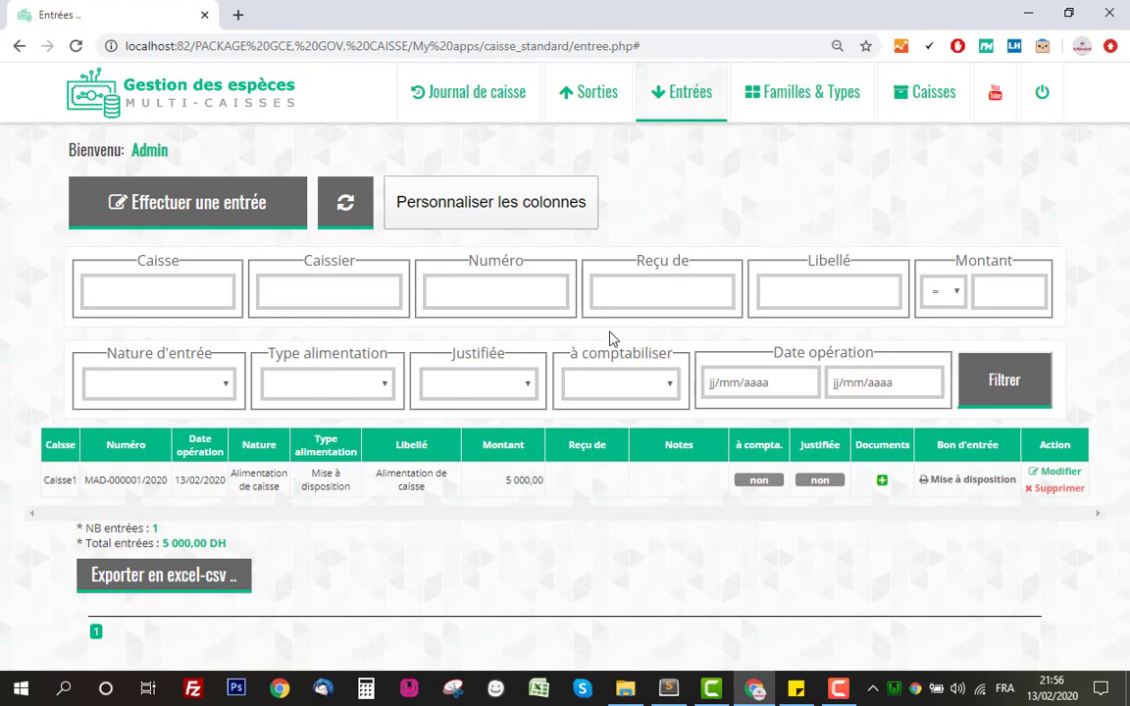
# Filter entries by à comptabiliser oui, then non, and switch the entry back to oui.
pyautogui.click(627, 384)
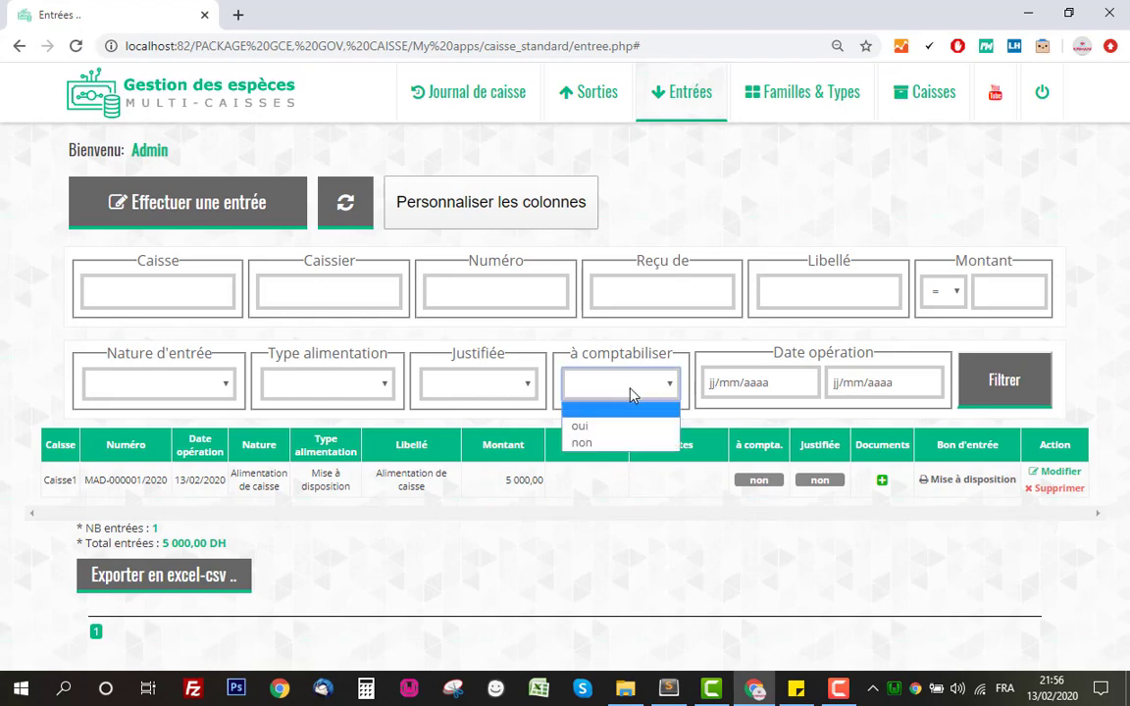
pyautogui.click(633, 427)
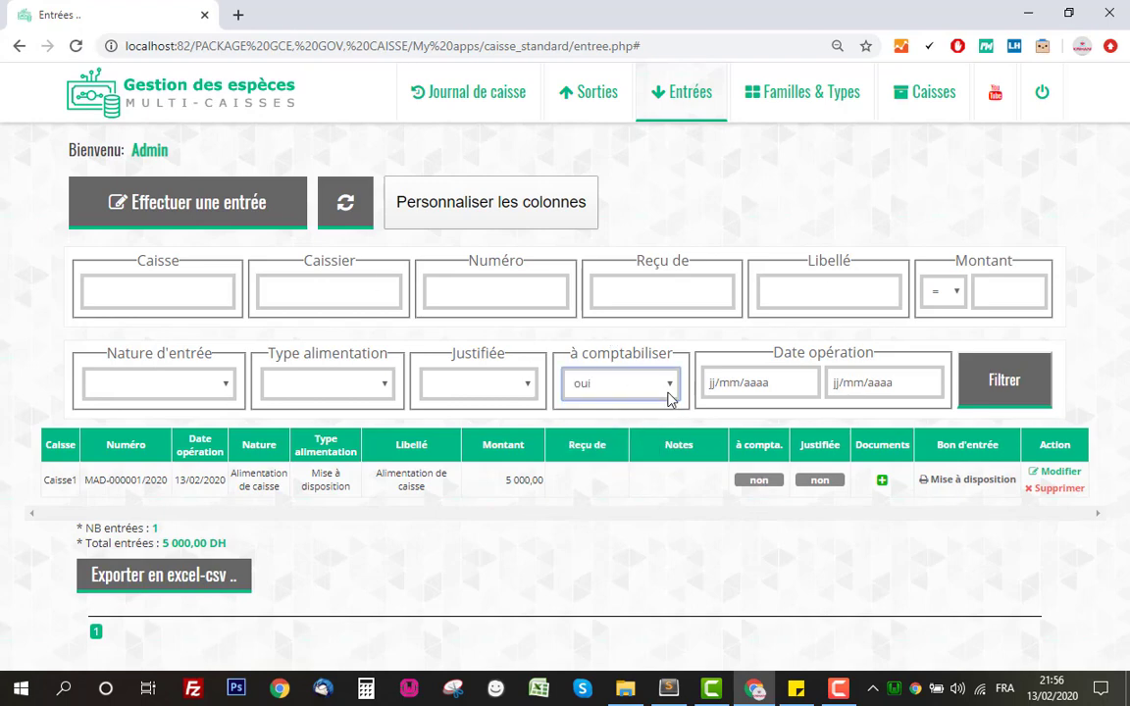
pyautogui.click(969, 390)
pyautogui.click(664, 399)
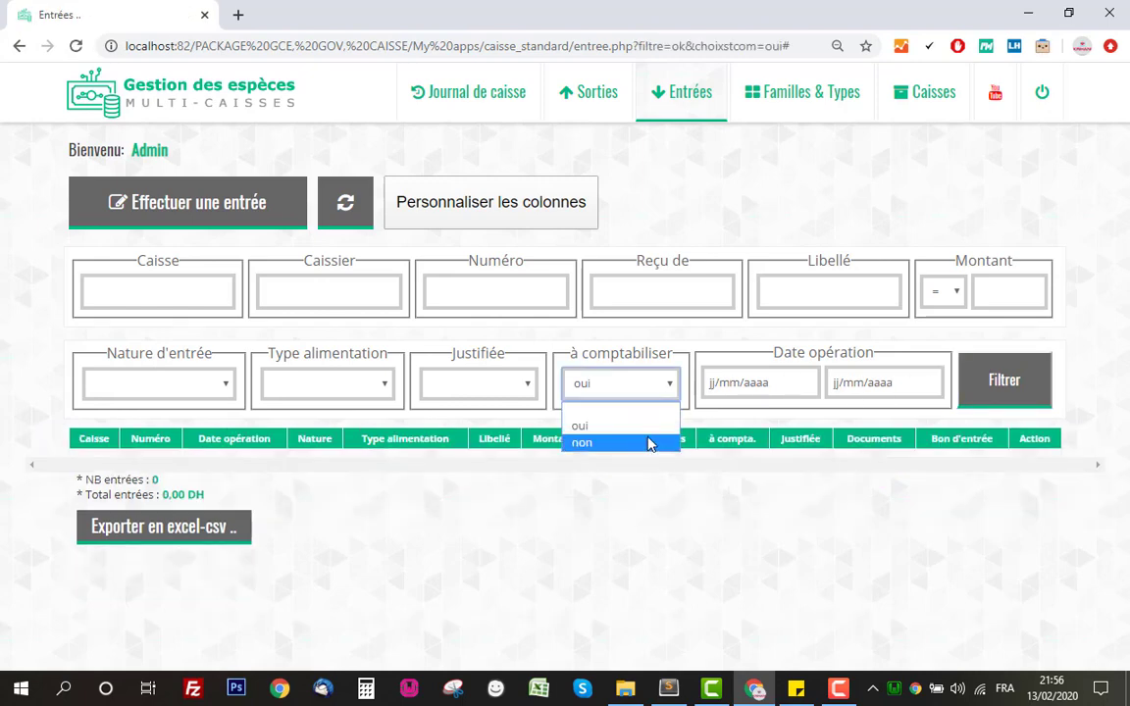
pyautogui.click(650, 443)
pyautogui.click(1020, 398)
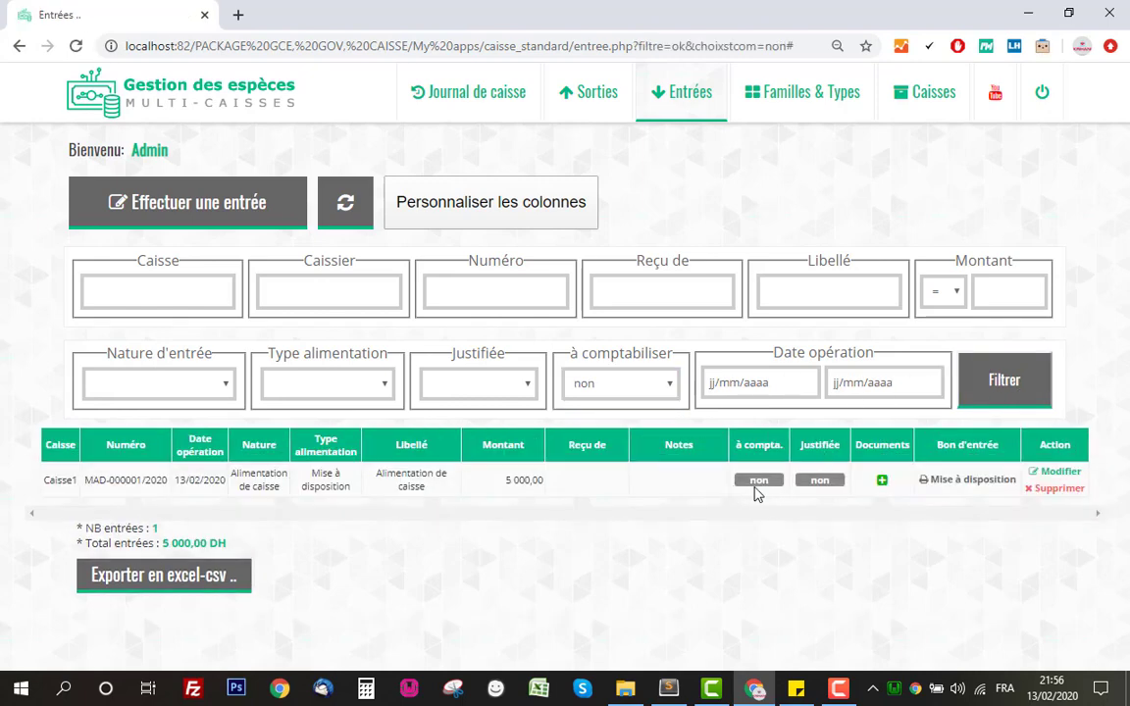
pyautogui.click(757, 487)
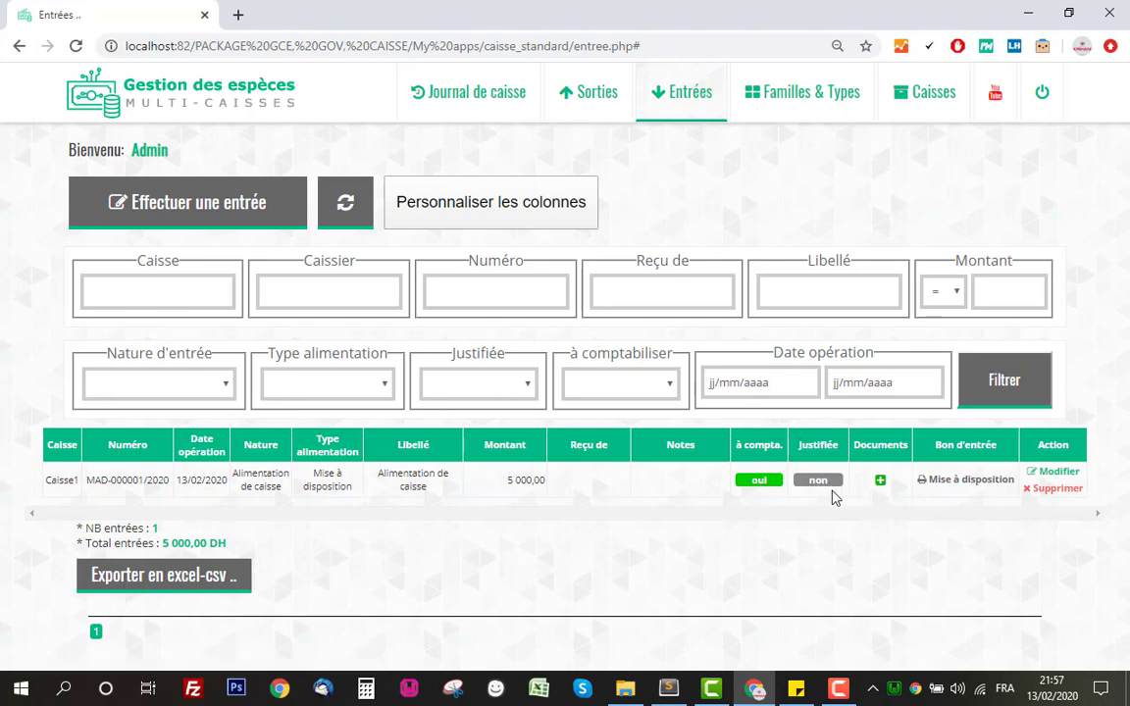
# Attach the GCE image to the 5 000 DH entry and review its Mise à disposition voucher.
pyautogui.click(881, 481)
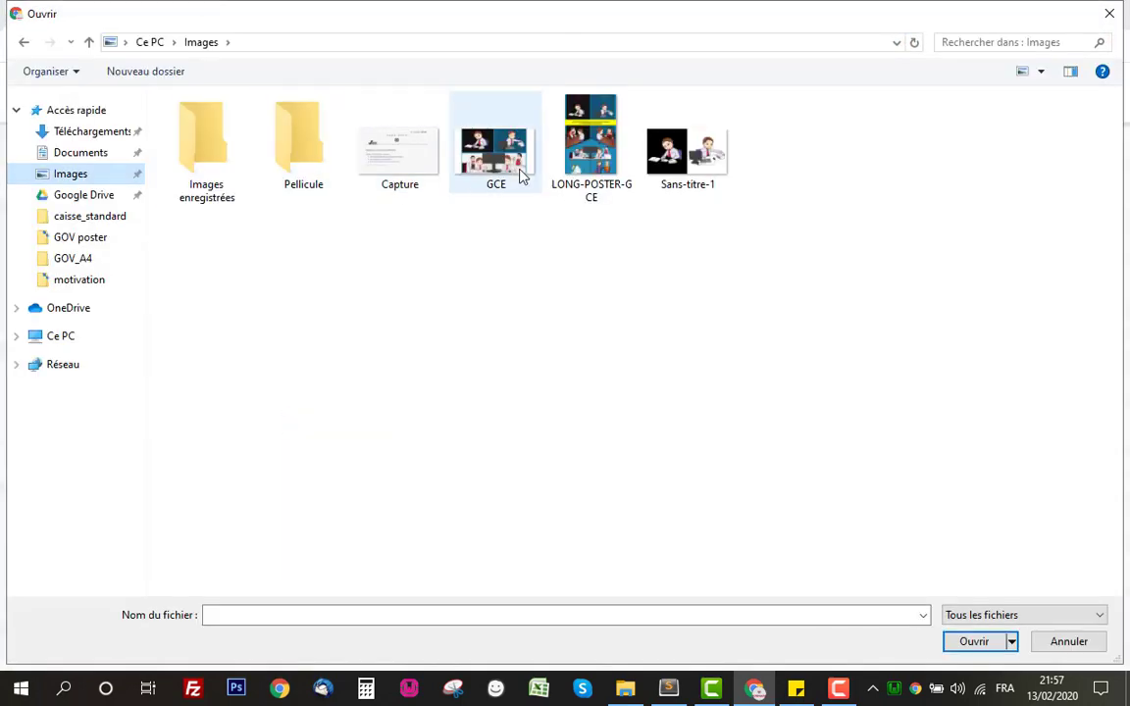
pyautogui.doubleClick(508, 170)
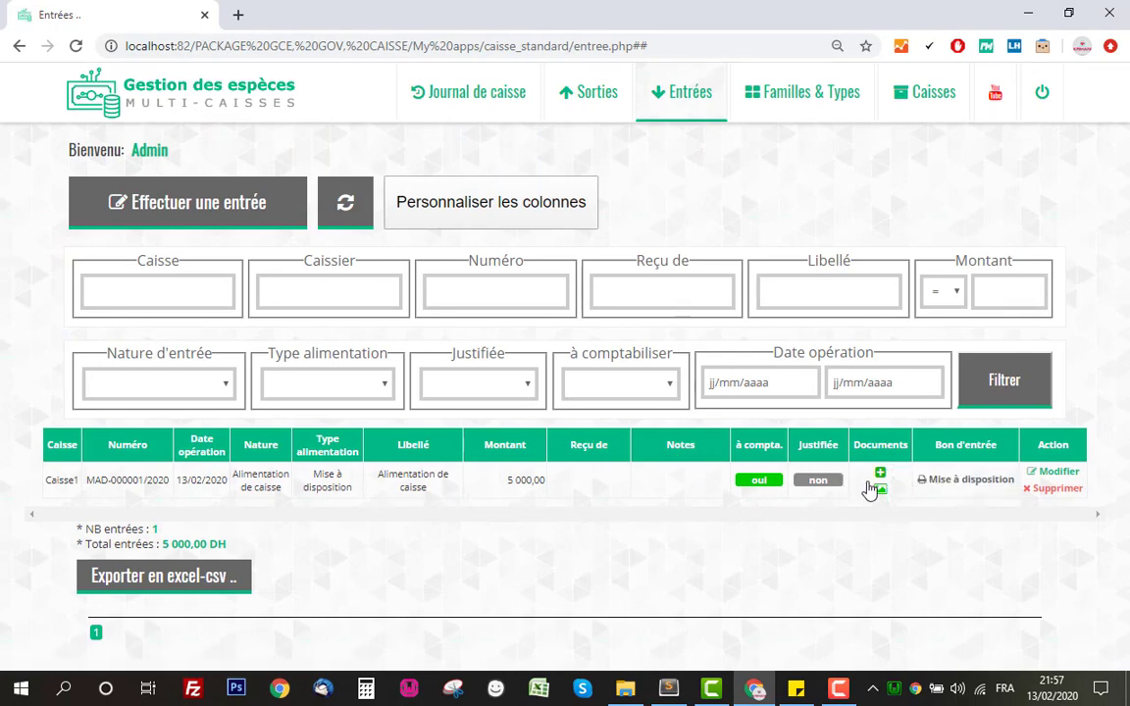
pyautogui.click(966, 481)
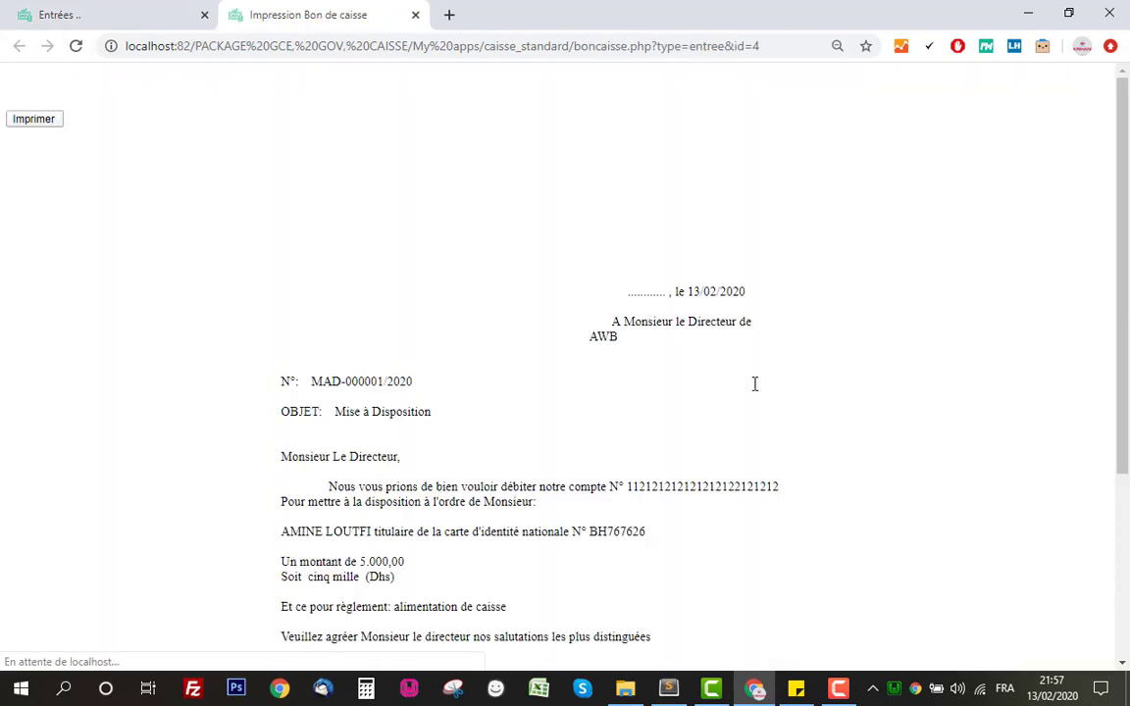
pyautogui.scroll(-3, 589, 289)
pyautogui.scroll(2, 609, 308)
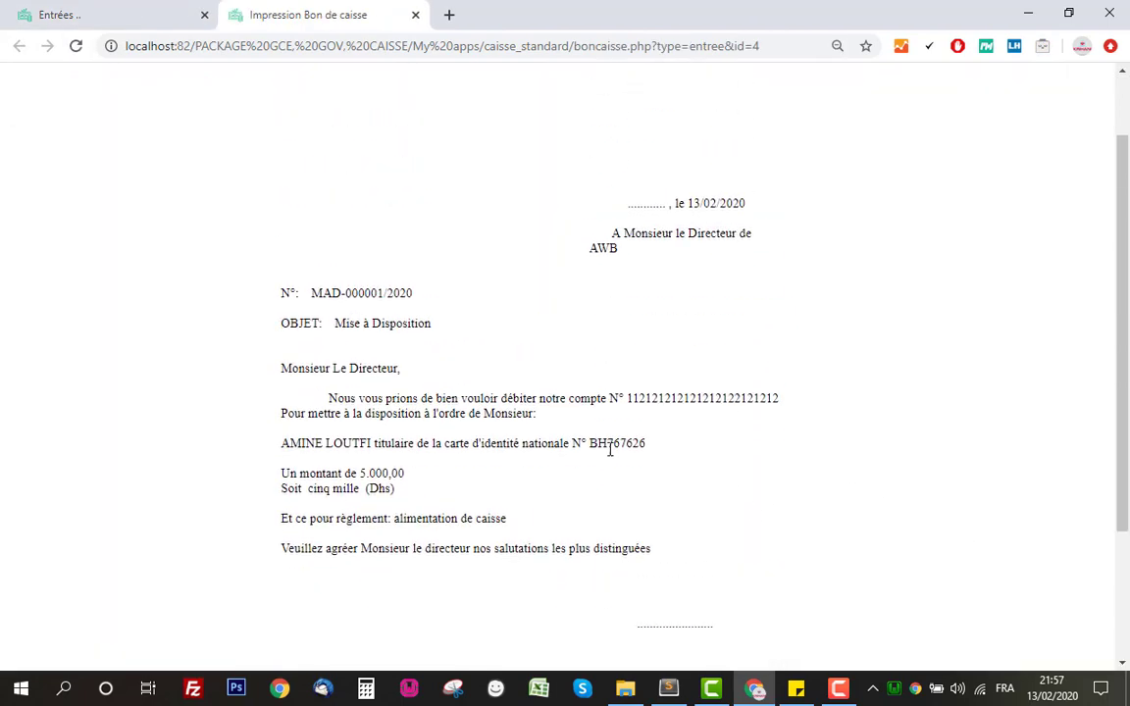
pyautogui.click(610, 457)
pyautogui.scroll(1, 723, 411)
pyautogui.scroll(-2, 746, 371)
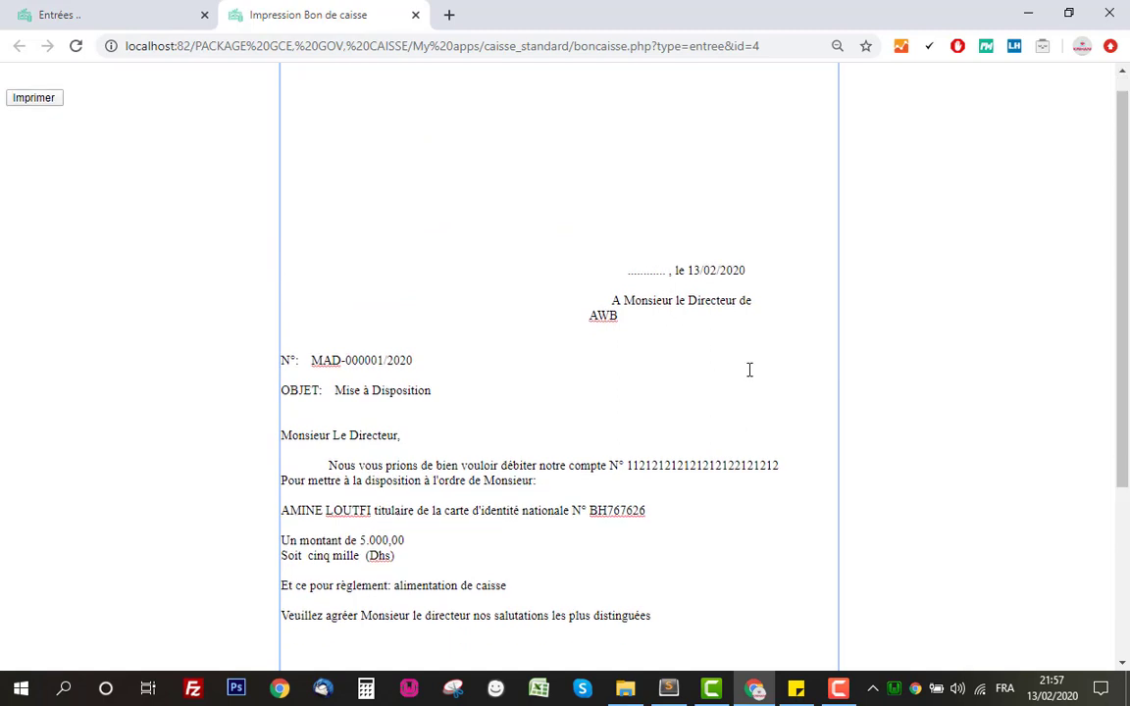
pyautogui.scroll(2, 637, 324)
pyautogui.click(470, 76)
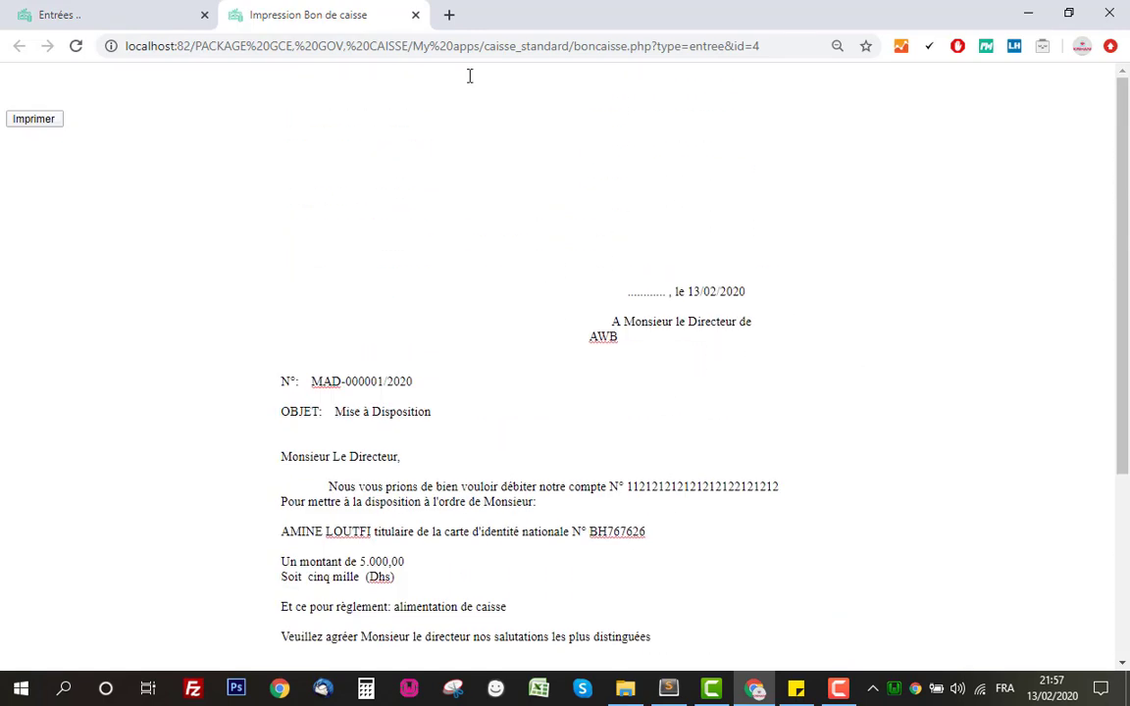
pyautogui.click(415, 16)
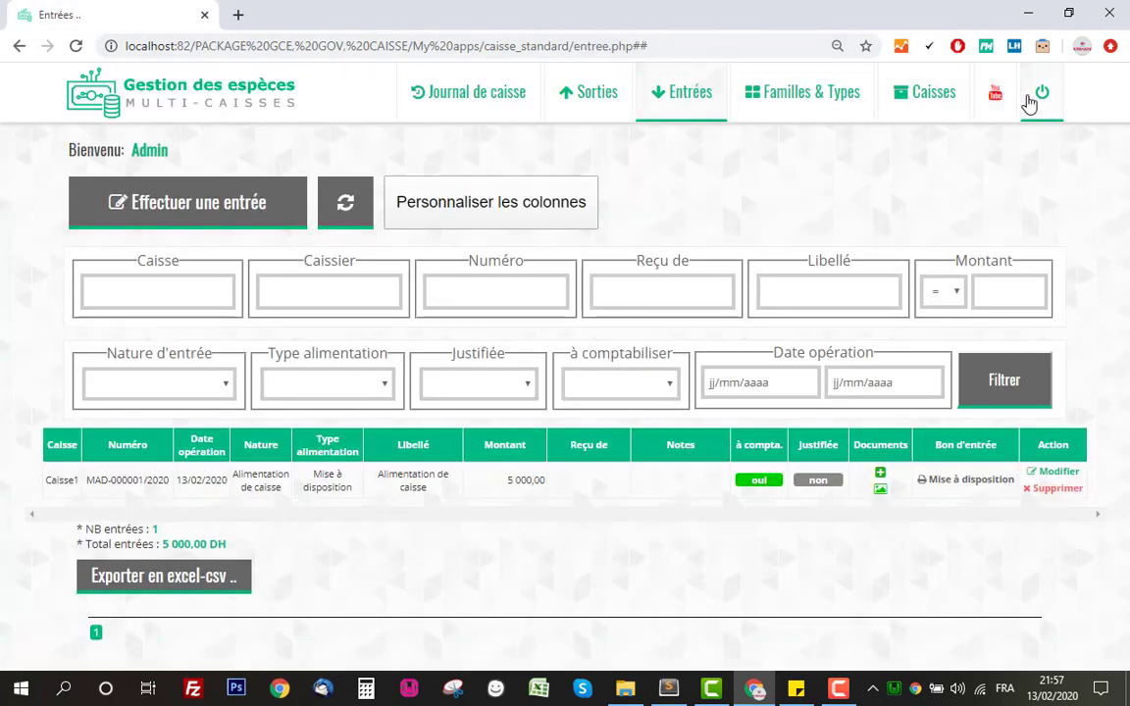
# Sign out and back in, then open the Mise à disposition letter template.
pyautogui.click(1040, 96)
pyautogui.click(585, 408)
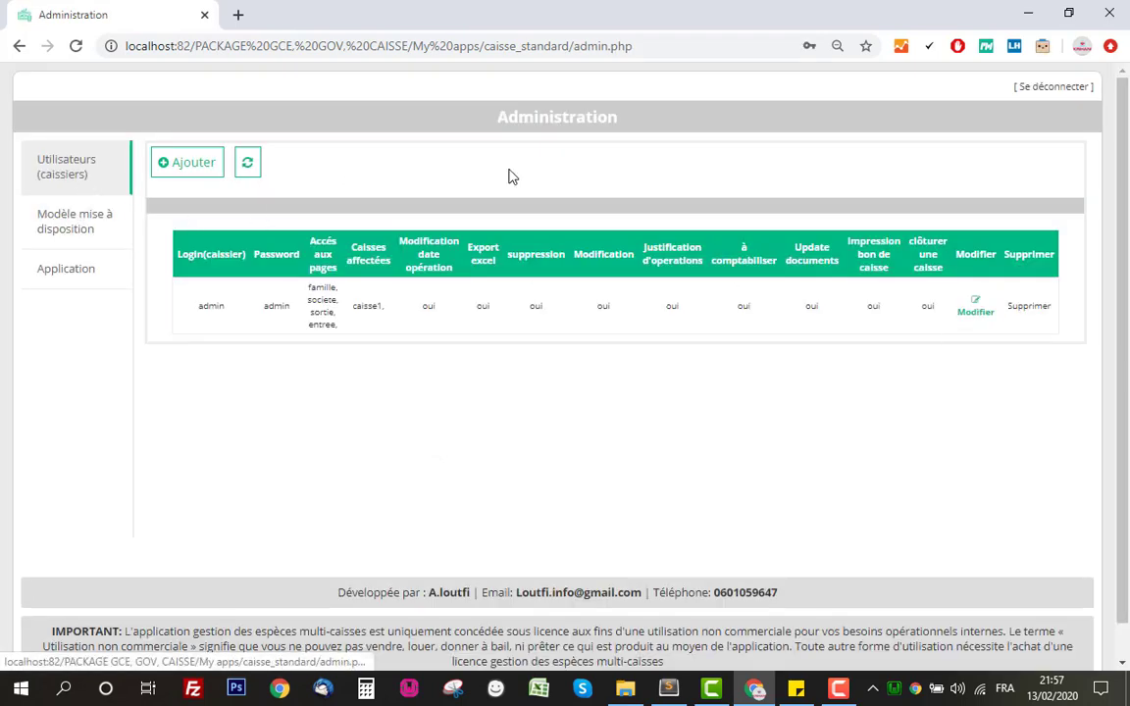
pyautogui.click(84, 229)
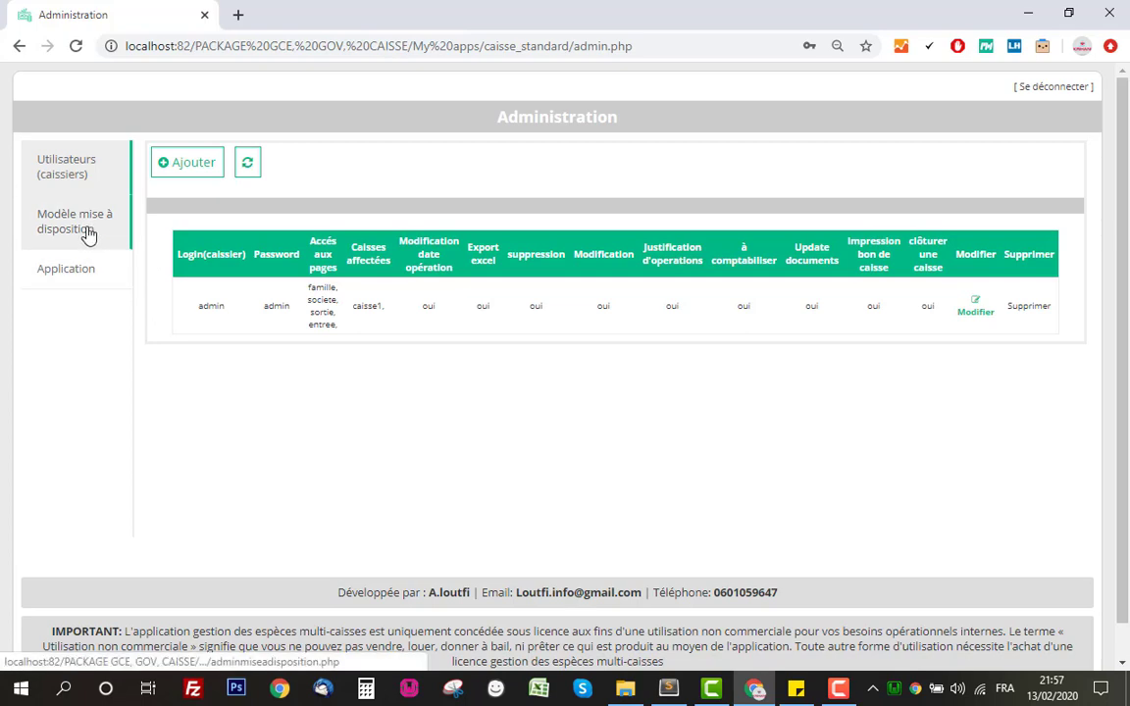
pyautogui.scroll(-3, 845, 406)
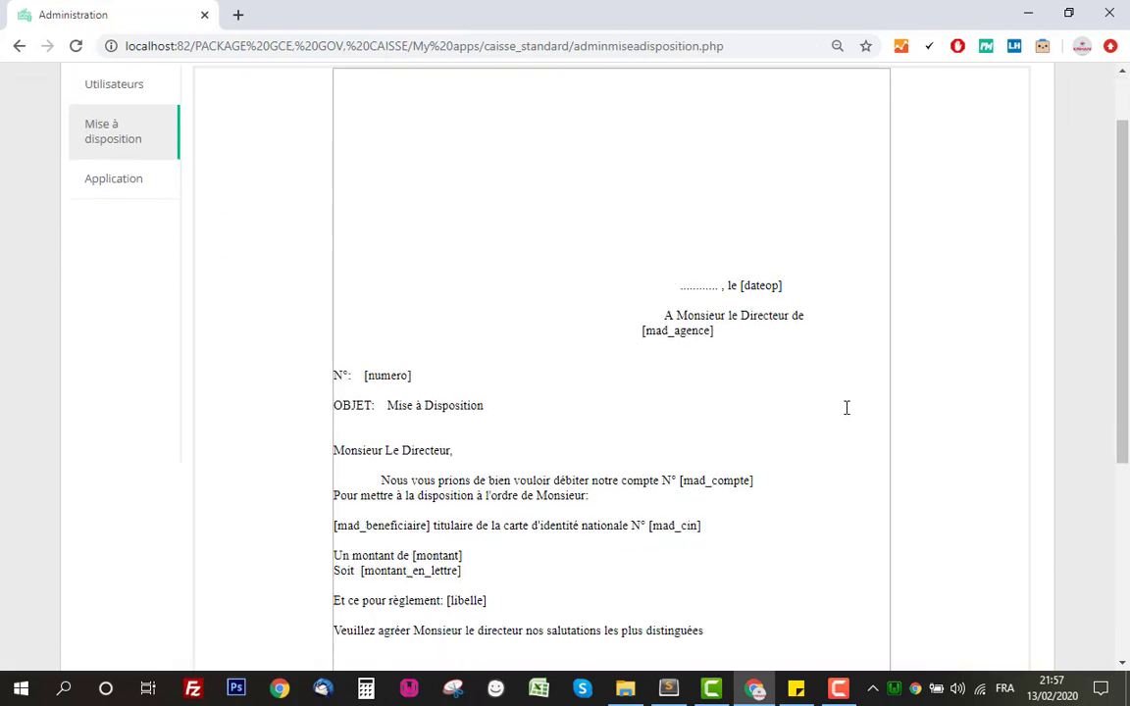
pyautogui.scroll(3, 847, 406)
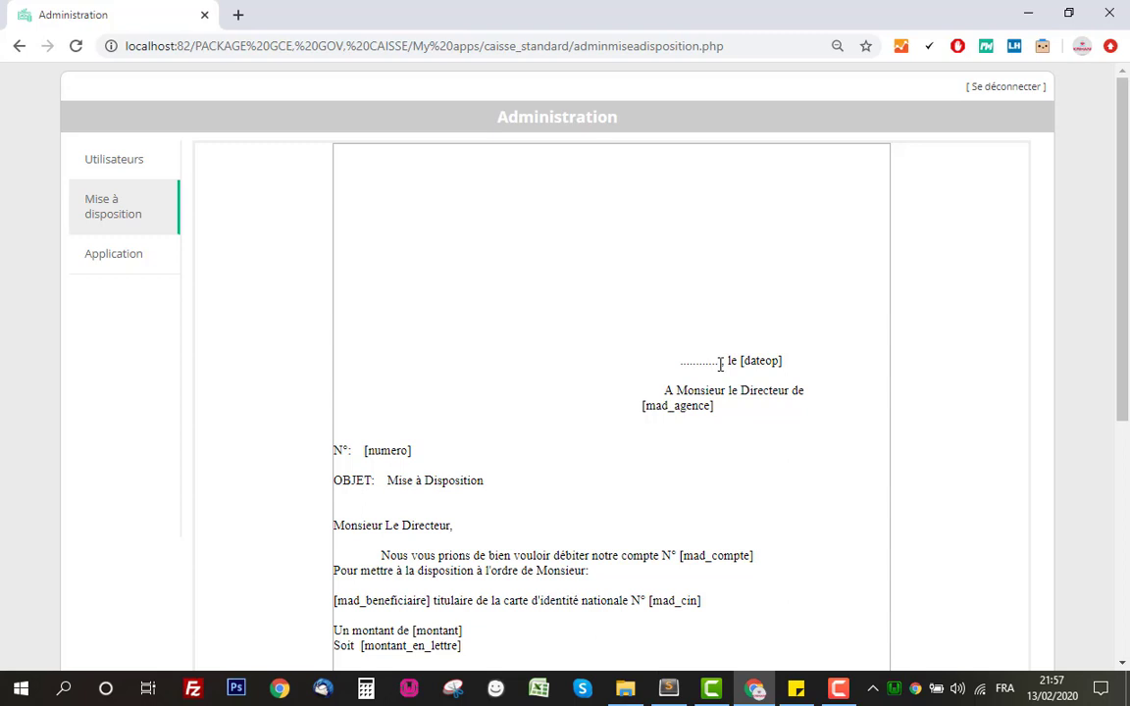
# Replace the dotted placeholder before the date with CASABLANCA.
pyautogui.moveTo(721, 365); pyautogui.dragTo(683, 364)
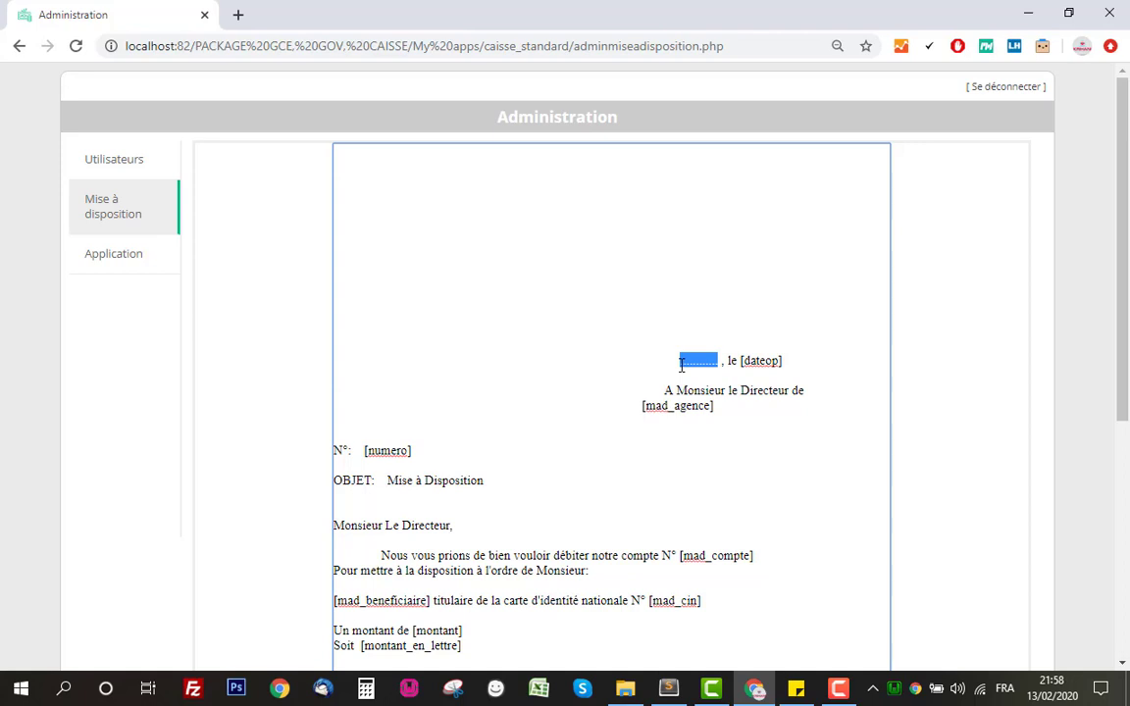
pyautogui.press('BackSpace')
pyautogui.write('CAS')
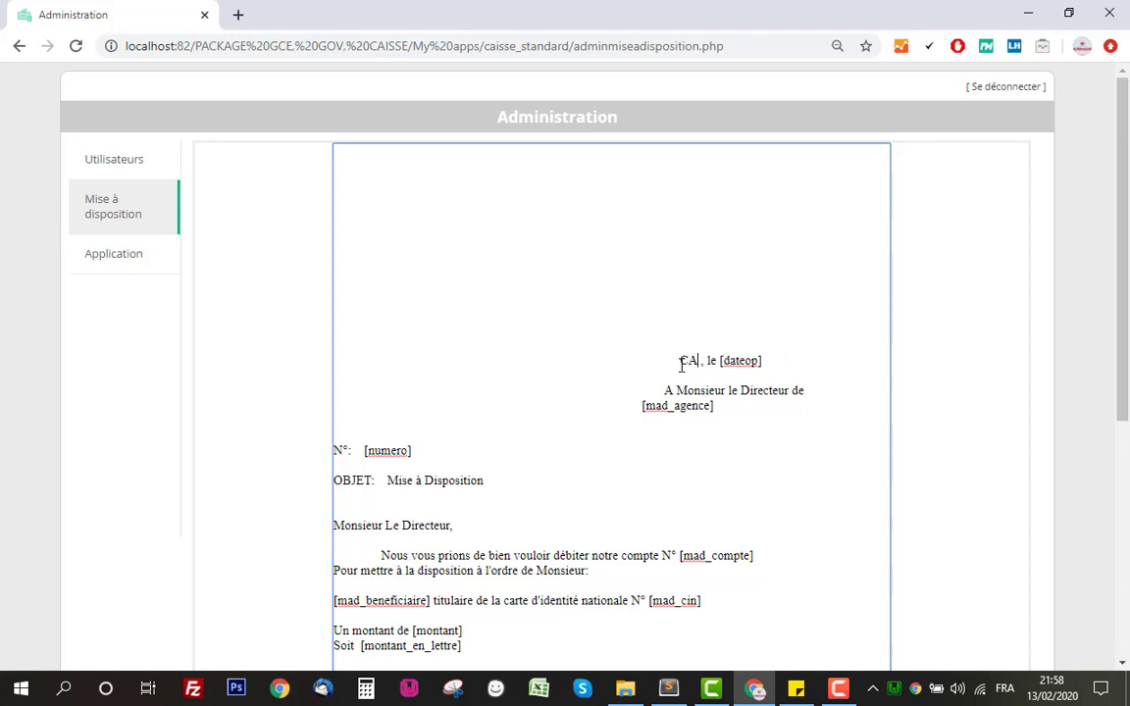
pyautogui.write('ABLANCA')
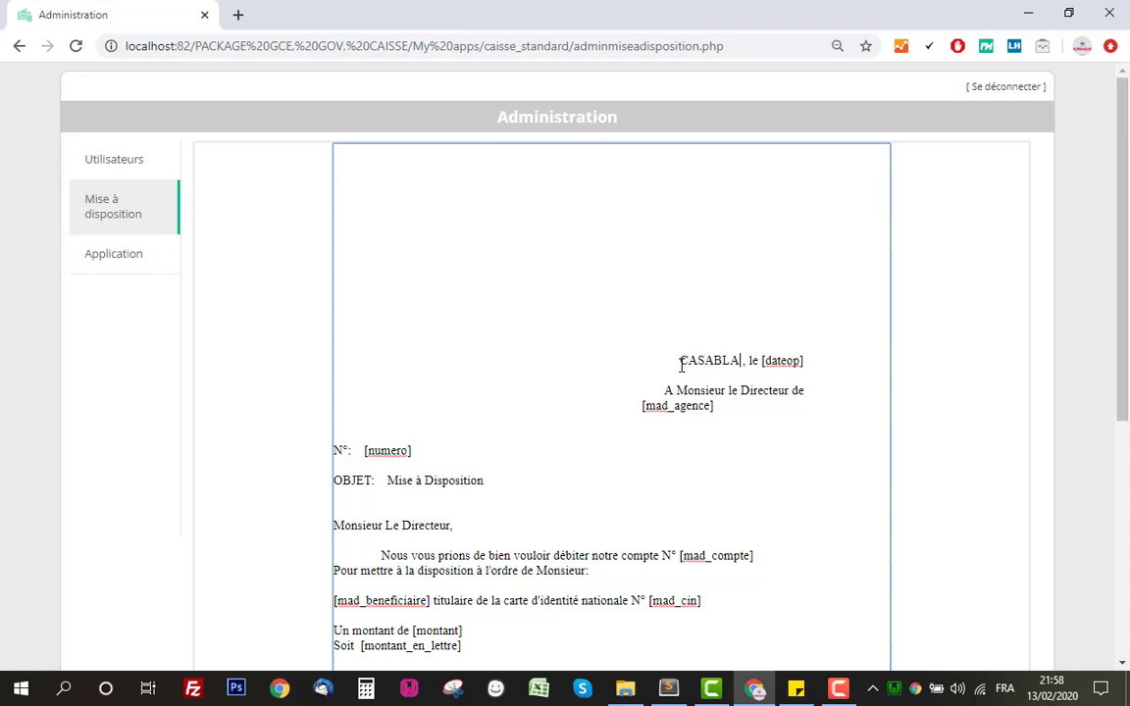
# Review the template's placeholders and signature line, then save the template.
pyautogui.doubleClick(799, 360)
pyautogui.scroll(-3, 918, 360)
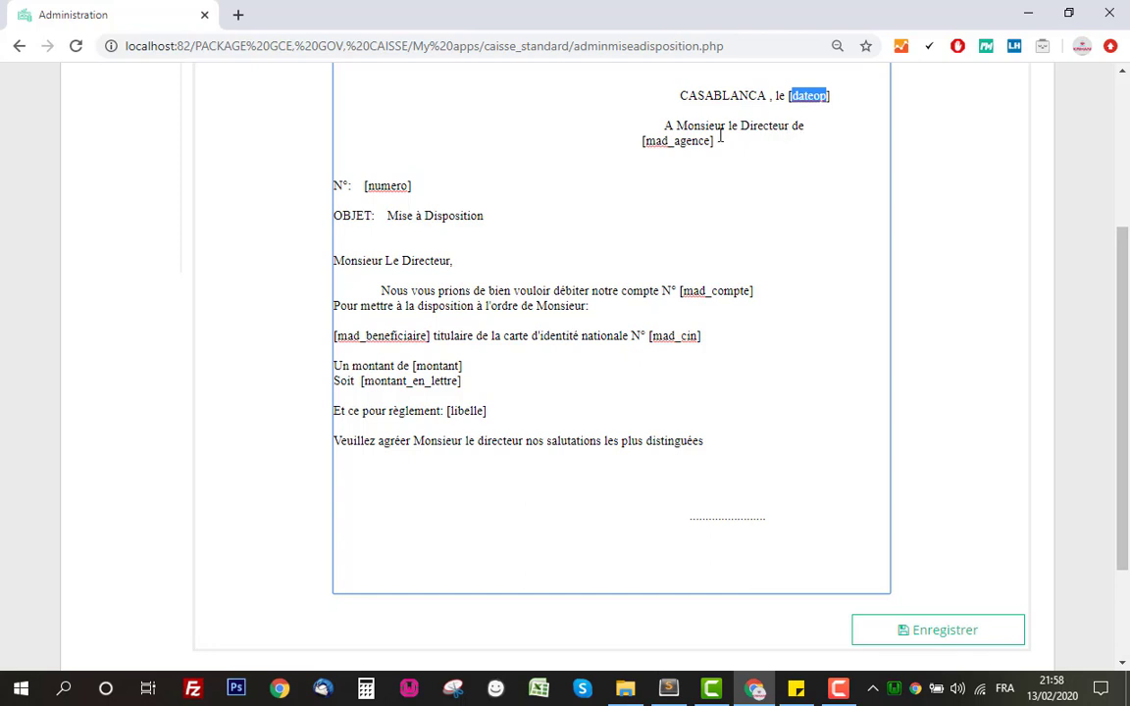
pyautogui.moveTo(713, 140); pyautogui.dragTo(586, 129)
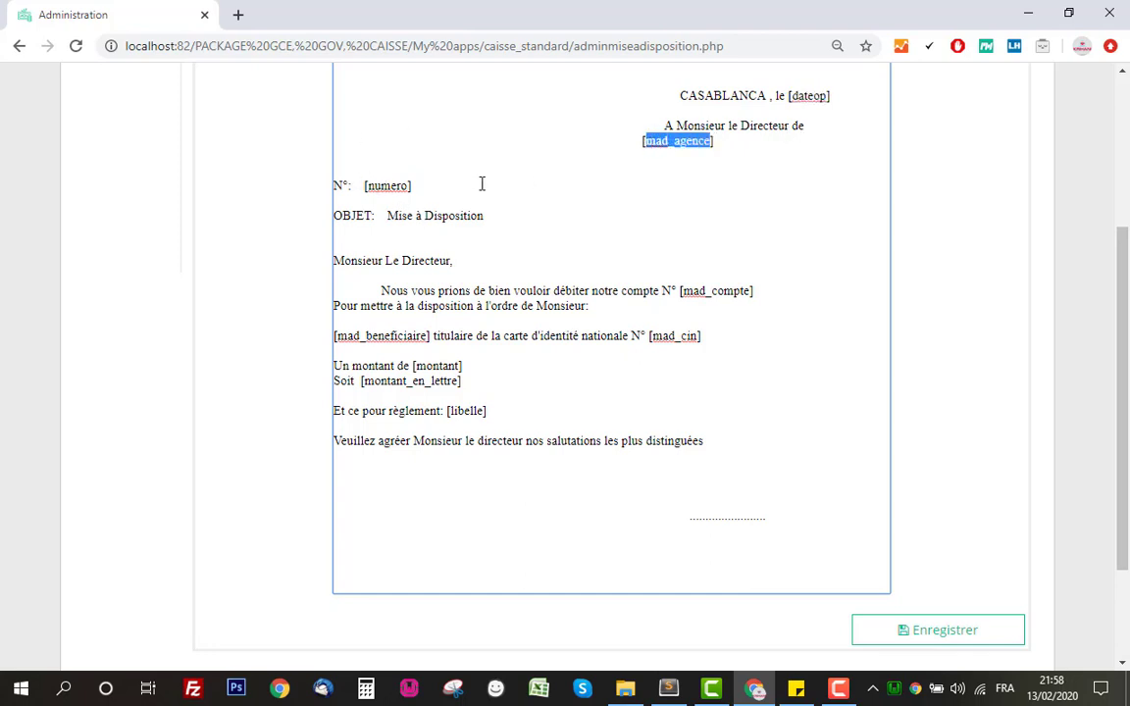
pyautogui.click(392, 185)
pyautogui.scroll(1, 490, 211)
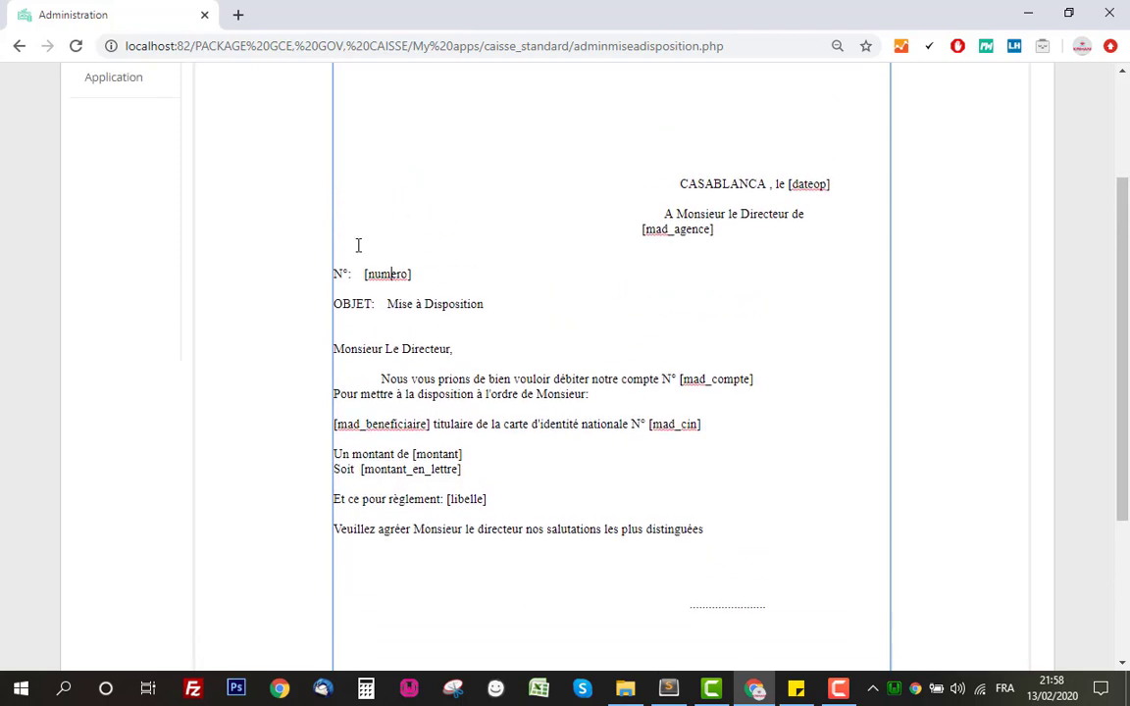
pyautogui.doubleClick(395, 276)
pyautogui.moveTo(491, 309); pyautogui.dragTo(363, 304)
pyautogui.click(464, 371)
pyautogui.scroll(-3, 417, 272)
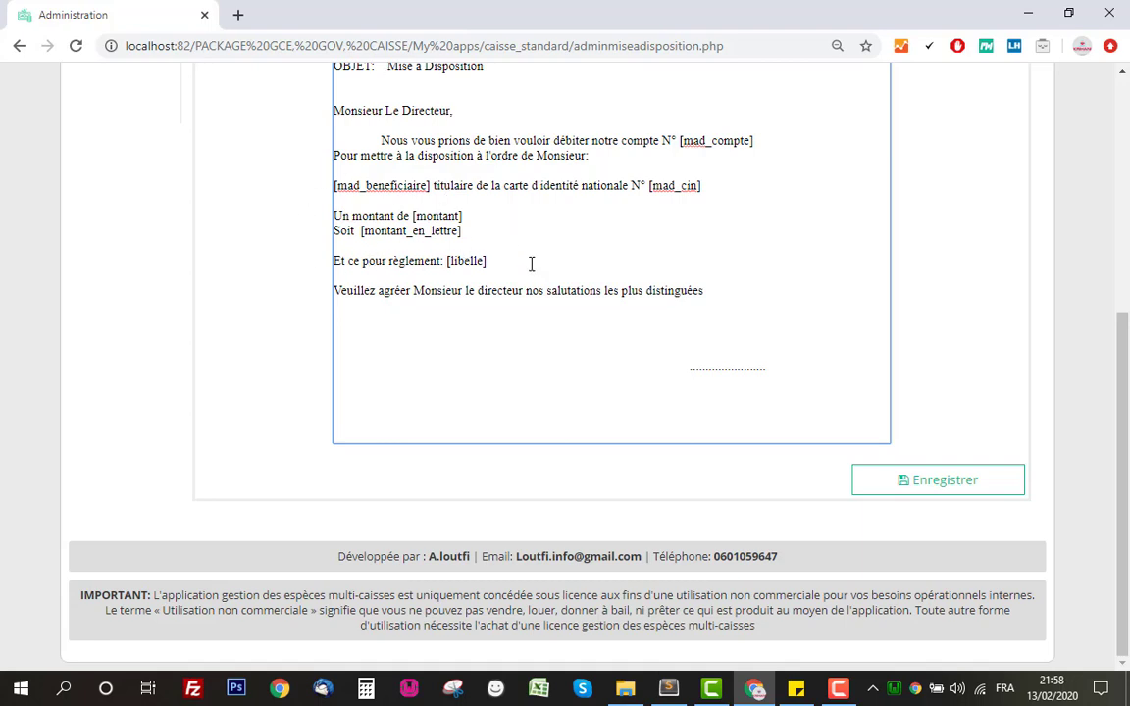
pyautogui.moveTo(684, 366); pyautogui.dragTo(769, 367)
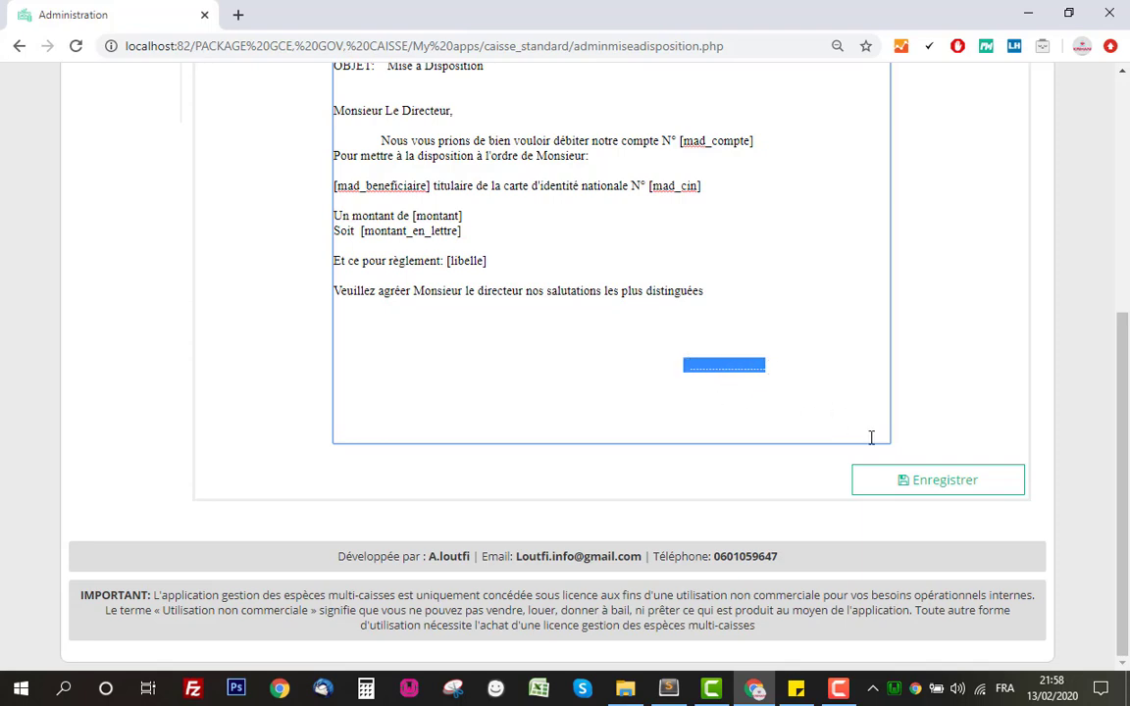
pyautogui.click(948, 485)
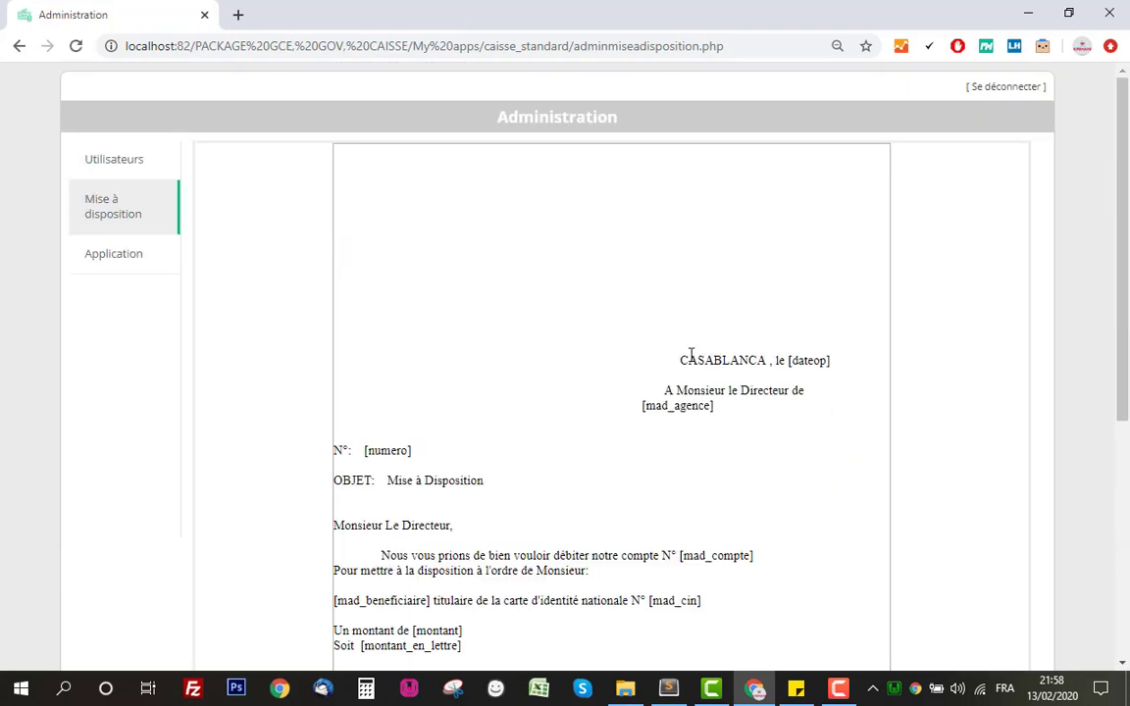
# From the Entrées list, open the 5 000,00 entry's slip and check its CASABLANCA heading.
pyautogui.click(145, 261)
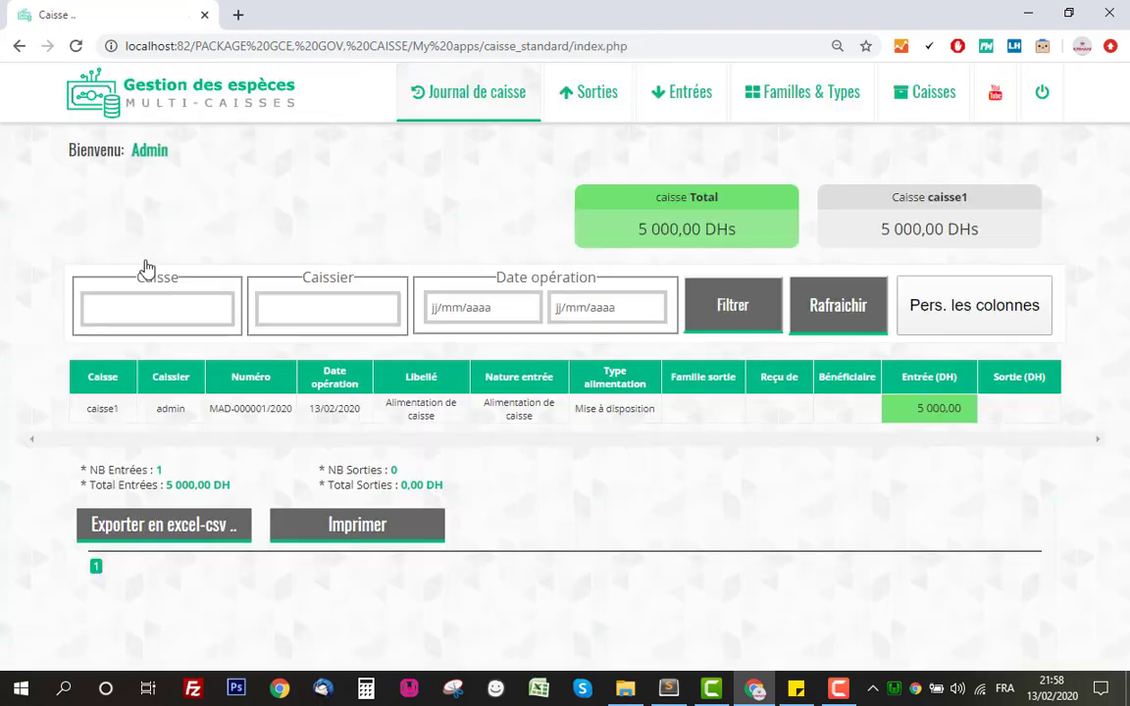
pyautogui.click(694, 105)
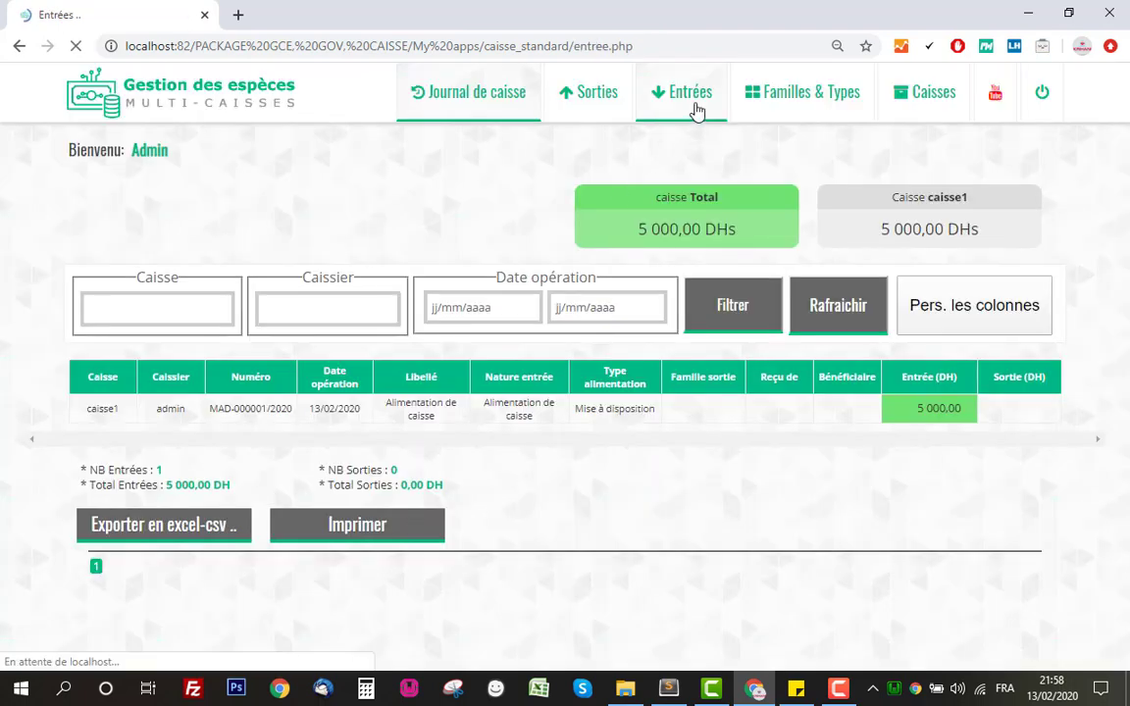
pyautogui.click(969, 487)
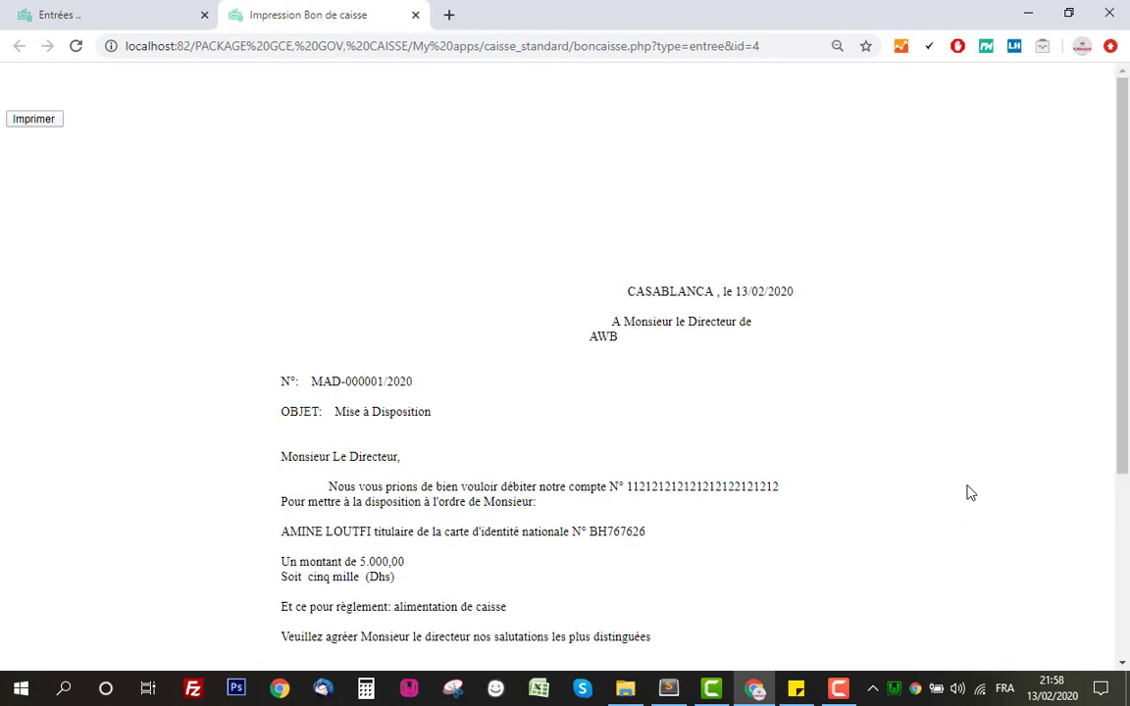
pyautogui.scroll(-3, 883, 481)
pyautogui.click(582, 270)
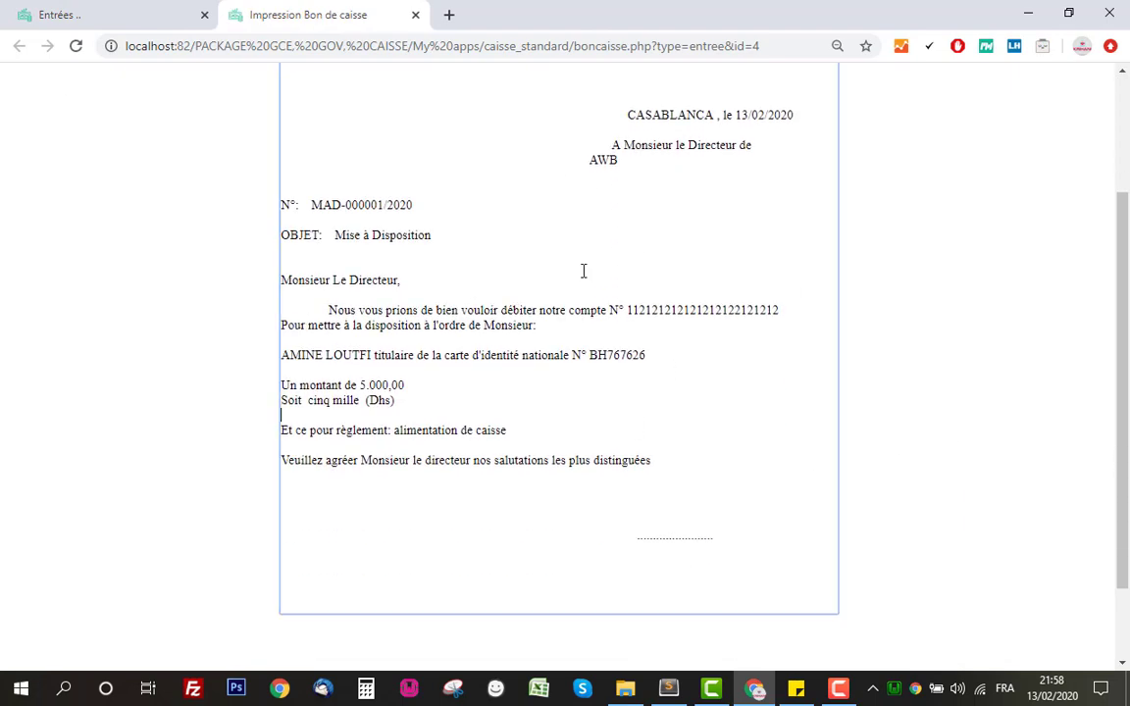
pyautogui.doubleClick(665, 115)
pyautogui.click(883, 201)
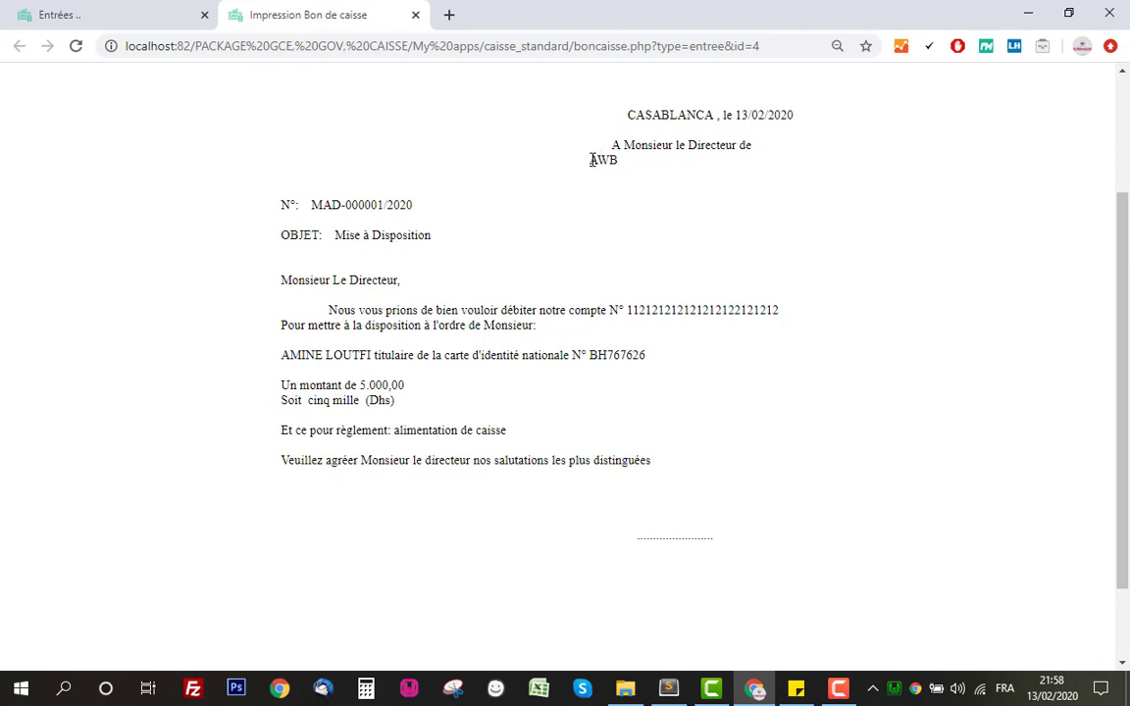
# Add a QSQSQS test line below AWB on the slip, then delete it.
pyautogui.click(593, 160)
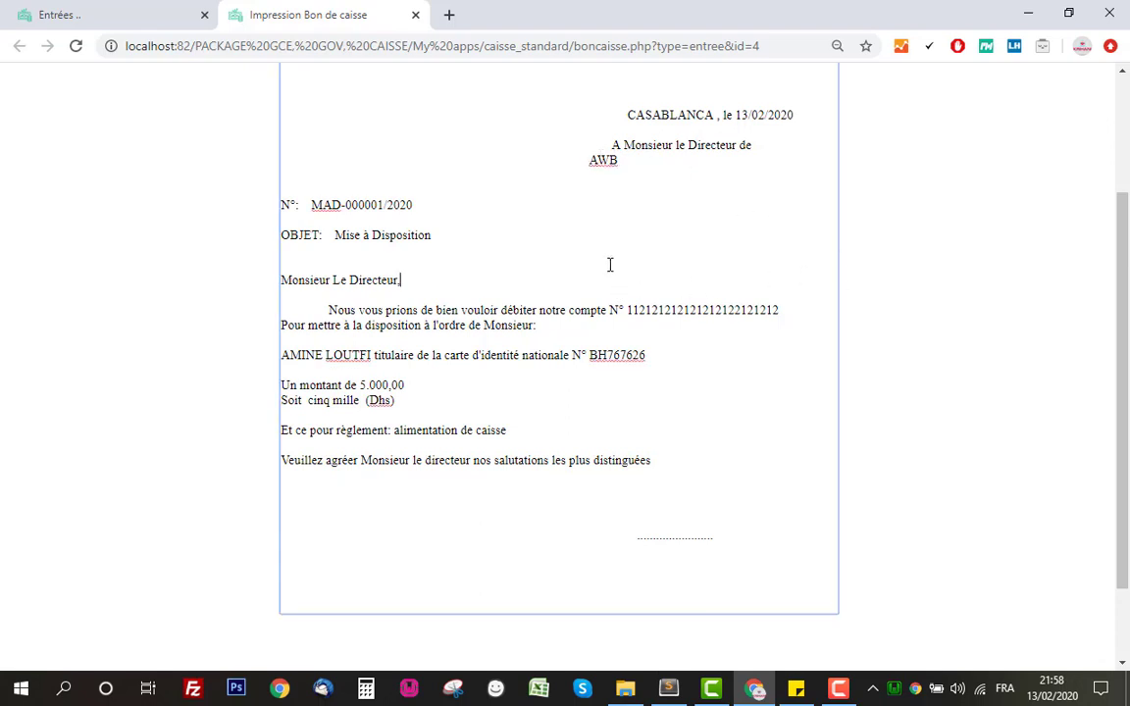
pyautogui.click(446, 179)
pyautogui.write('QSQSQS')
pyautogui.tripleClick(485, 179)
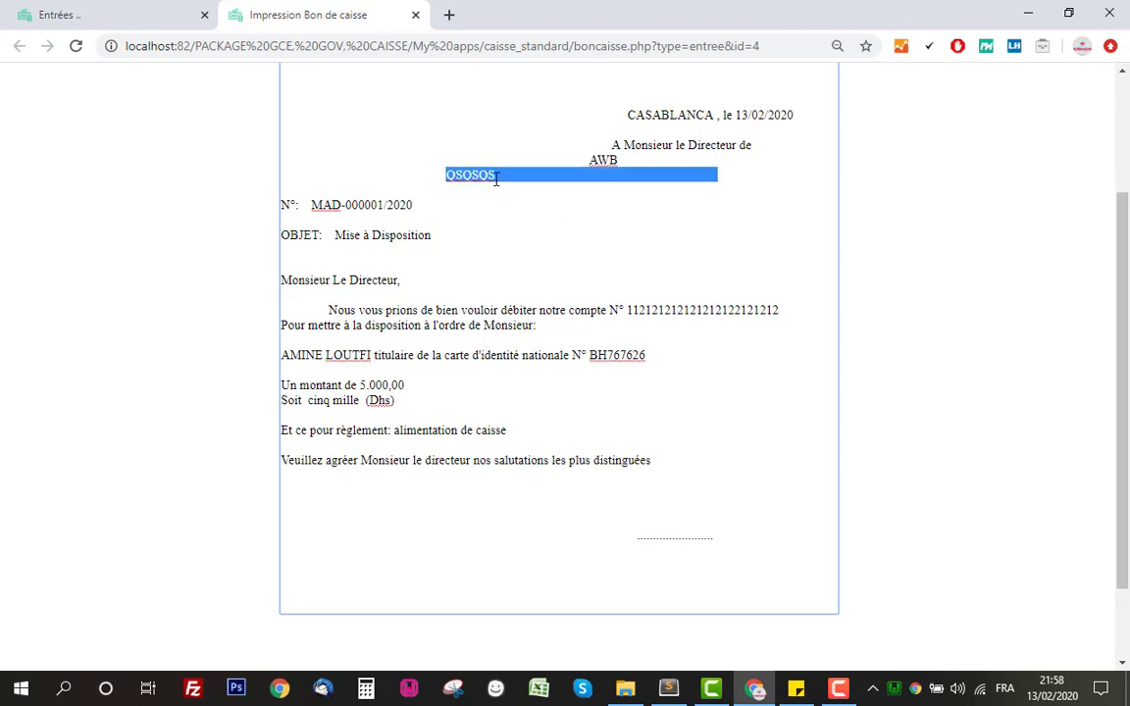
pyautogui.press('BackSpace')
pyautogui.scroll(-1, 885, 379)
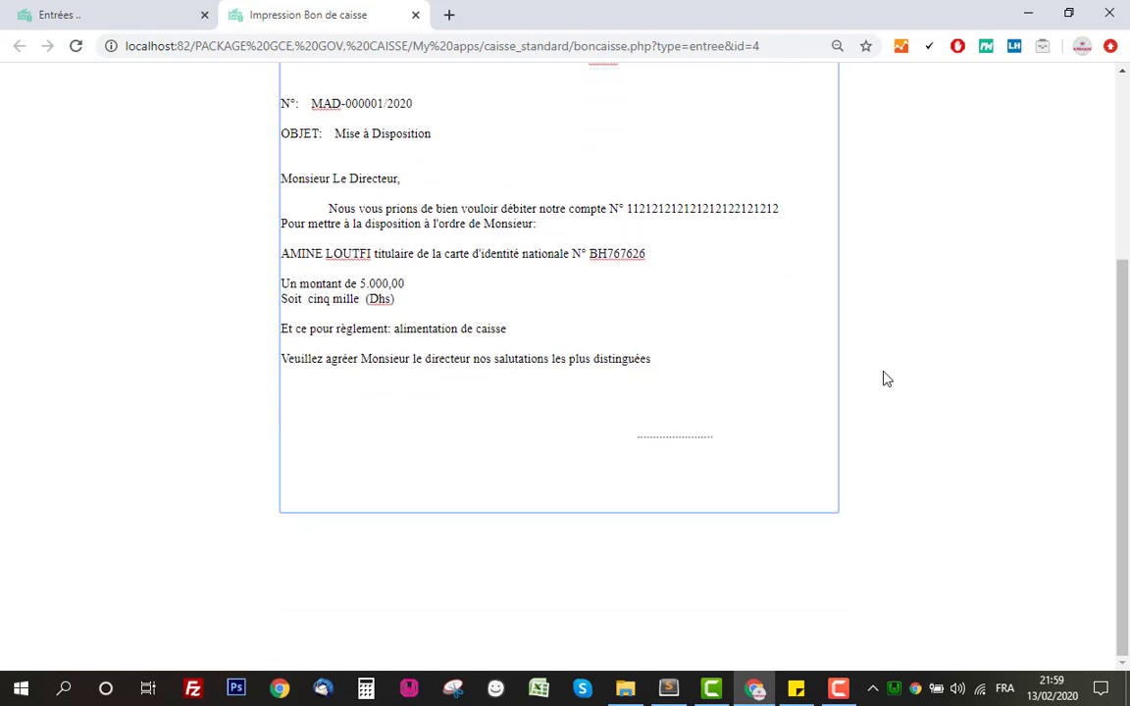
pyautogui.scroll(4, 885, 379)
# Preview the slip for printing, cancel, and close the slip.
pyautogui.click(34, 119)
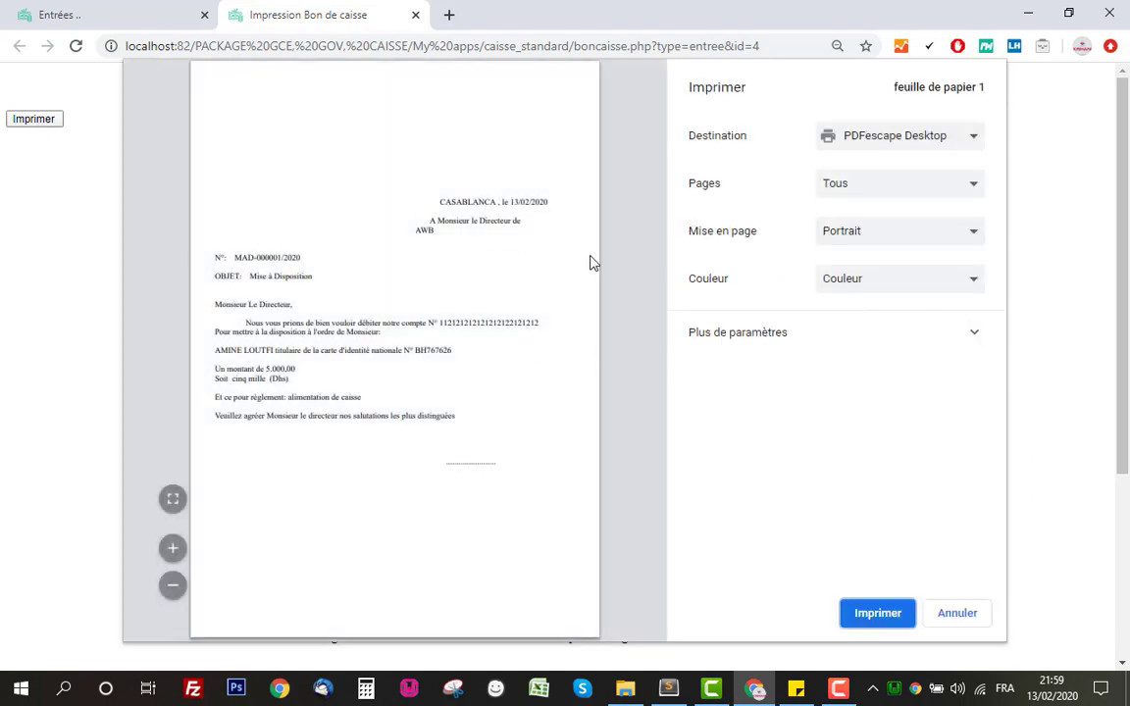
pyautogui.click(954, 610)
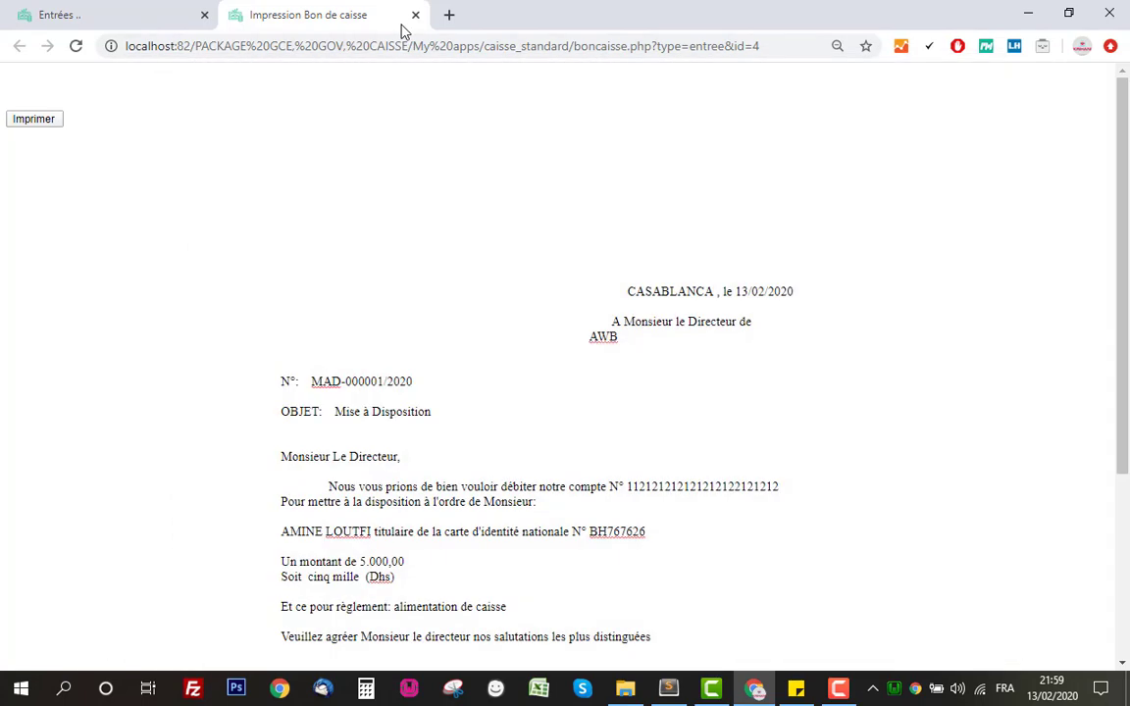
pyautogui.click(415, 16)
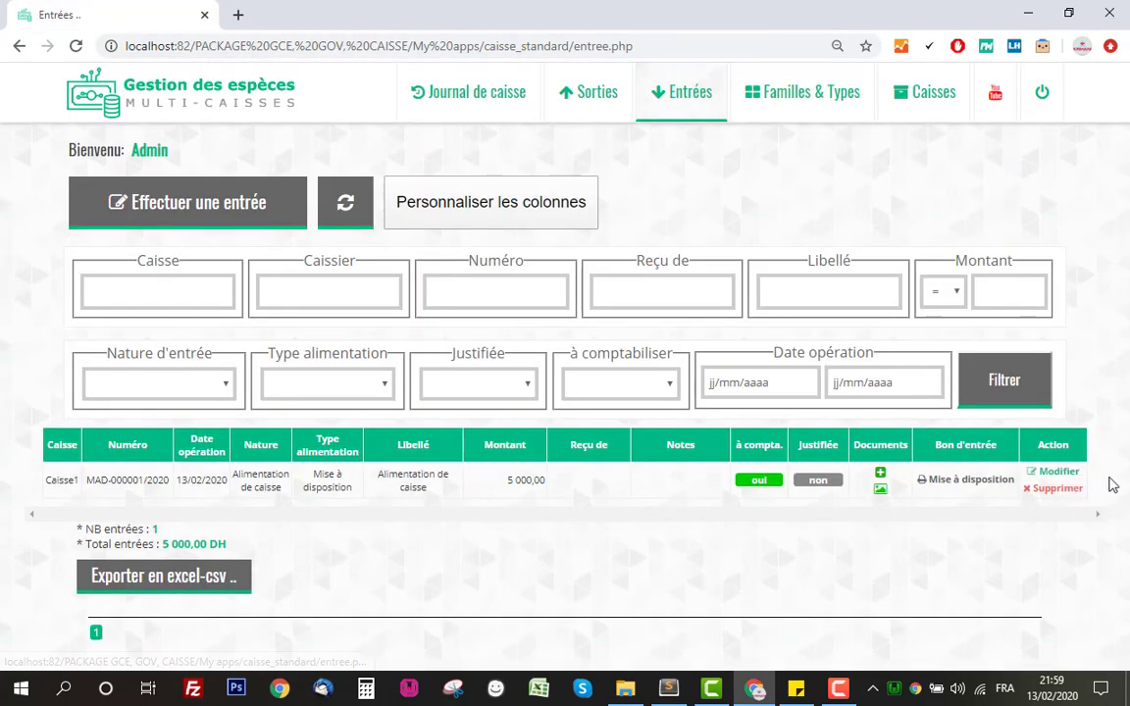
# Start a new expense from Sorties using caisse1, which holds 5 000,00 DHs.
pyautogui.click(592, 102)
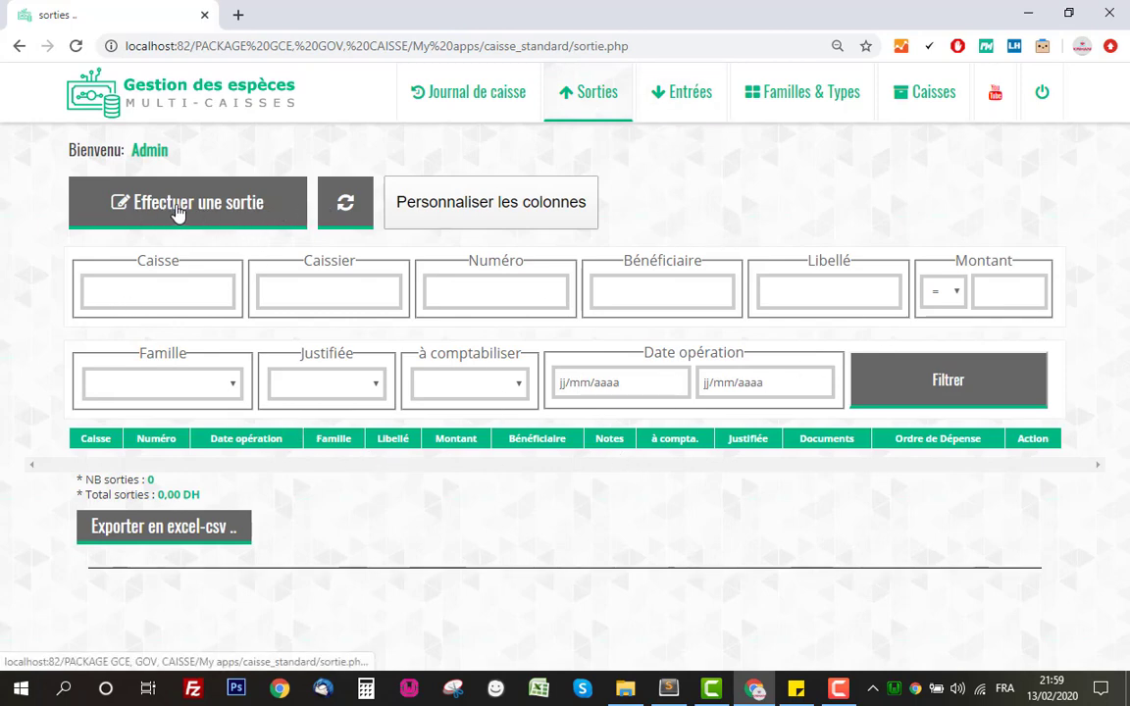
pyautogui.click(212, 208)
pyautogui.click(618, 166)
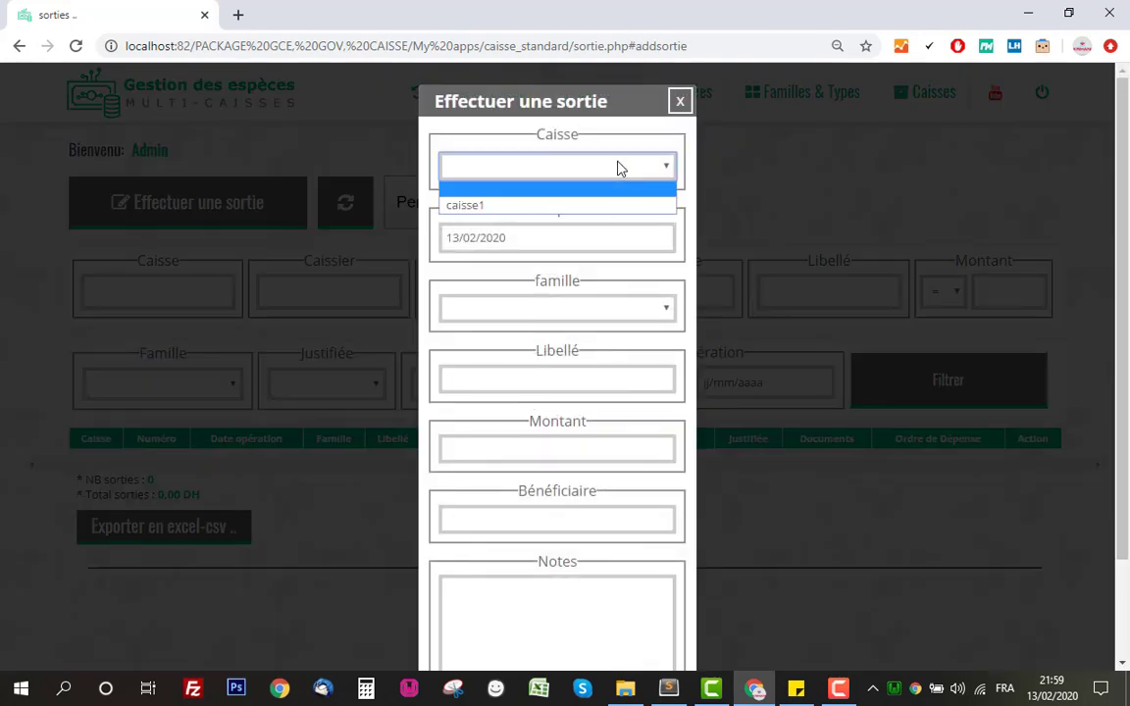
pyautogui.click(543, 206)
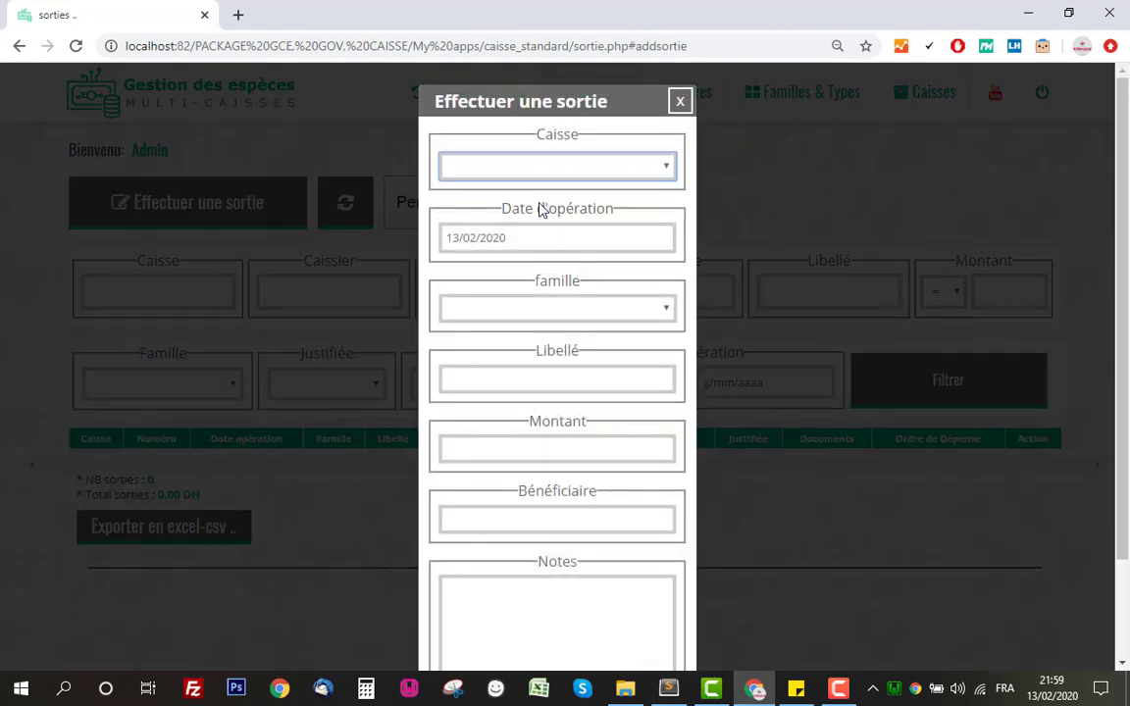
pyautogui.moveTo(485, 204); pyautogui.dragTo(644, 206)
pyautogui.click(643, 207)
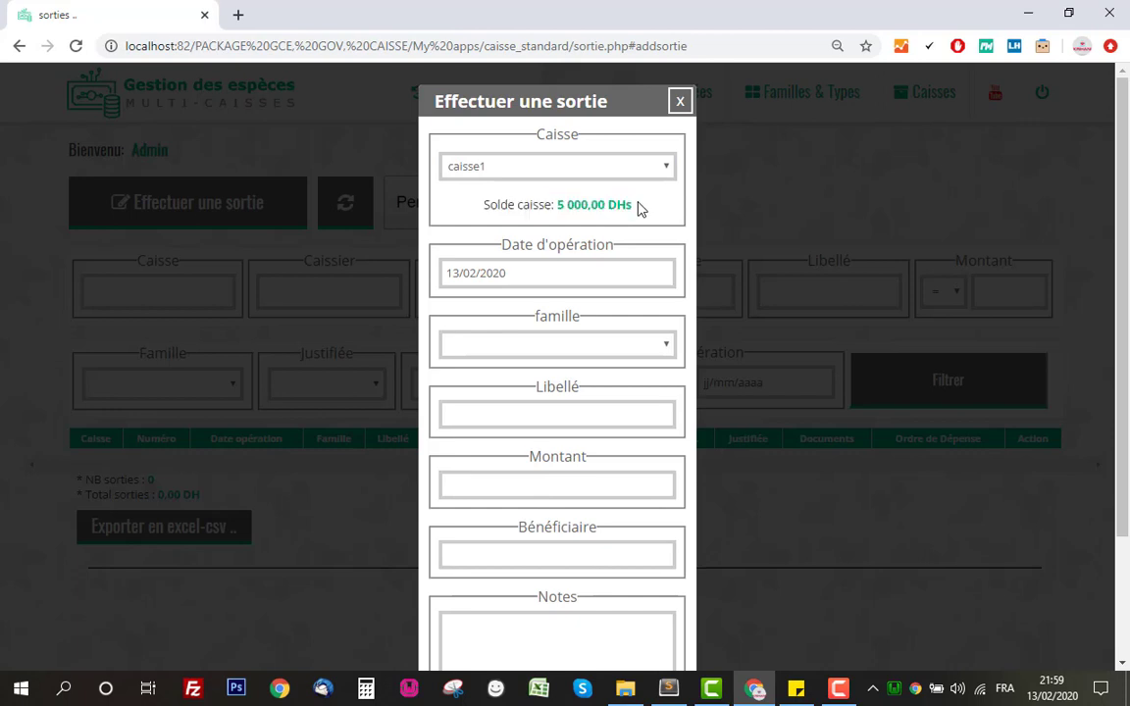
pyautogui.scroll(-2, 585, 230)
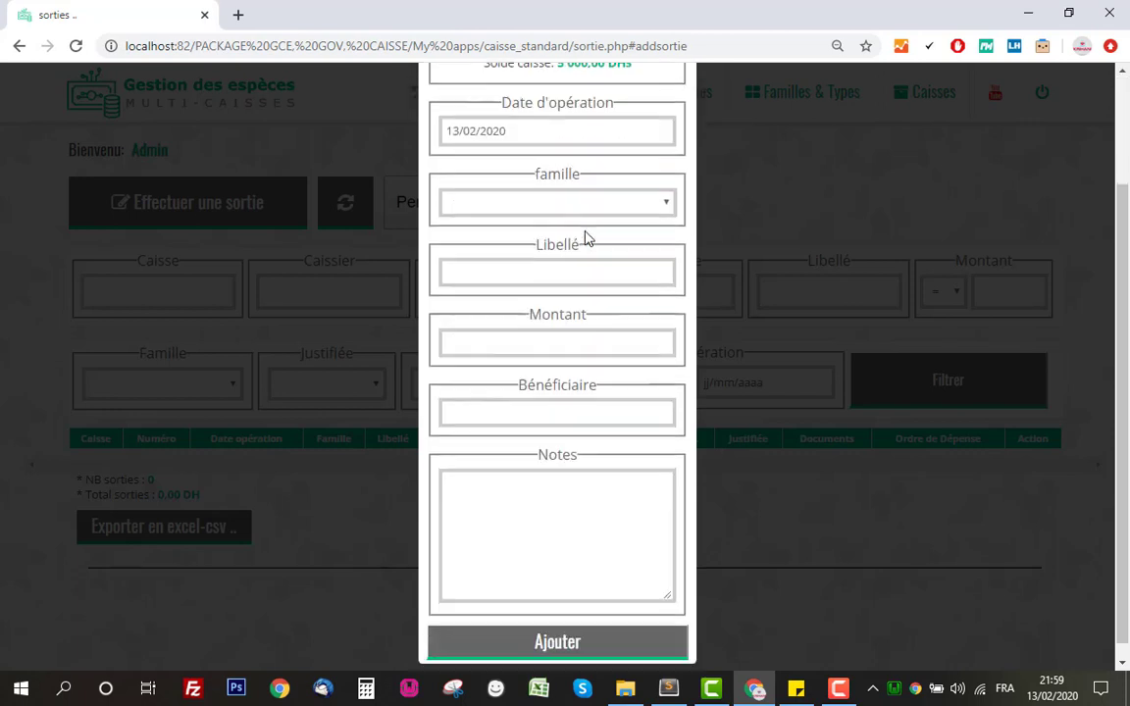
pyautogui.scroll(2, 550, 373)
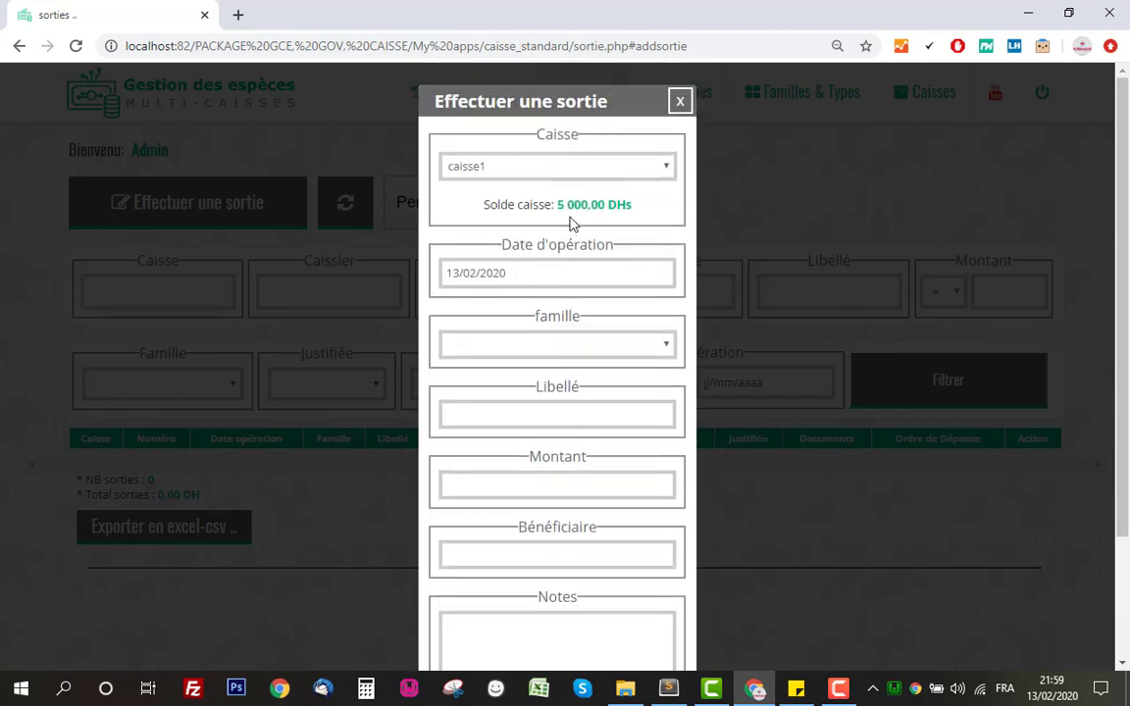
pyautogui.moveTo(557, 206); pyautogui.dragTo(628, 206)
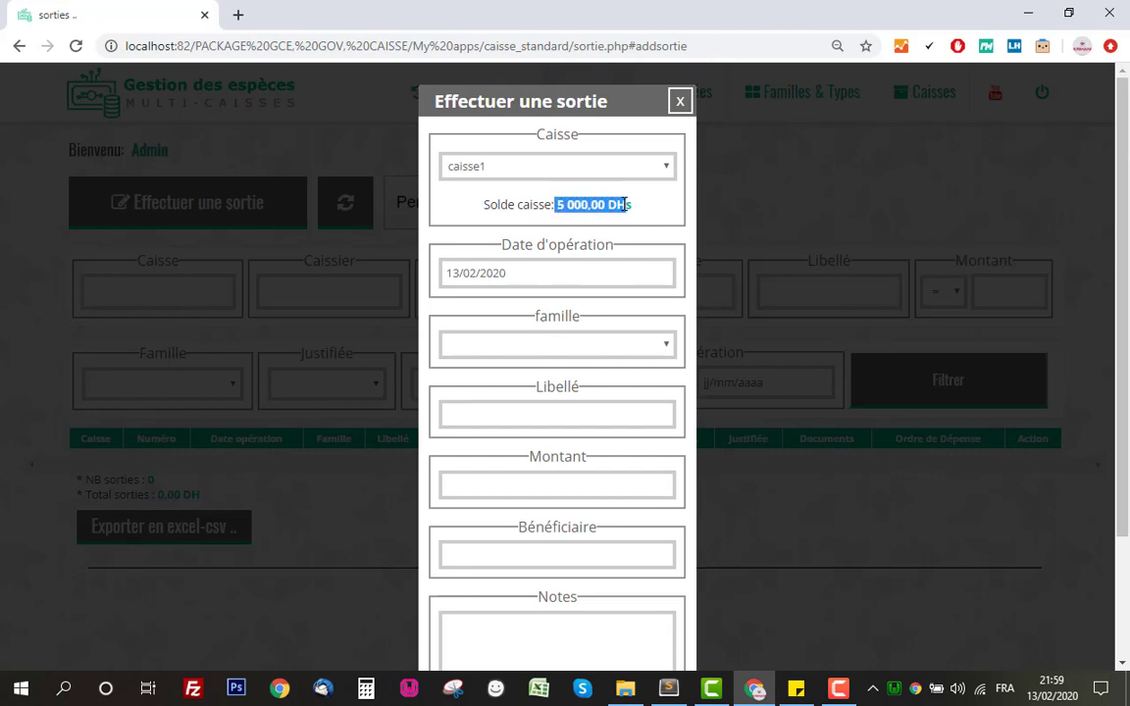
pyautogui.click(492, 204)
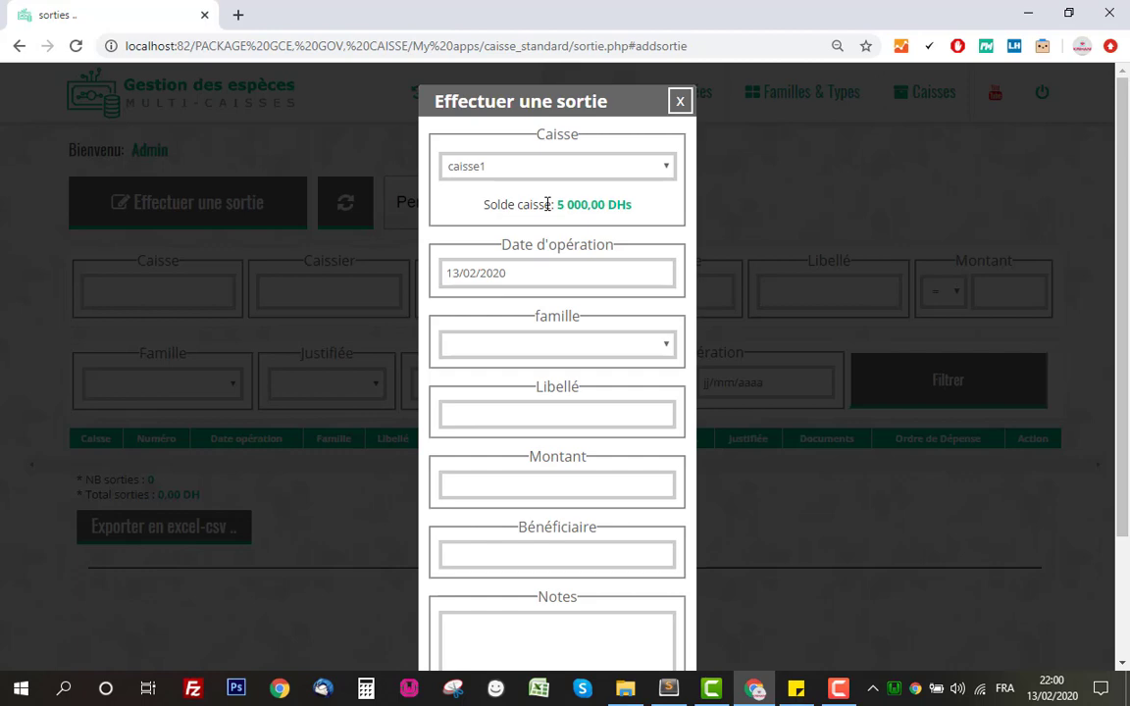
pyautogui.scroll(-2, 555, 247)
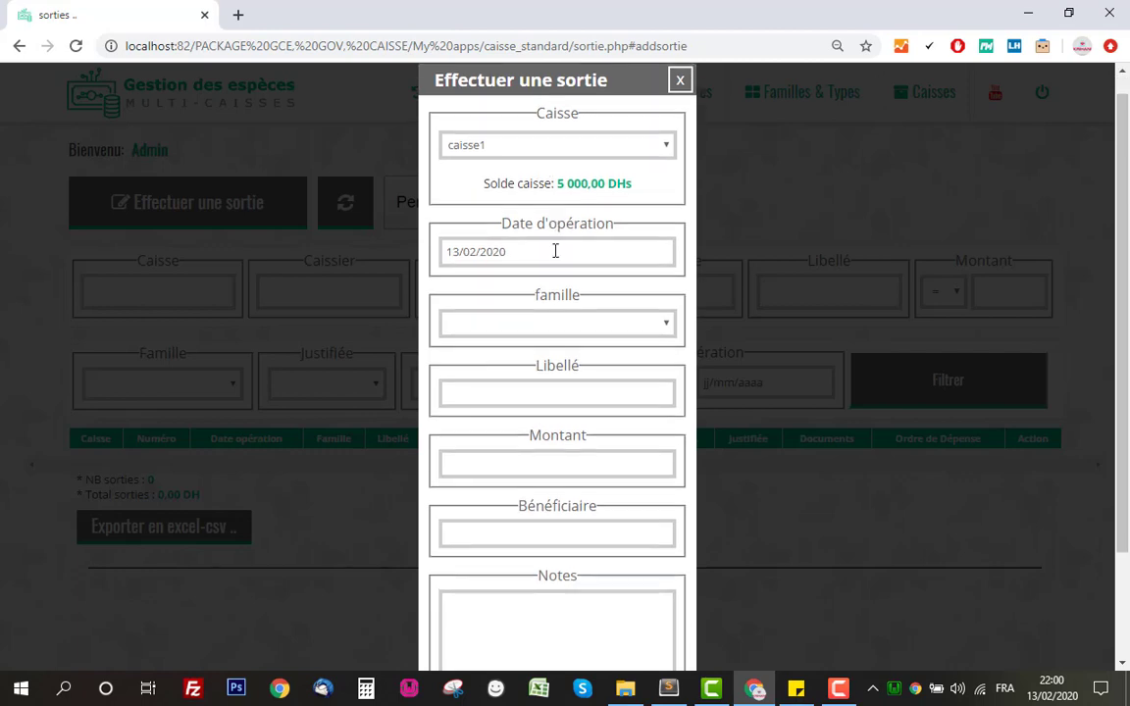
# Set family F1, the label 'achat materiel' and the 3000 DH amount.
pyautogui.click(568, 258)
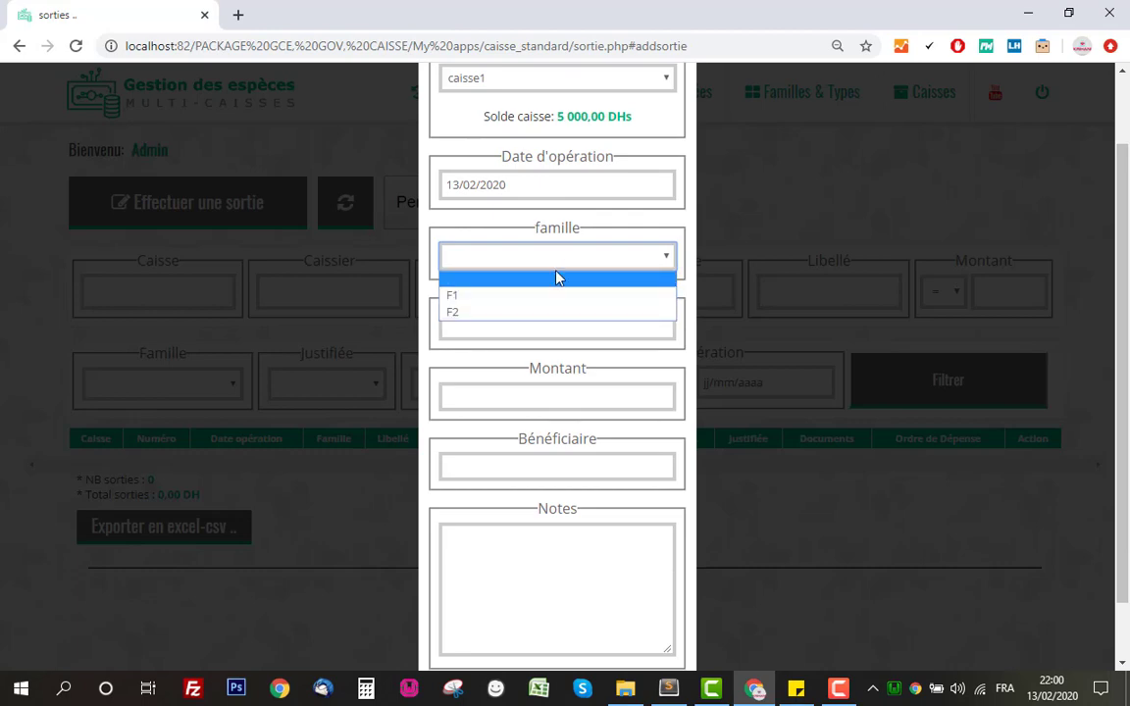
pyautogui.click(562, 297)
pyautogui.click(578, 326)
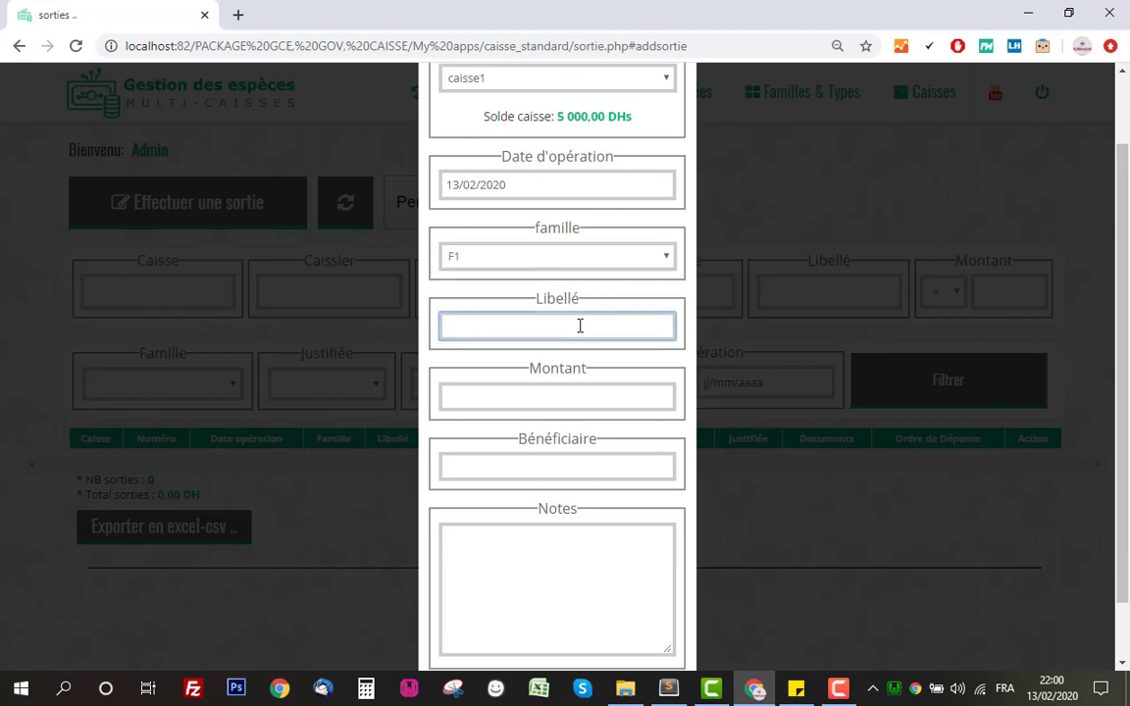
pyautogui.write('achat')
pyautogui.write(' múa')
pyautogui.click(592, 398)
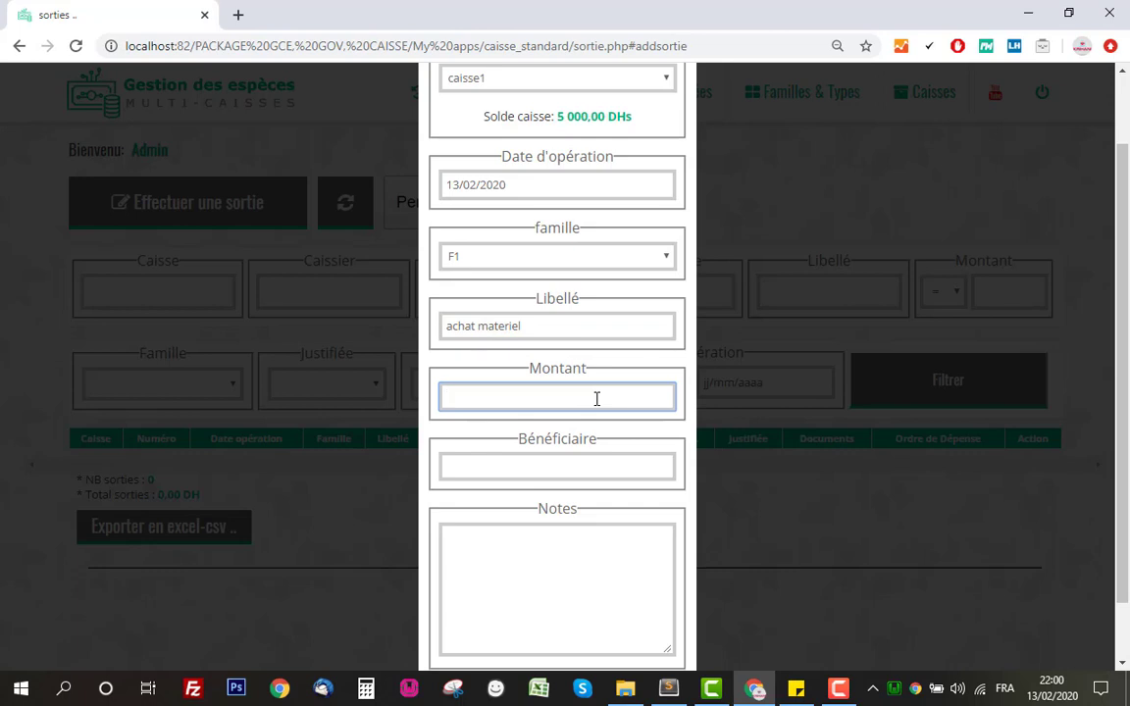
pyautogui.write('3000')
pyautogui.scroll(-1, 569, 117)
# Enter the beneficiary's name and the note 'test', then save the expense.
pyautogui.click(604, 396)
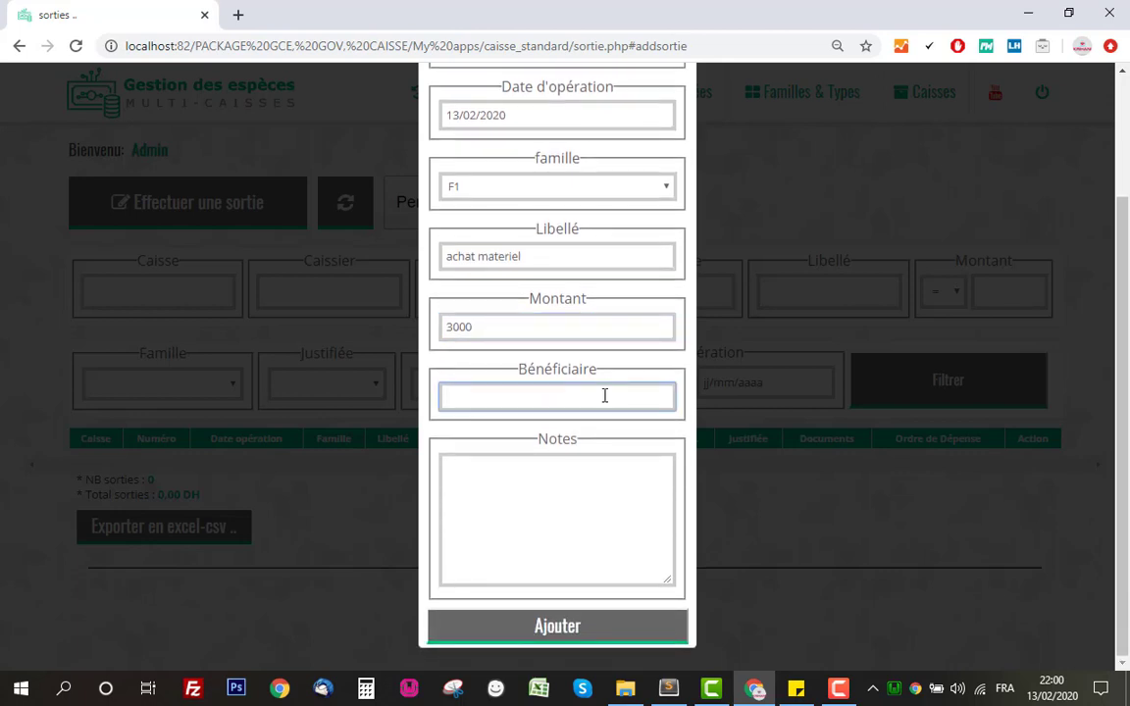
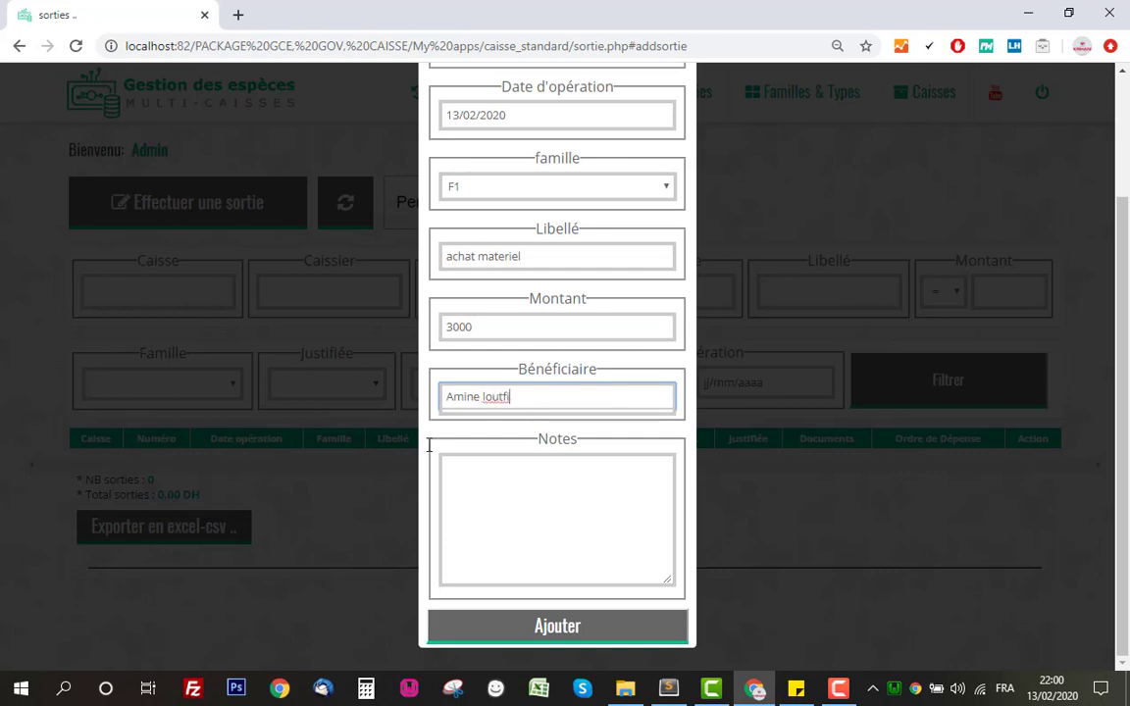
pyautogui.click(598, 496)
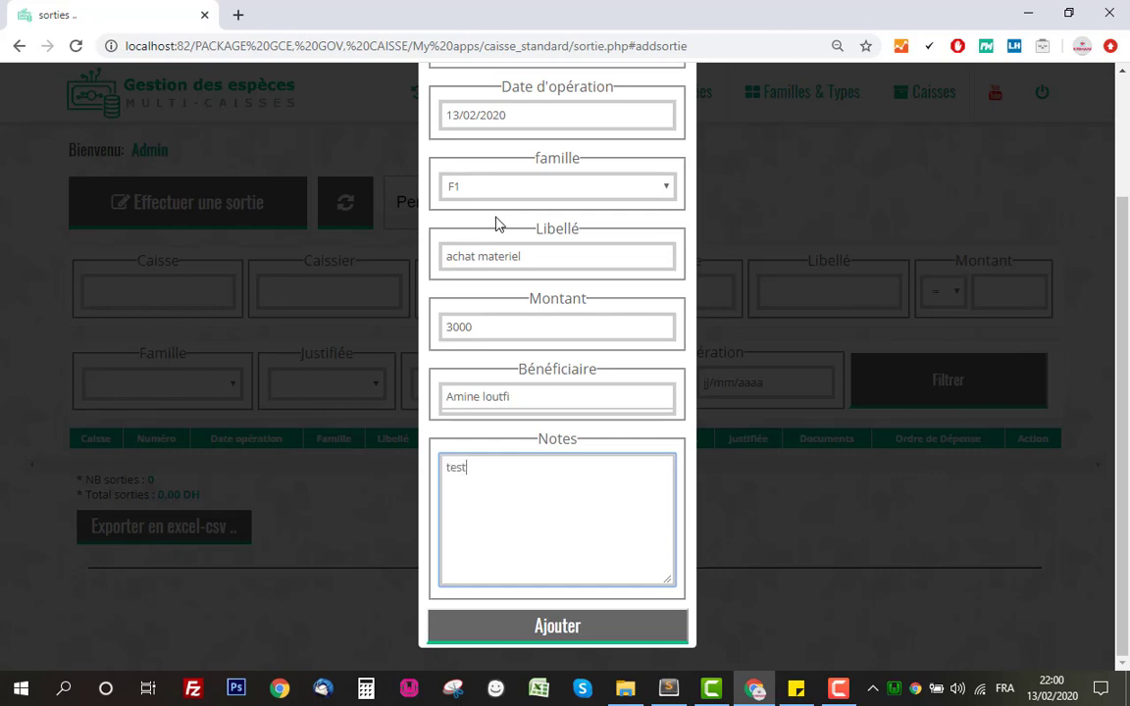
pyautogui.click(578, 631)
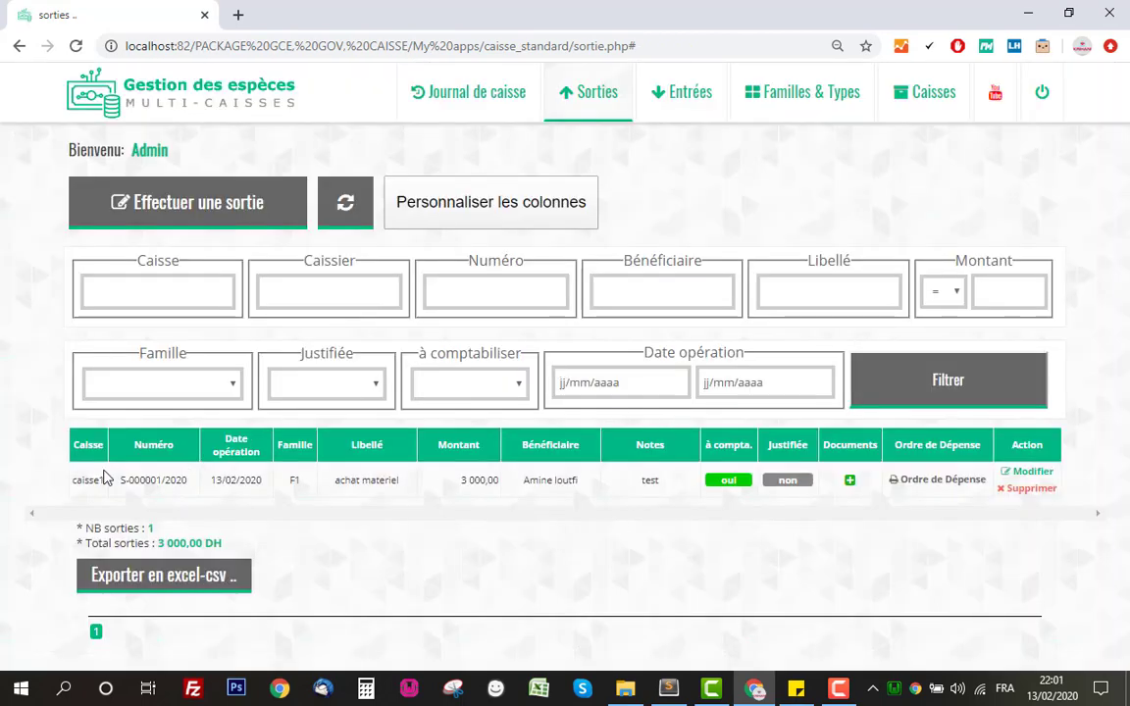
# Open the Ordre de Dépense for the new expense row in the Sorties table.
pyautogui.moveTo(86, 480); pyautogui.dragTo(178, 480)
pyautogui.moveTo(444, 479); pyautogui.dragTo(835, 486)
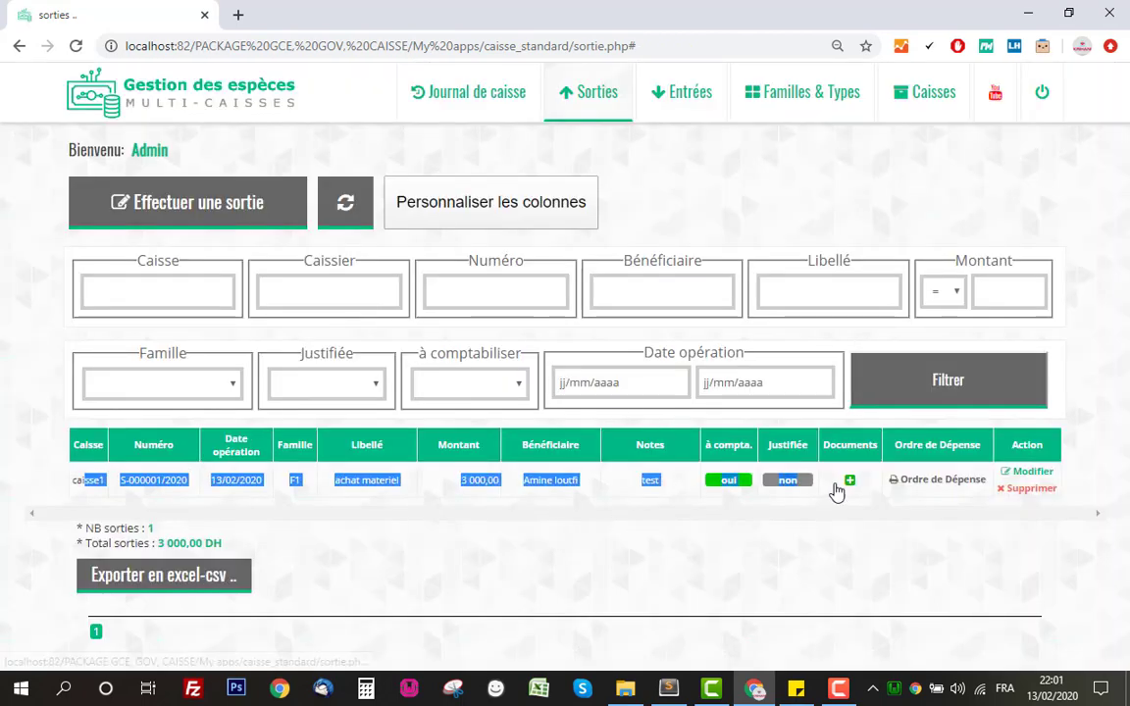
pyautogui.click(712, 525)
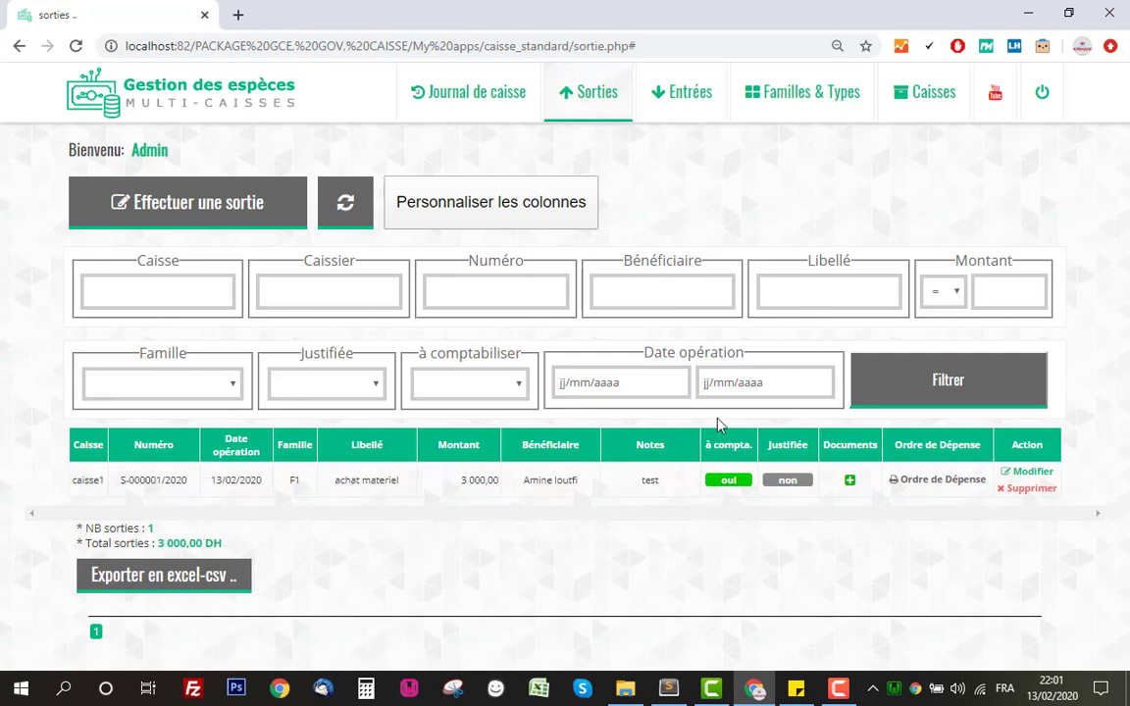
pyautogui.click(936, 484)
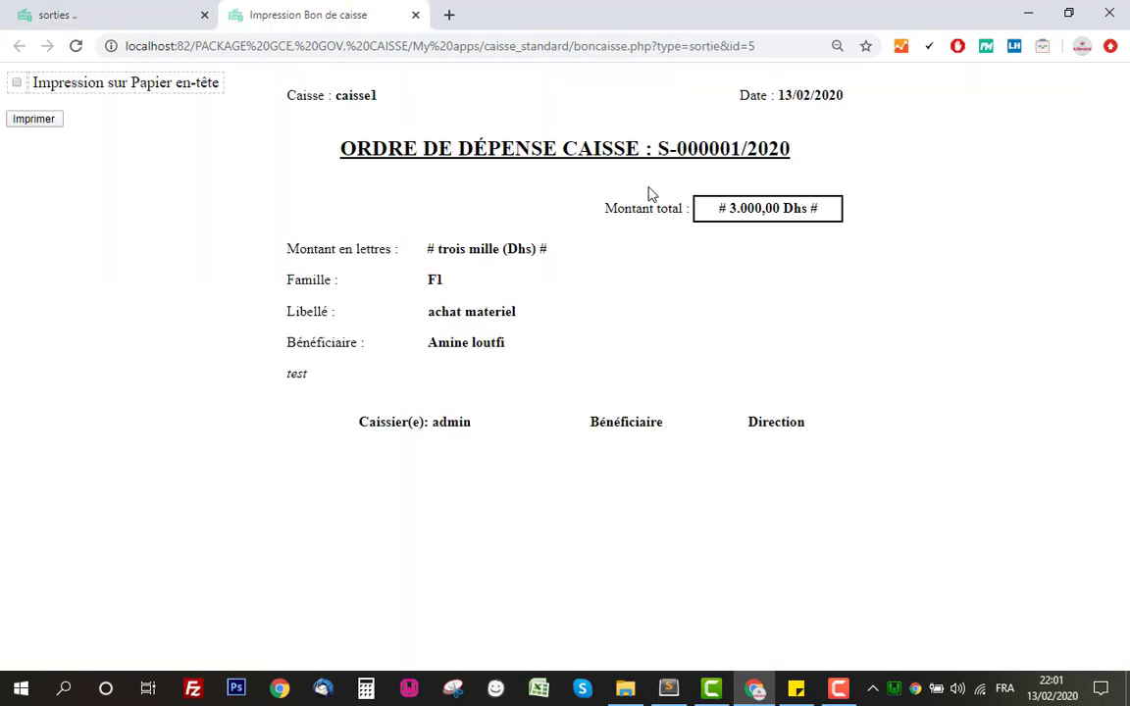
# Match the order number S-000001/2020 on the order page against the Sorties list.
pyautogui.moveTo(659, 147); pyautogui.dragTo(797, 156)
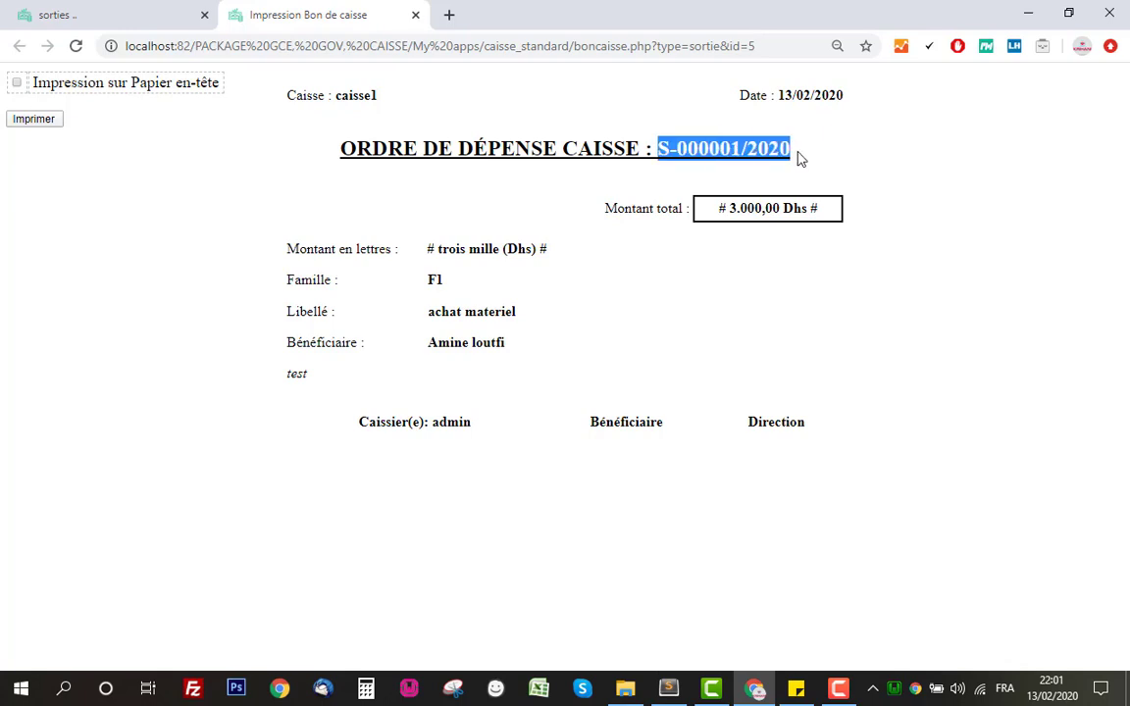
pyautogui.click(138, 27)
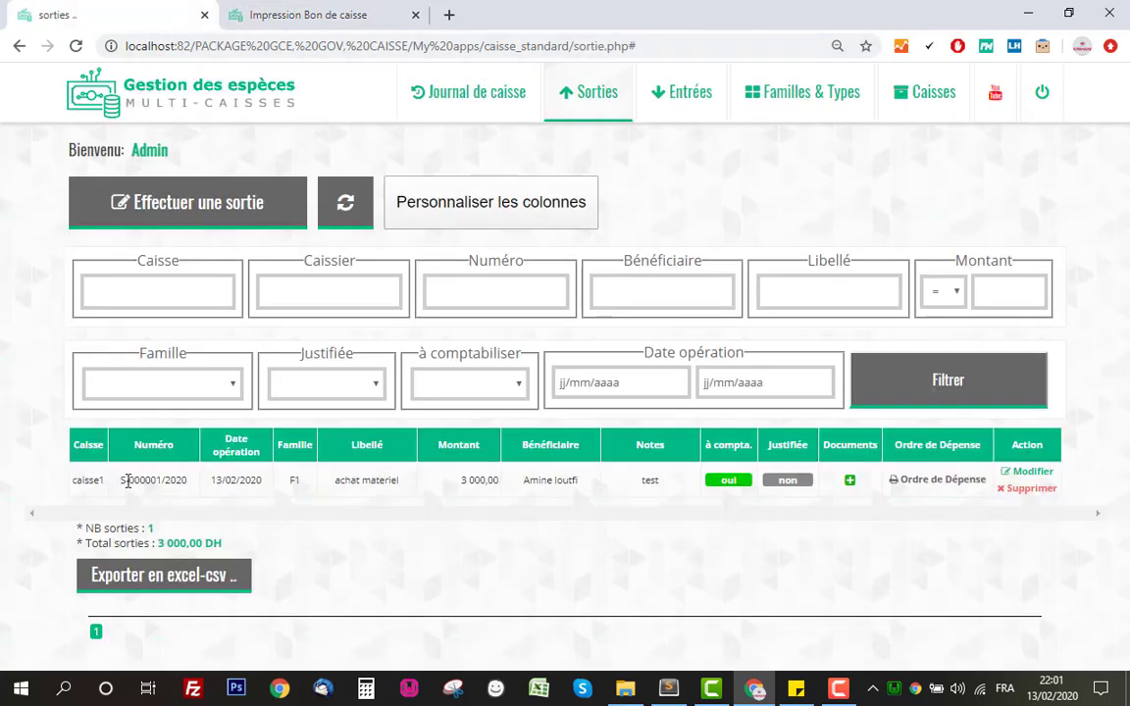
pyautogui.moveTo(119, 481); pyautogui.dragTo(191, 489)
pyautogui.click(159, 437)
pyautogui.click(324, 25)
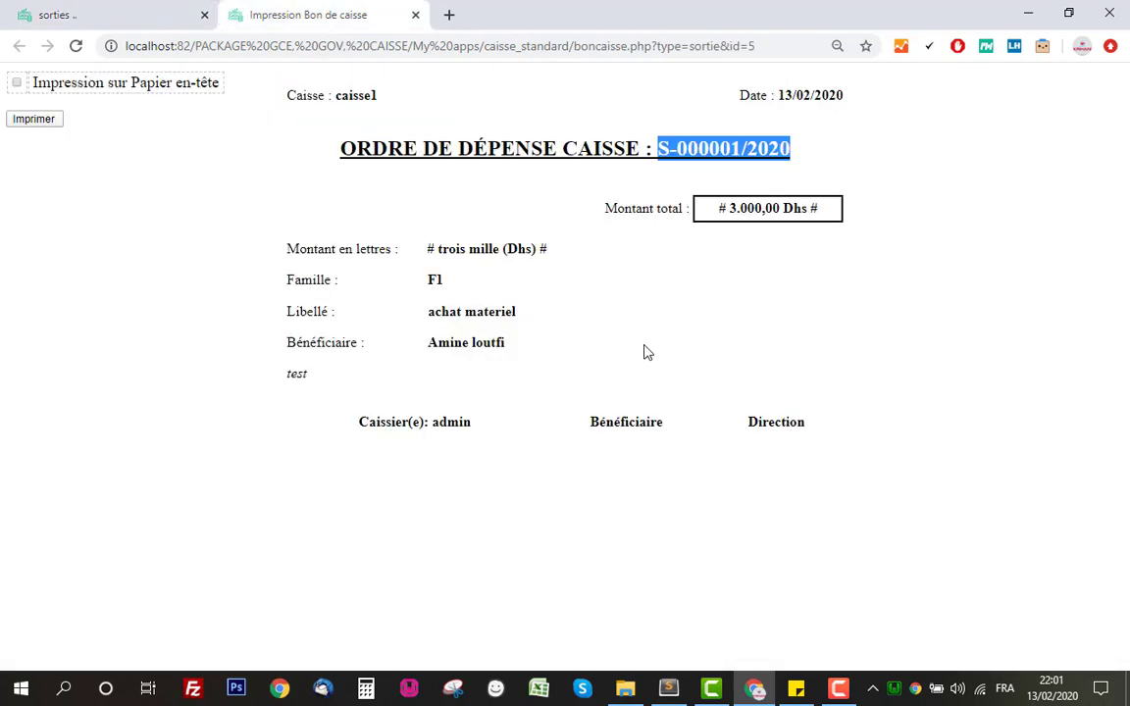
pyautogui.click(585, 317)
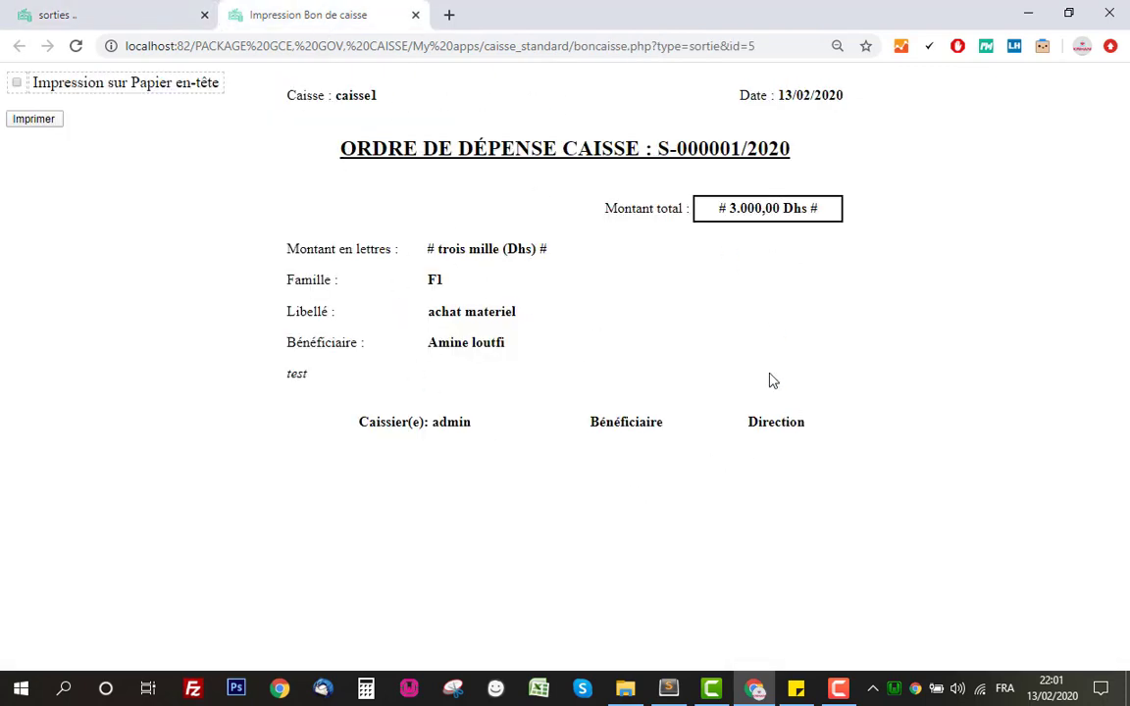
# Check the note 'test' and the cashier signature line on the expense order.
pyautogui.doubleClick(287, 374)
pyautogui.click(350, 423)
pyautogui.doubleClick(454, 421)
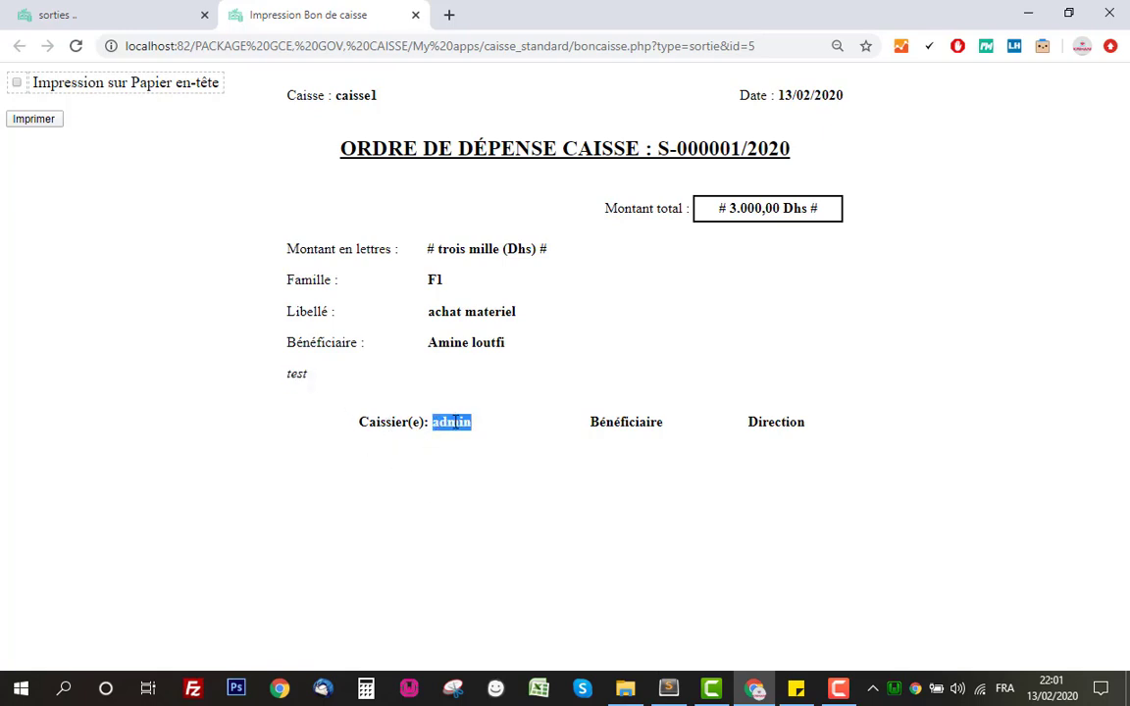
pyautogui.click(454, 421)
pyautogui.doubleClick(457, 424)
pyautogui.moveTo(457, 424); pyautogui.dragTo(358, 421)
# Preview the expense order plainly and on letterhead paper, cancelling both, then close its tab.
pyautogui.click(381, 473)
pyautogui.click(51, 118)
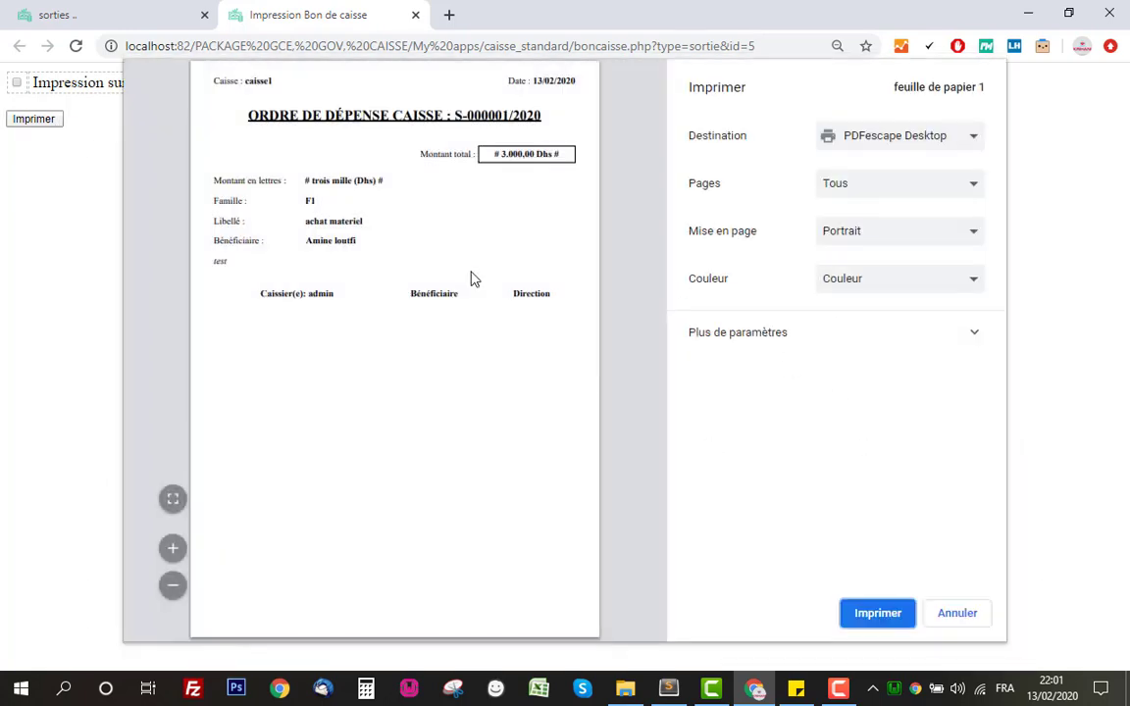
pyautogui.click(961, 620)
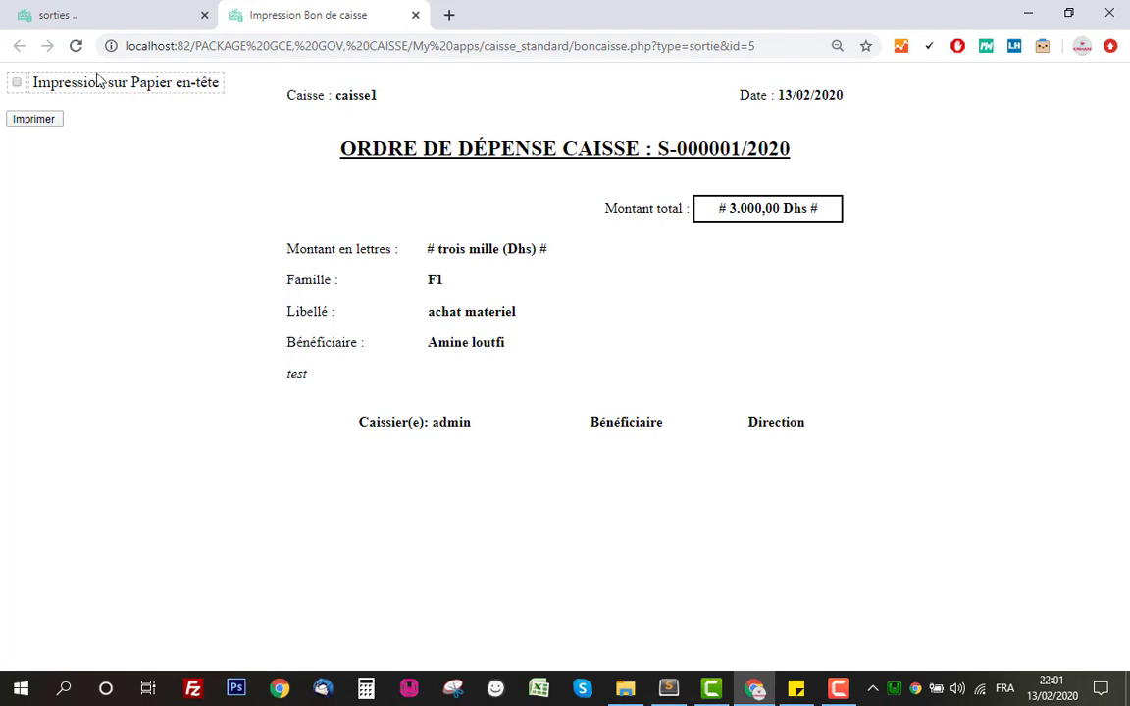
pyautogui.click(17, 83)
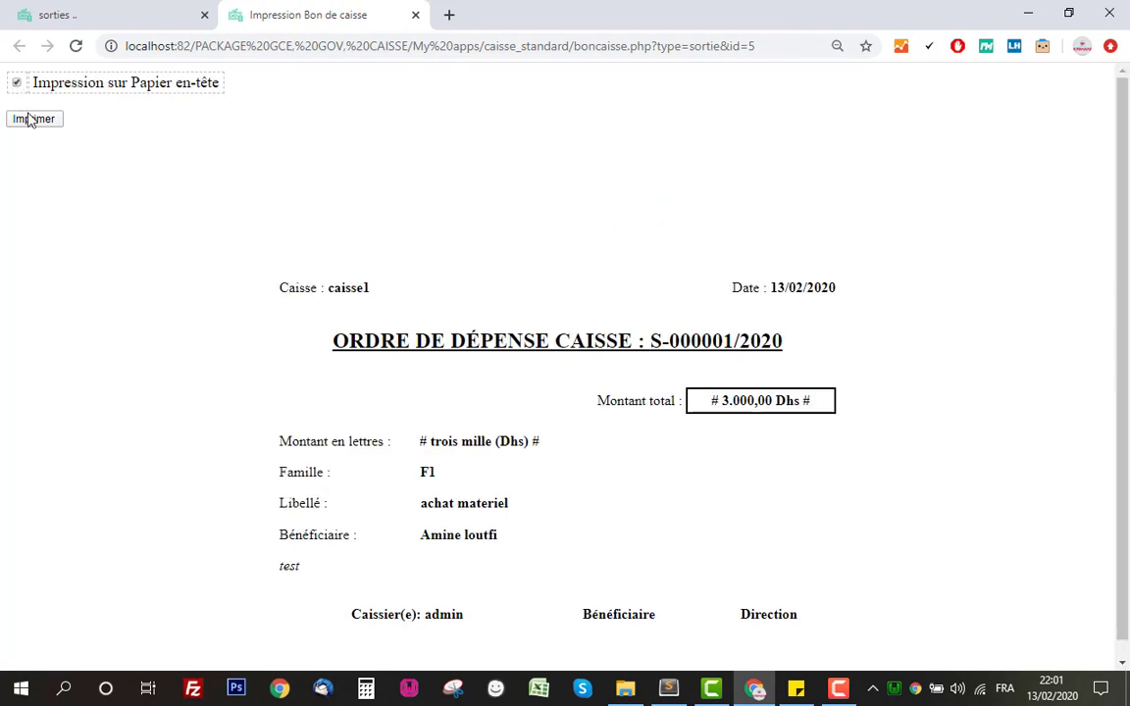
pyautogui.click(33, 119)
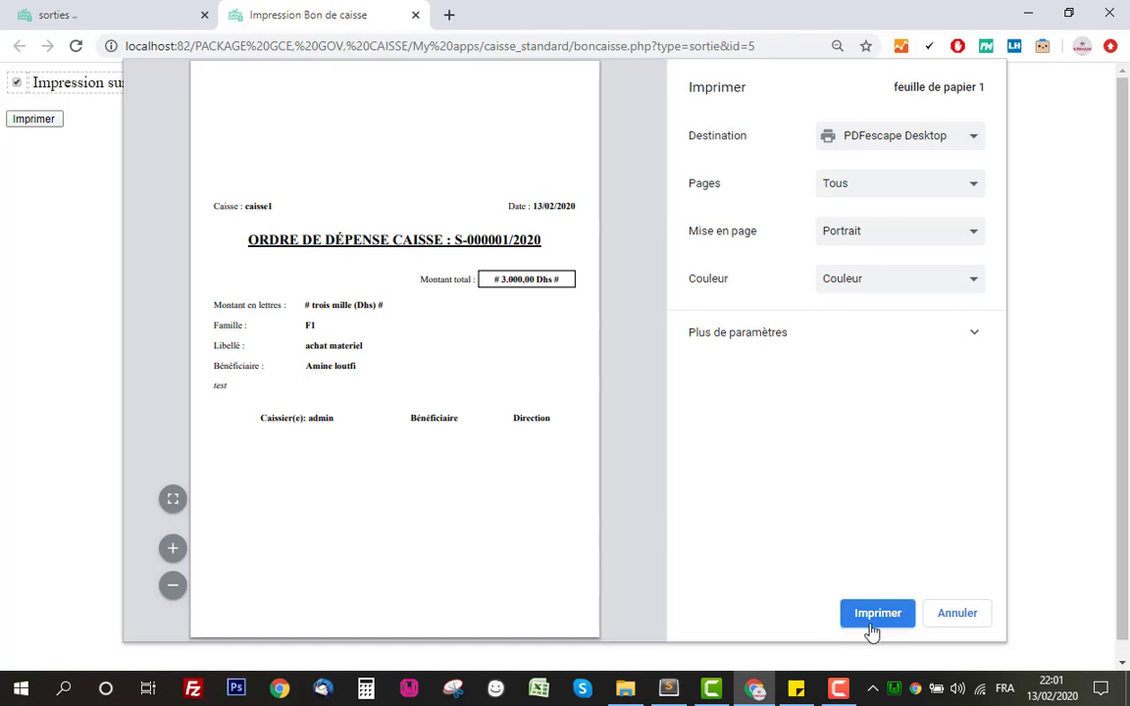
pyautogui.click(953, 614)
pyautogui.click(415, 14)
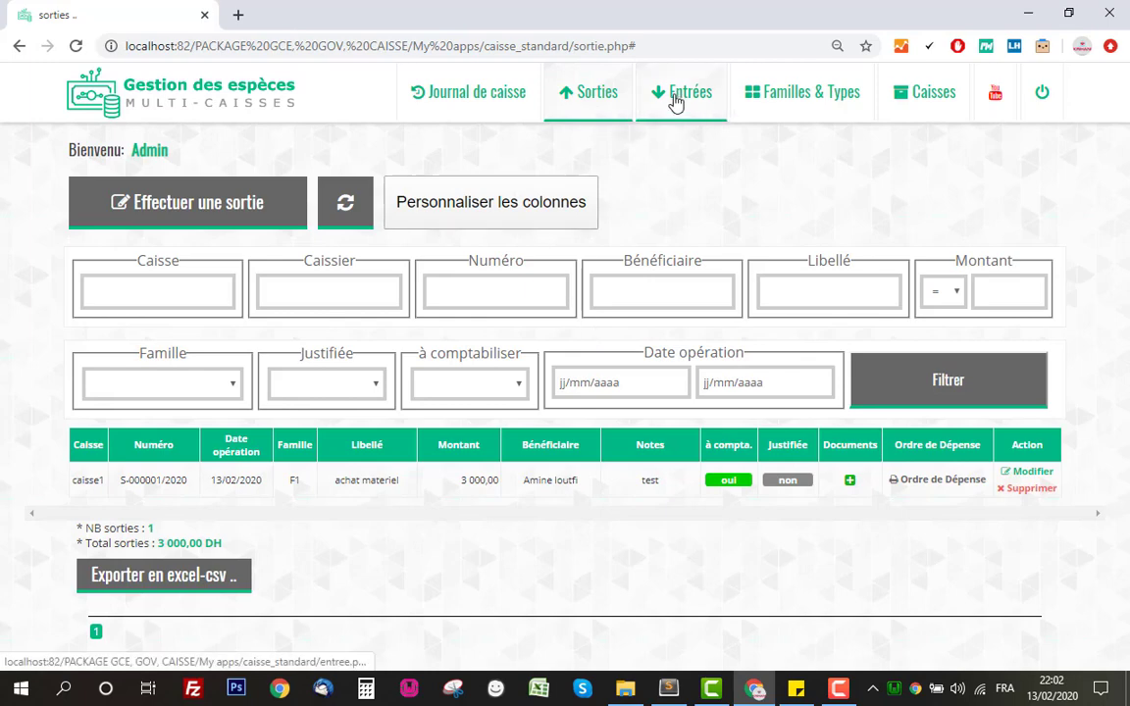
# Open Journal de caisse and check the 5 000,00 entry and the 2 000,00 DHs caisse1 balance.
pyautogui.click(467, 113)
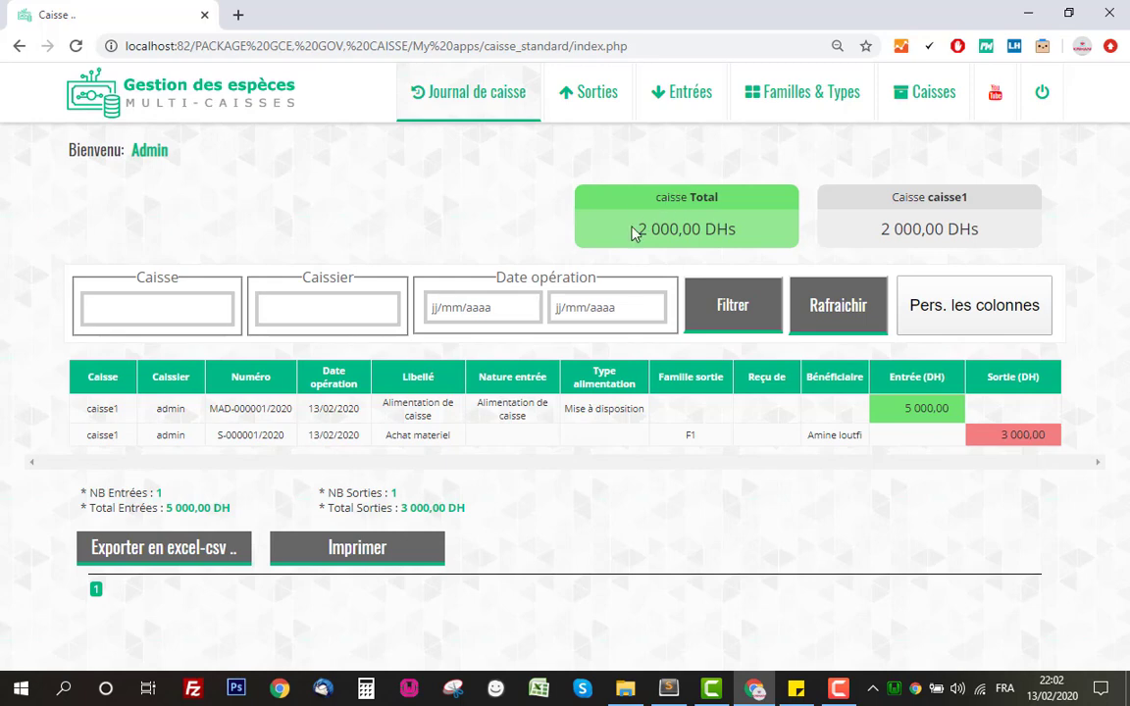
pyautogui.moveTo(632, 227); pyautogui.dragTo(743, 232)
pyautogui.click(662, 203)
pyautogui.moveTo(887, 198); pyautogui.dragTo(981, 202)
pyautogui.click(971, 203)
pyautogui.moveTo(770, 240); pyautogui.dragTo(616, 239)
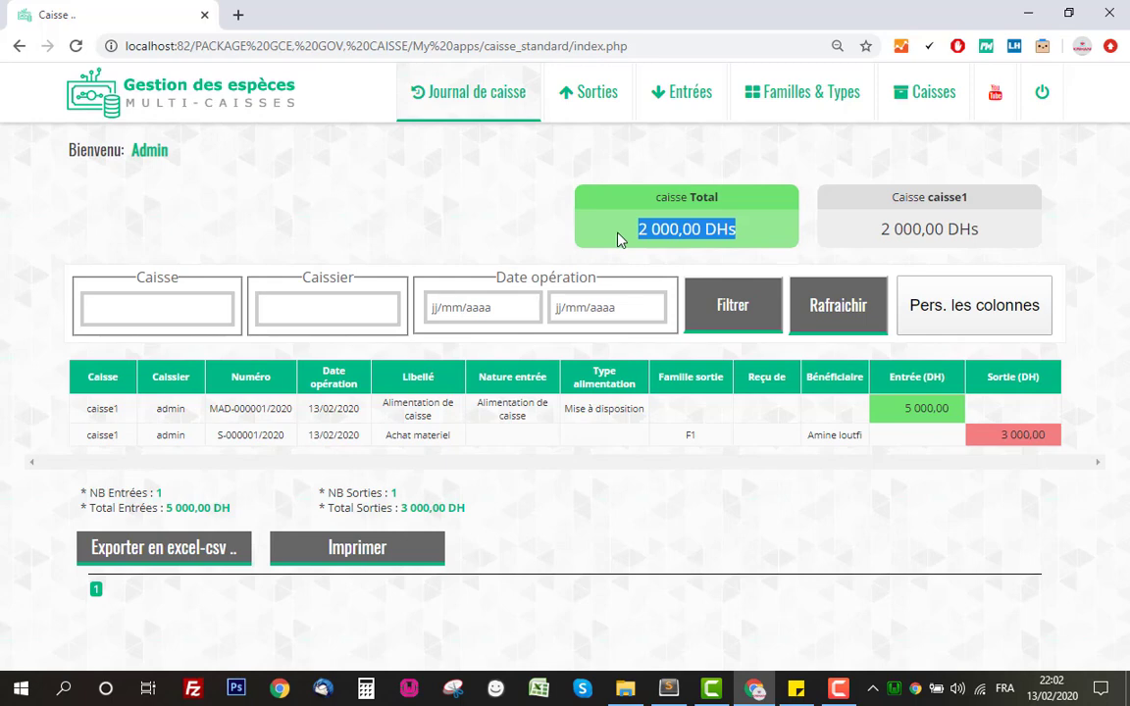
pyautogui.click(617, 240)
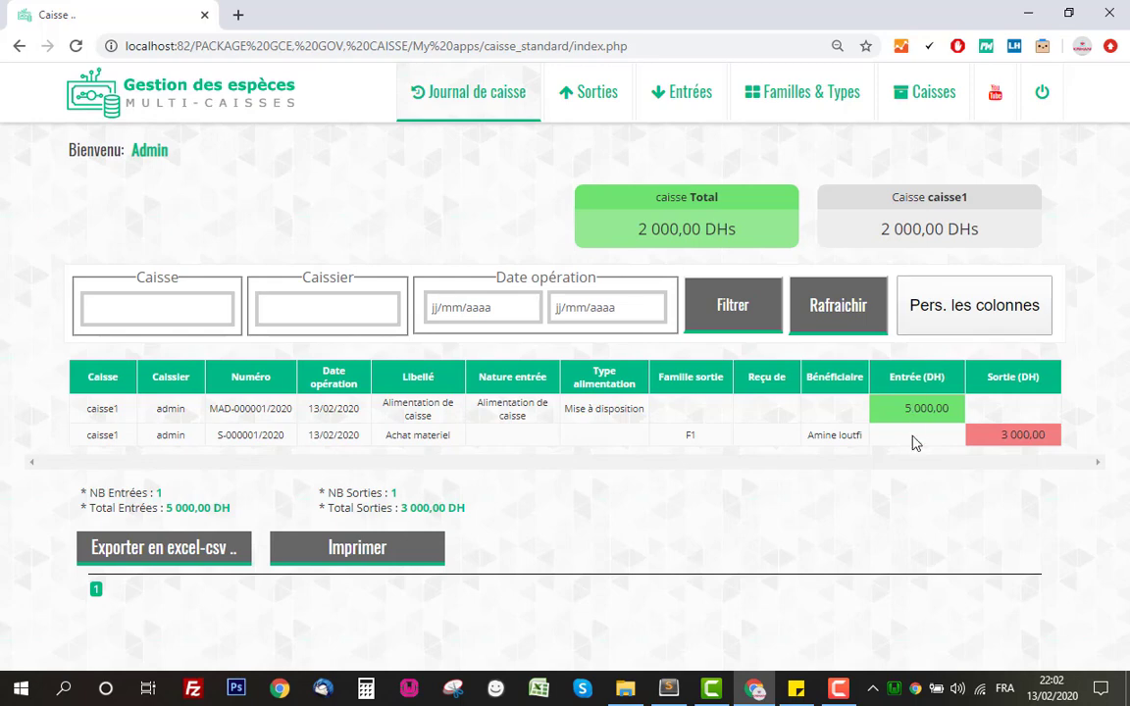
pyautogui.moveTo(900, 408); pyautogui.dragTo(1042, 434)
pyautogui.click(899, 241)
pyautogui.doubleClick(900, 230)
pyautogui.click(843, 200)
# Filter the cash journal to caisse1.
pyautogui.click(133, 310)
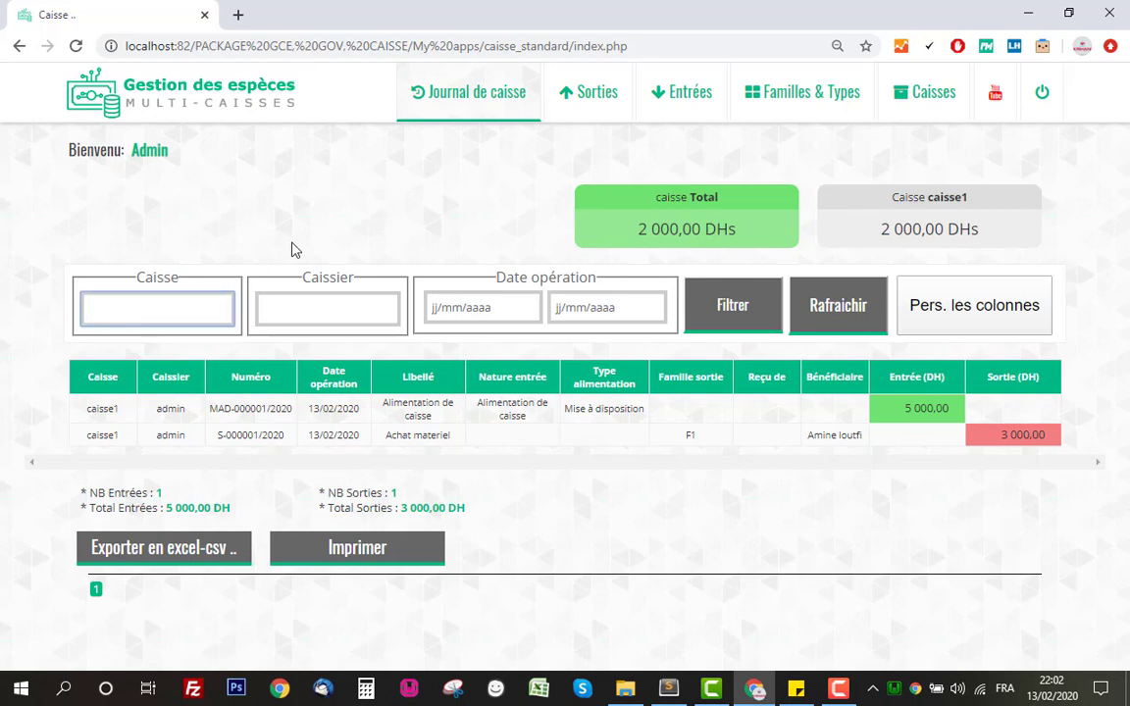
pyautogui.write('c')
pyautogui.click(157, 332)
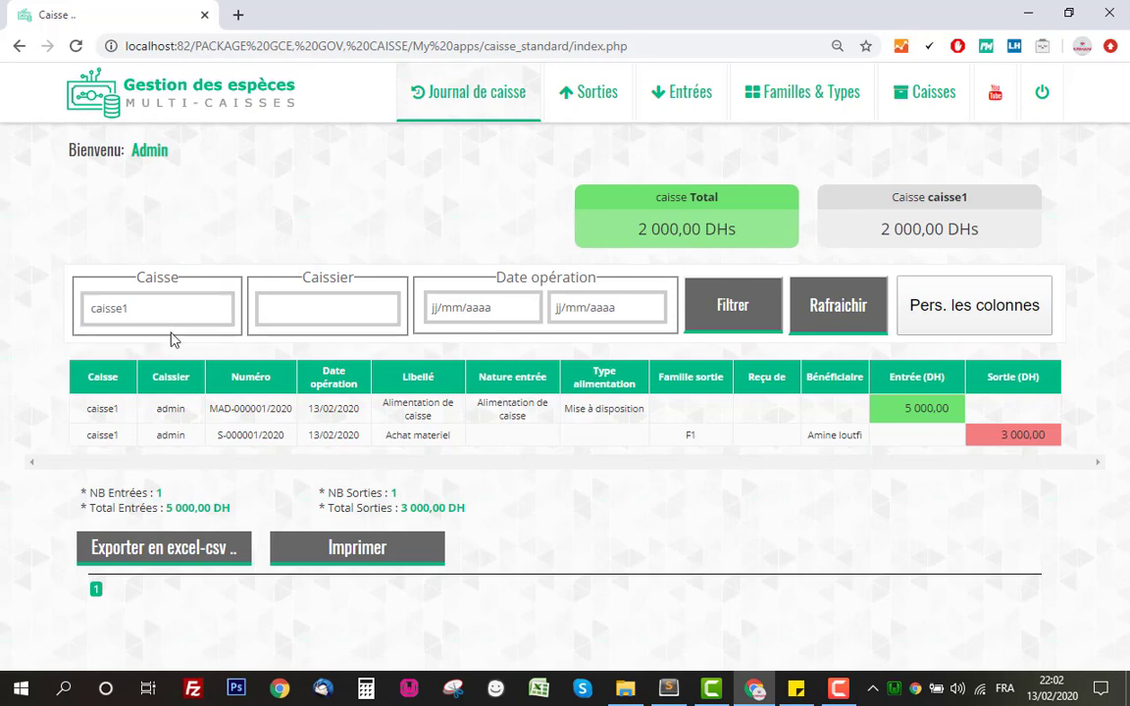
pyautogui.click(713, 327)
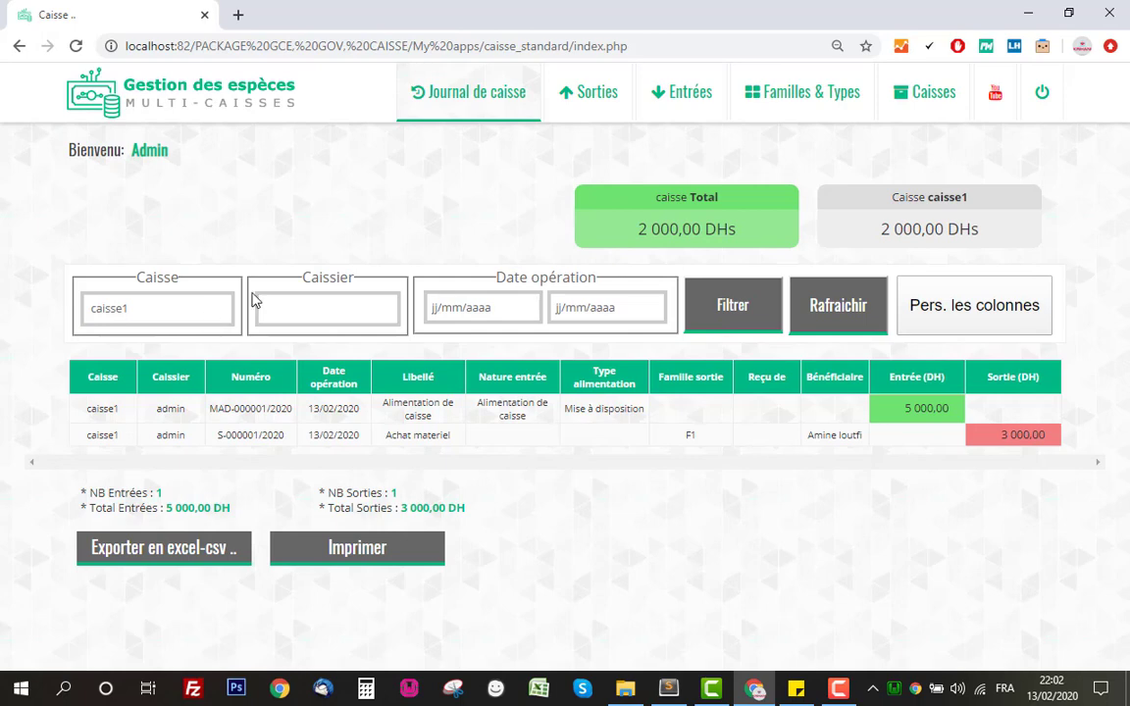
# Limit the journal to operations dated 13/02/2020 to 13/02/2020.
pyautogui.click(526, 307)
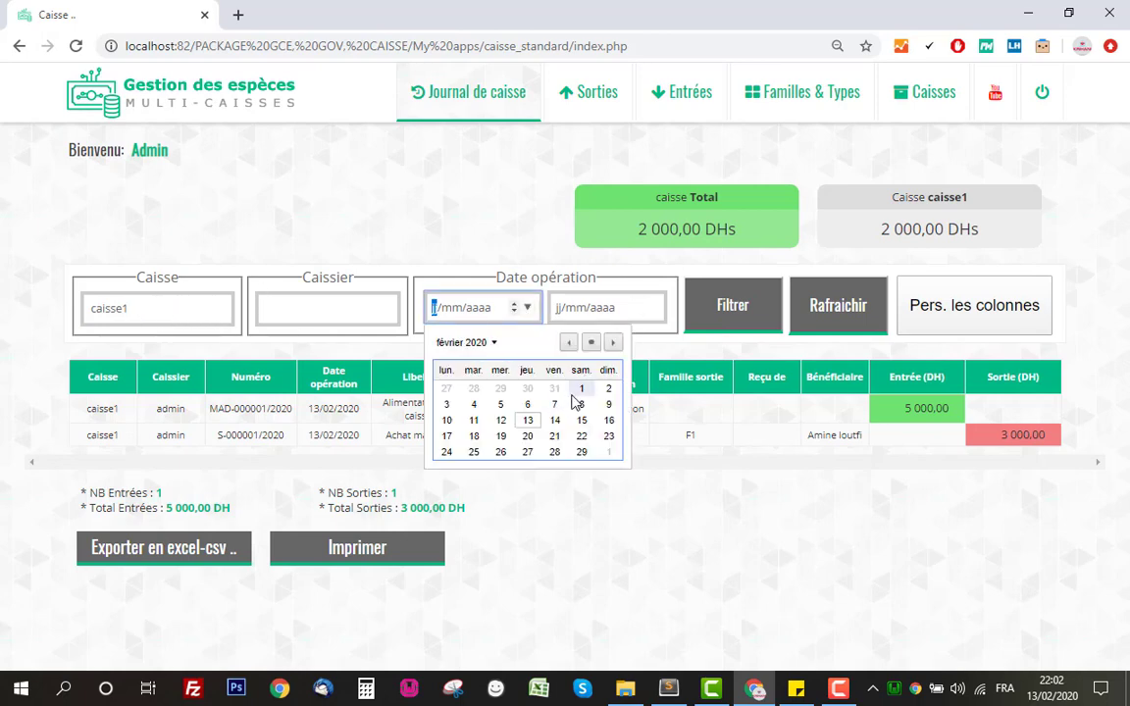
pyautogui.click(528, 420)
pyautogui.click(651, 308)
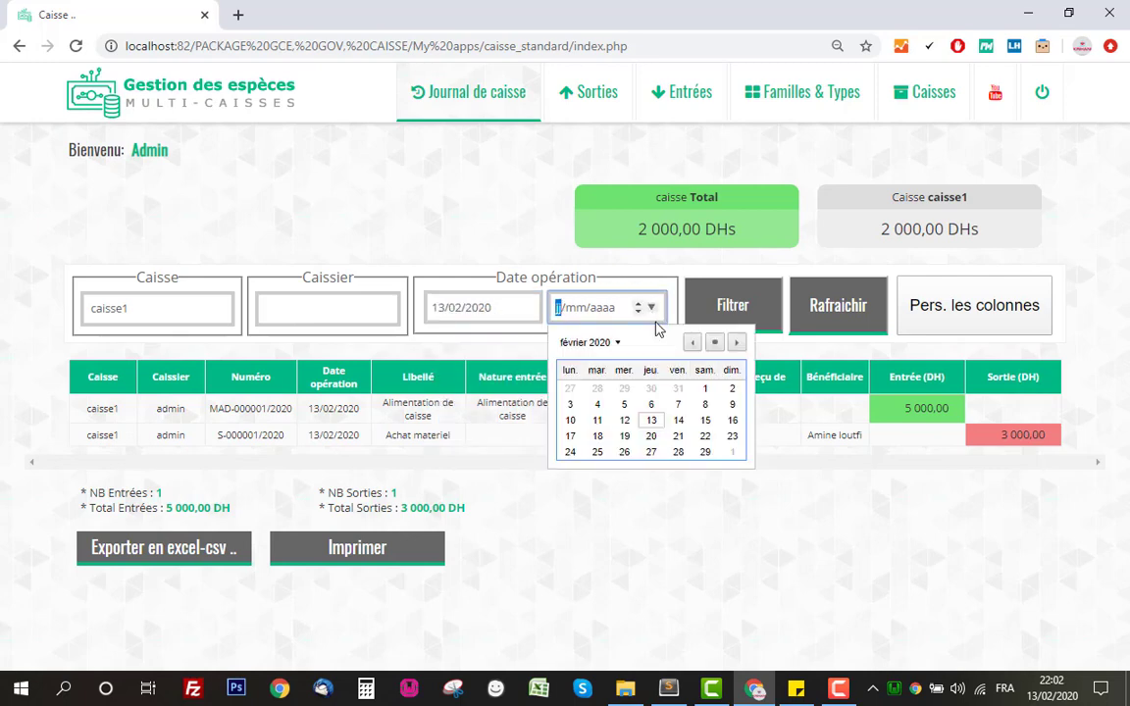
pyautogui.click(651, 422)
pyautogui.click(727, 324)
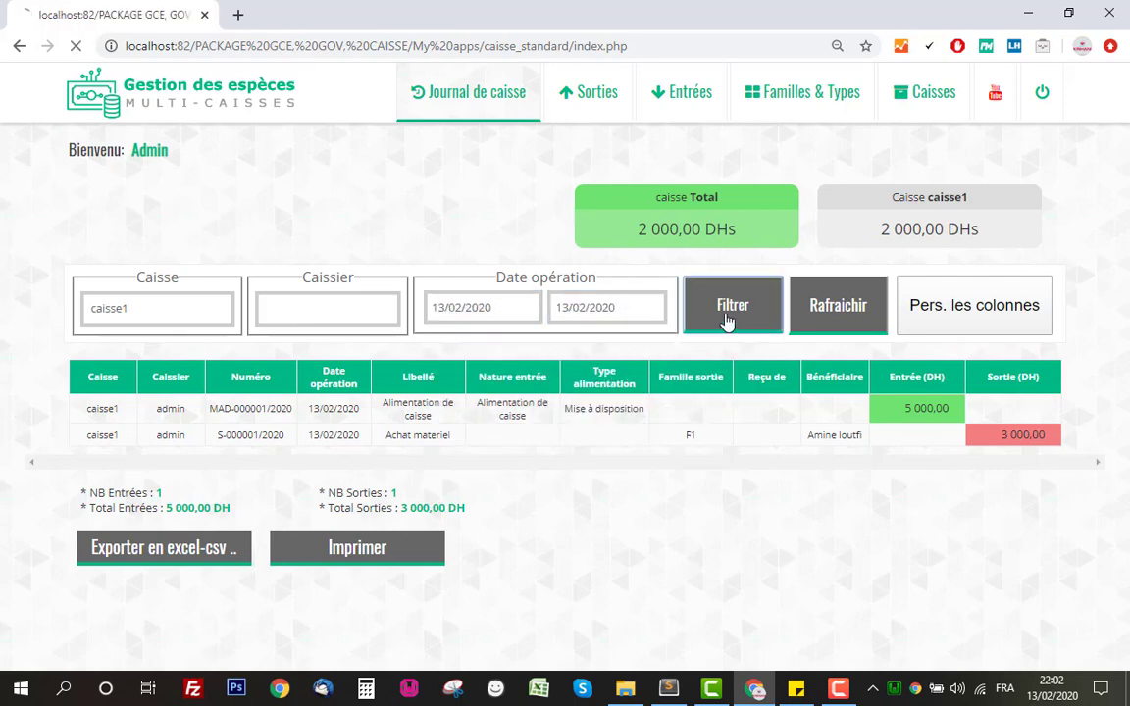
pyautogui.scroll(-1, 670, 381)
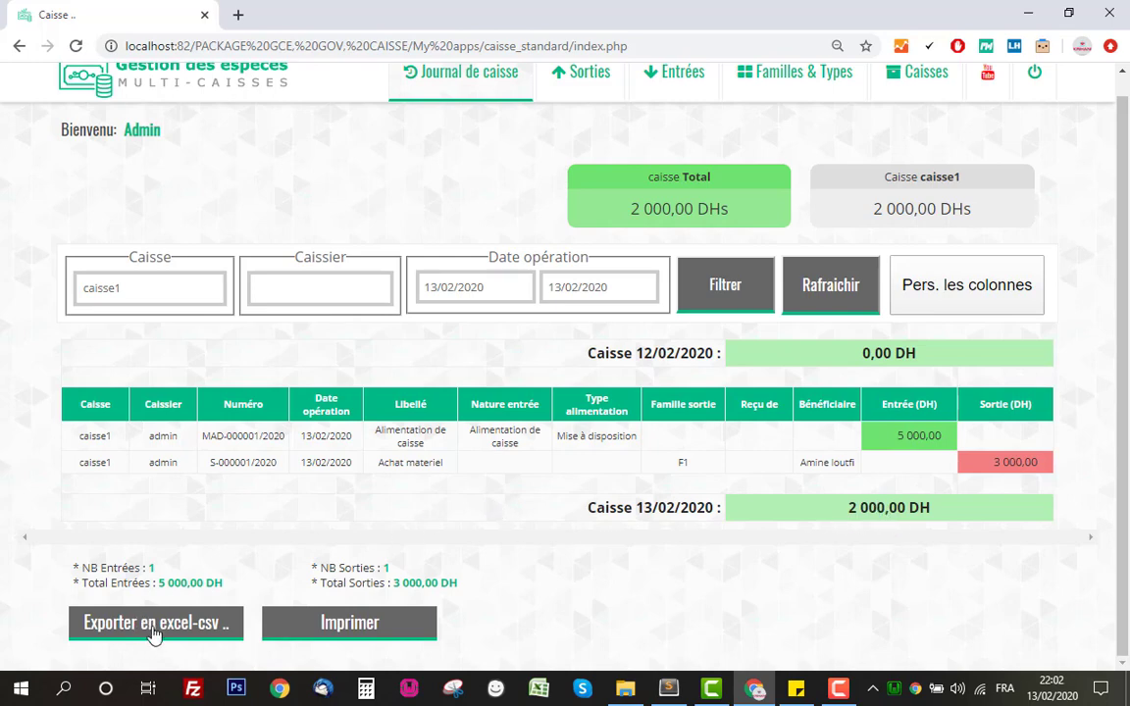
# Preview the filtered journal for printing without printing, then log out.
pyautogui.click(343, 633)
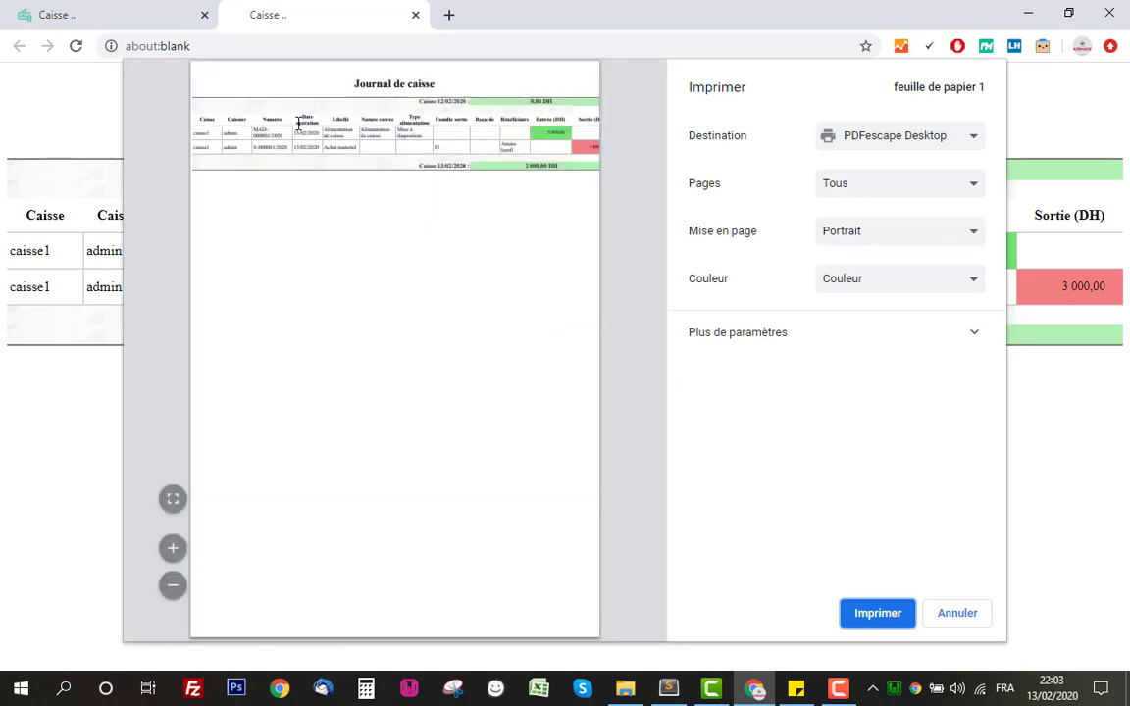
pyautogui.click(953, 613)
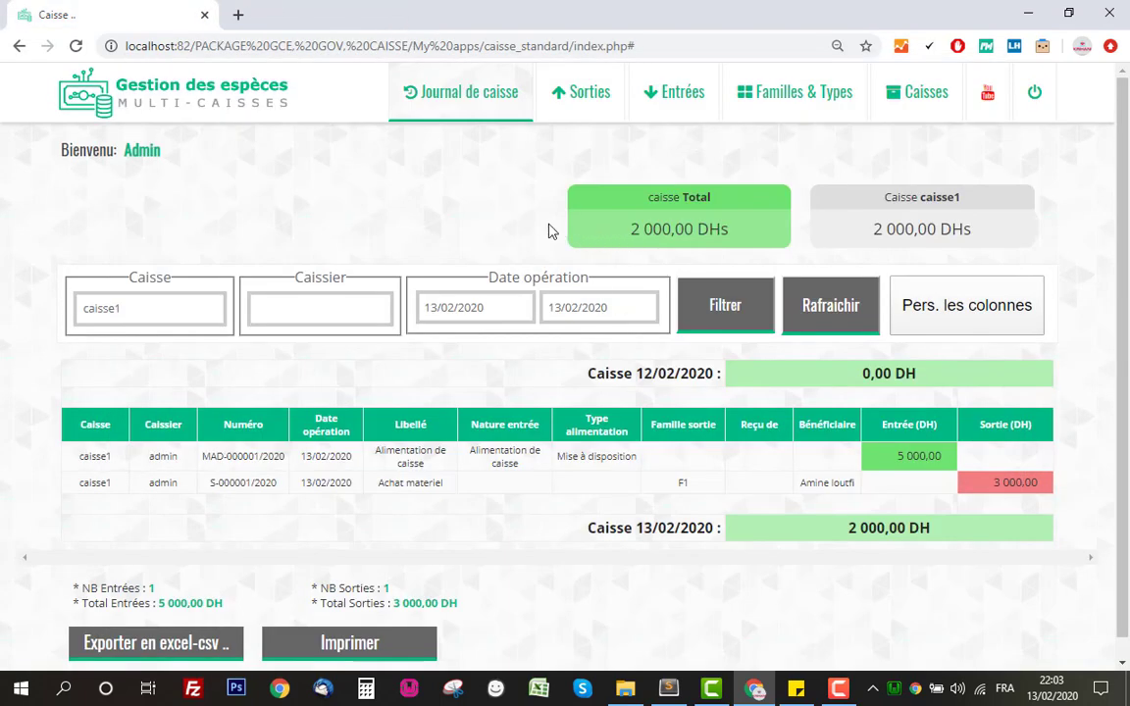
pyautogui.scroll(-1, 492, 250)
pyautogui.scroll(1, 489, 264)
pyautogui.scroll(-1, 490, 266)
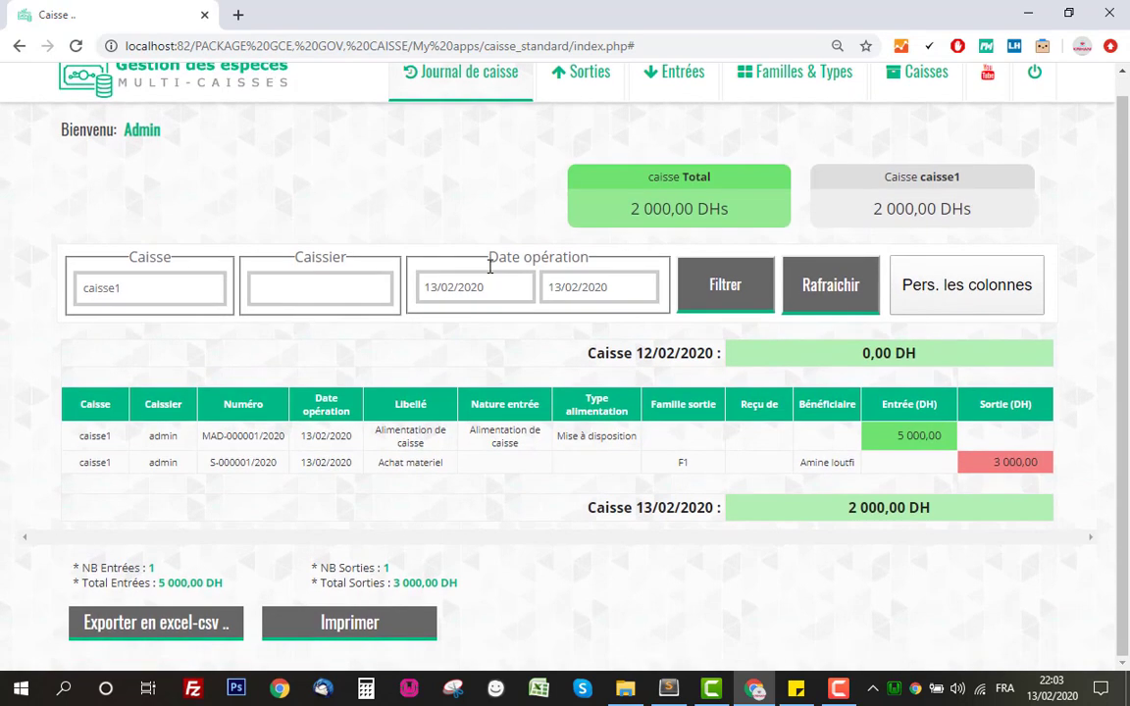
pyautogui.scroll(1, 489, 267)
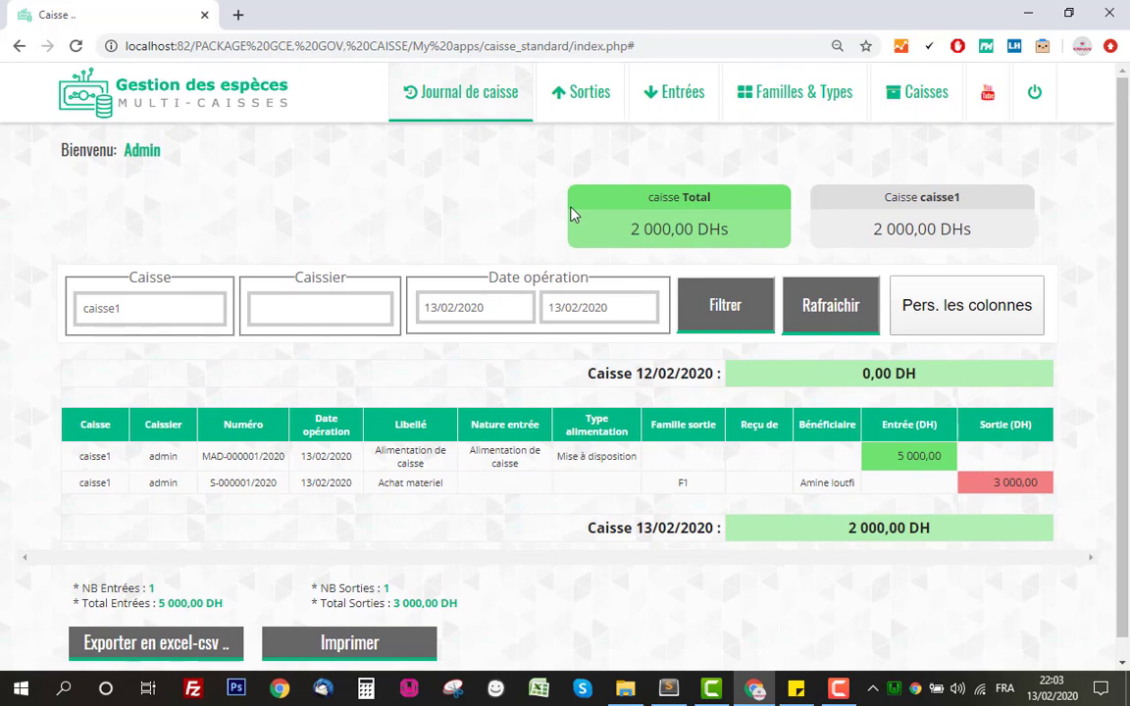
pyautogui.click(1034, 93)
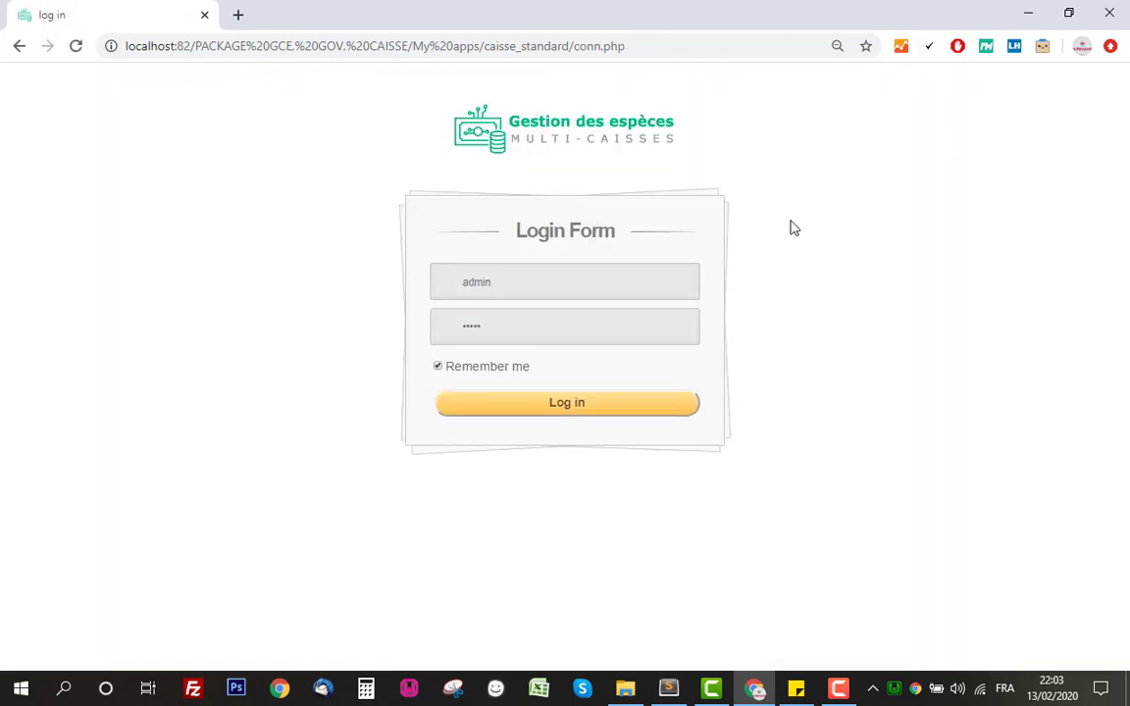